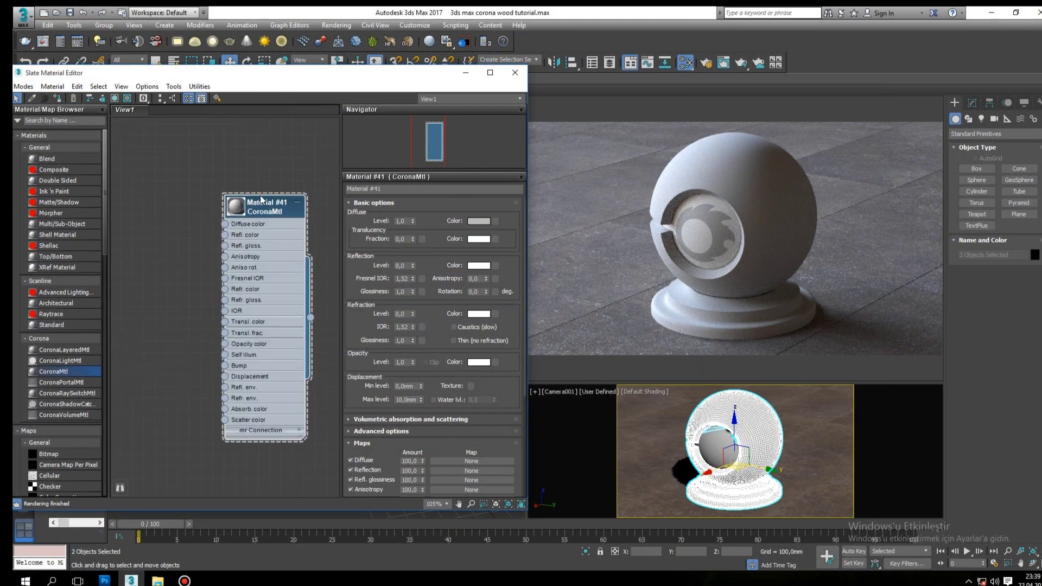
Rename Material #41 to Gold and set Diffuse Level 0 and Reflection Level 1
{"action": "left_click", "coordinate": [380, 188]}
{"action": "type", "text": "Gold"}
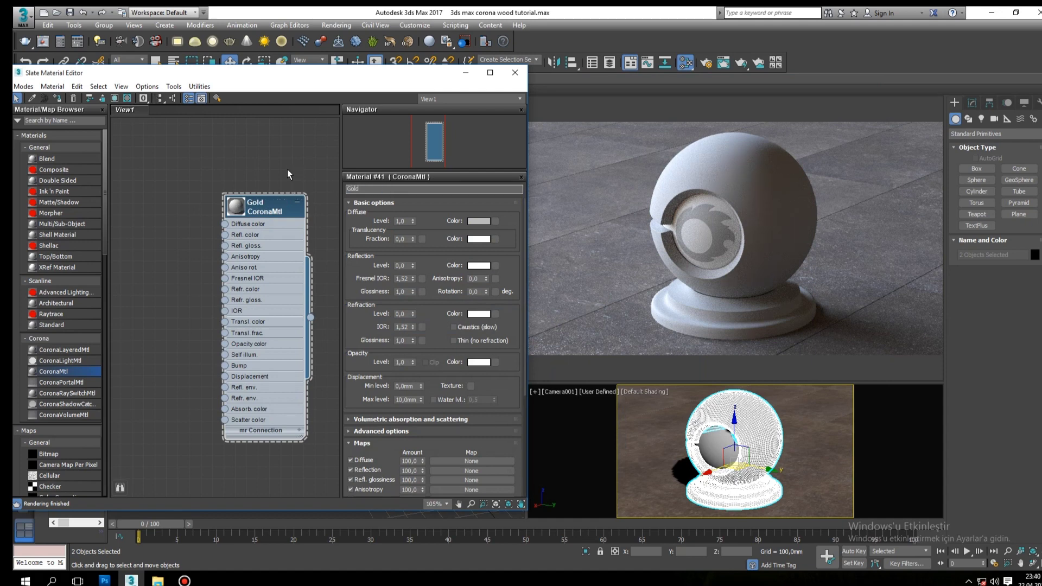
{"action": "left_click", "coordinate": [287, 169]}
{"action": "left_click", "coordinate": [269, 213]}
{"action": "right_click", "coordinate": [412, 221]}
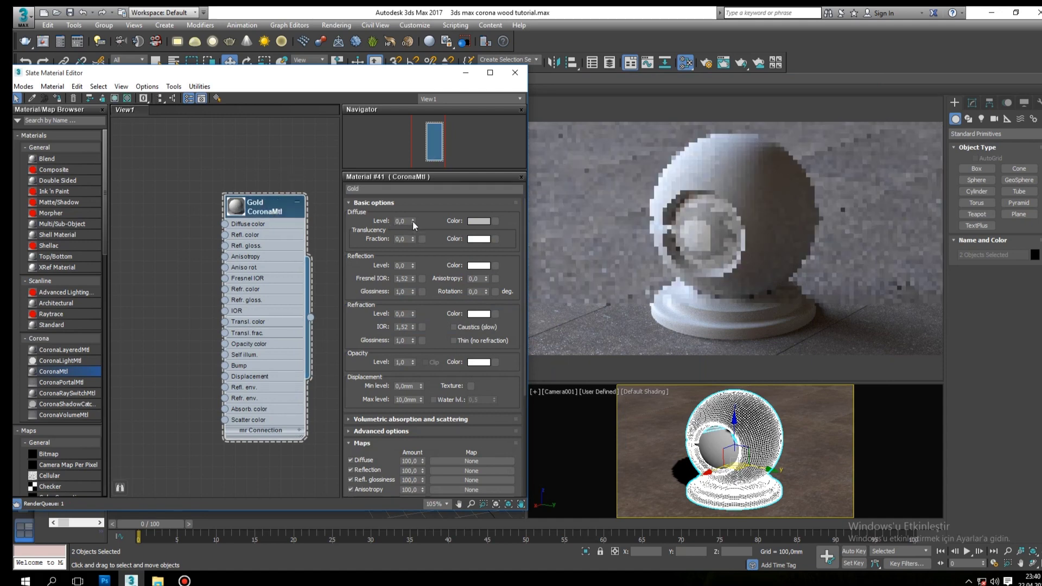
{"action": "double_click", "coordinate": [402, 265]}
{"action": "type", "text": "1"}
{"action": "key", "text": "Return"}
Set the Gold reflection colour to RGB 243-144-56
{"action": "left_click", "coordinate": [478, 265]}
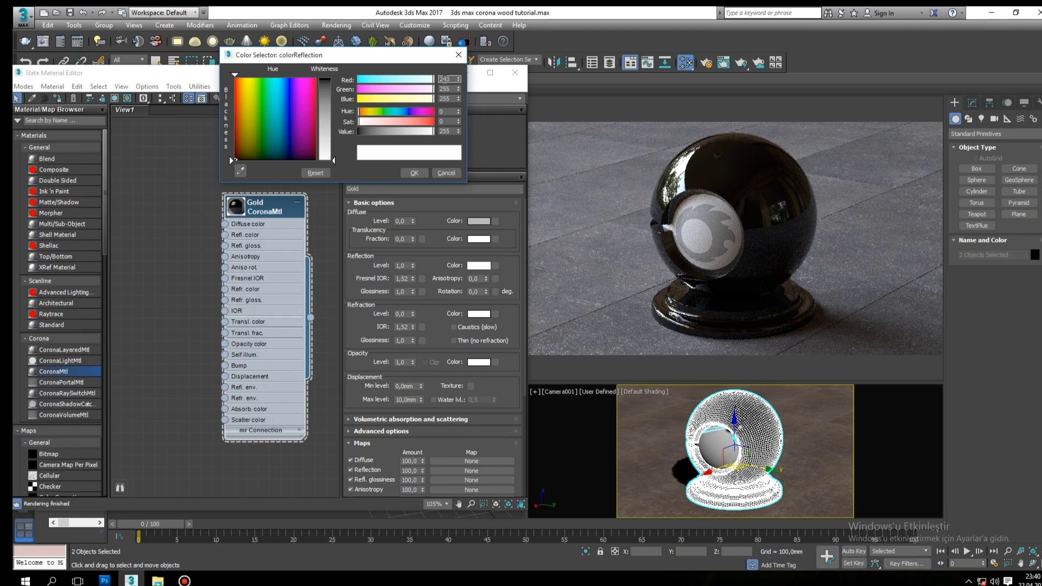
{"action": "key", "text": "Tab"}
{"action": "type", "text": "144"}
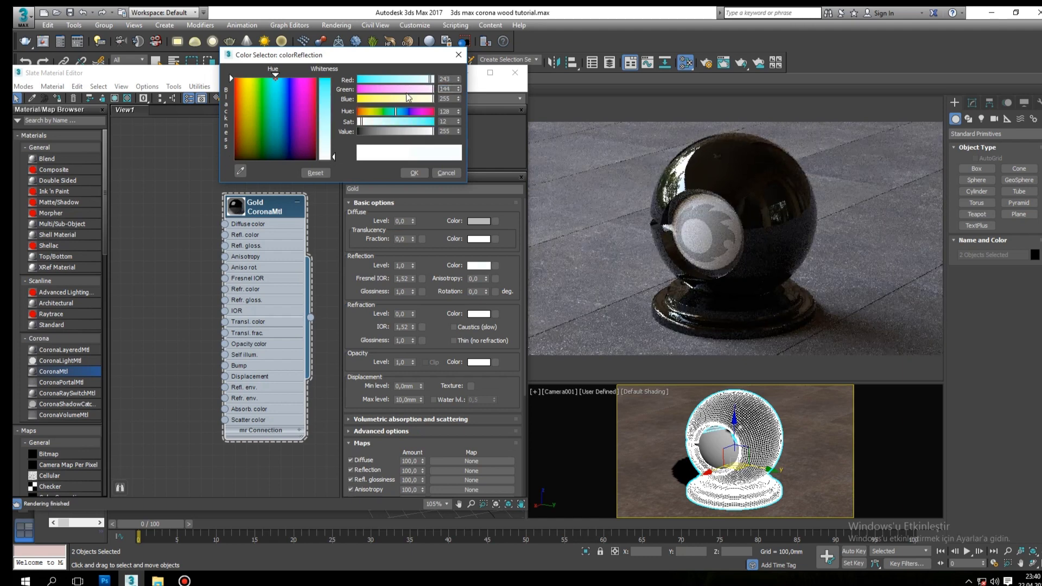
{"action": "key", "text": "Tab"}
{"action": "type", "text": "5"}
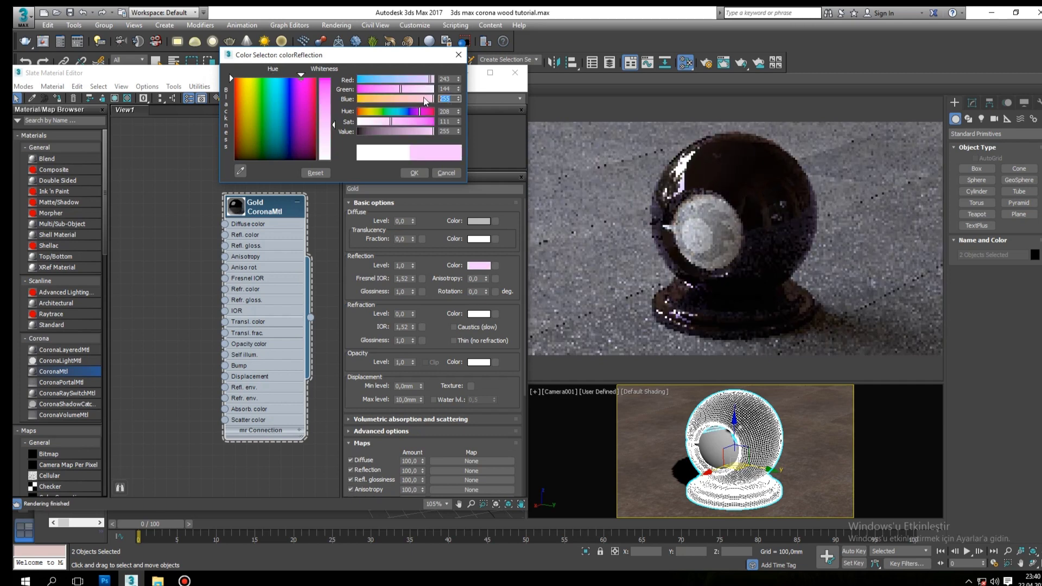
{"action": "left_click", "coordinate": [414, 173]}
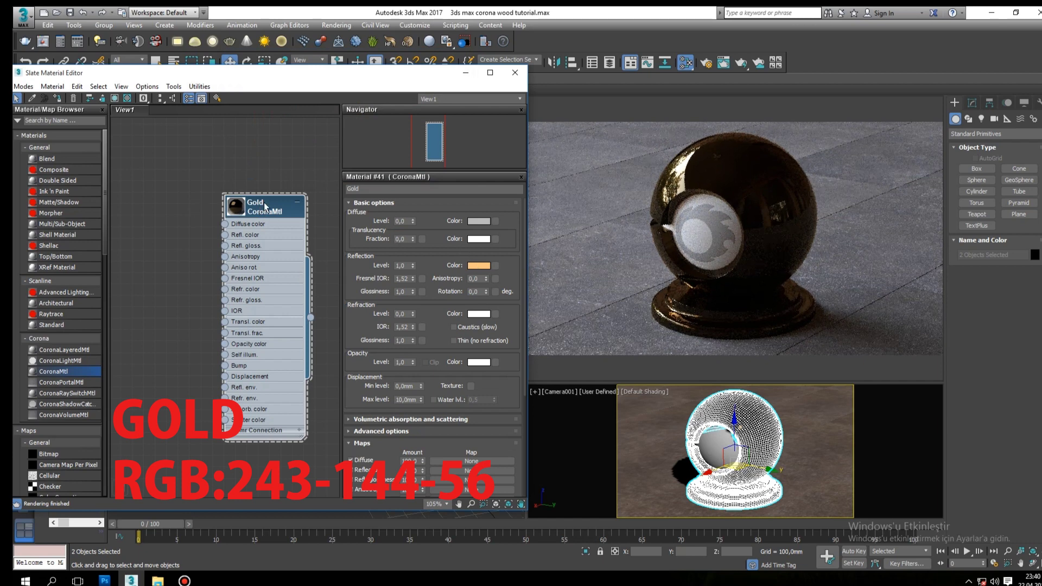
Set Gold's Fresnel IOR to 20
{"action": "double_click", "coordinate": [401, 278]}
{"action": "type", "text": "20"}
{"action": "key", "text": "Return"}
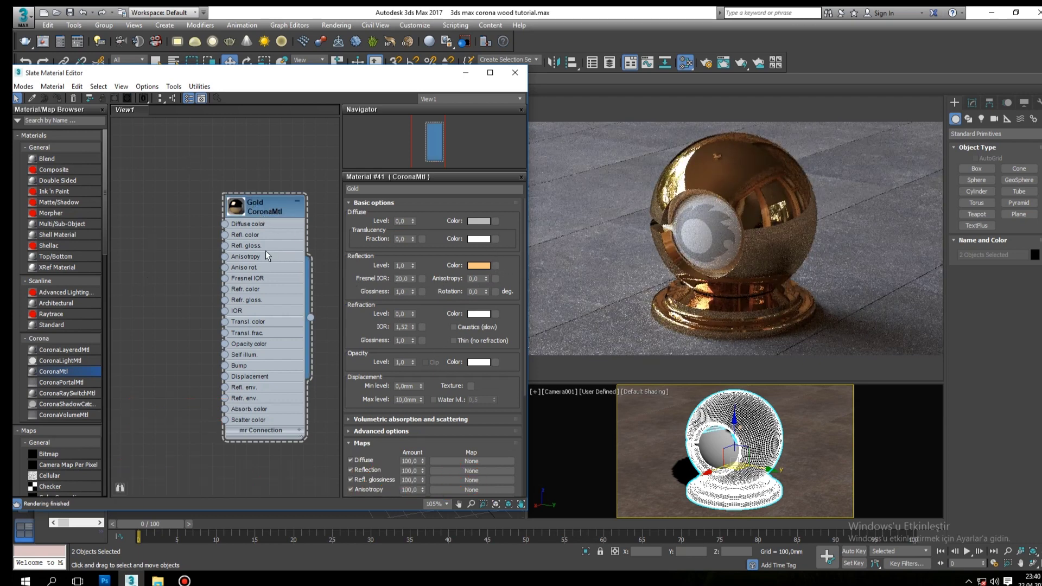
{"action": "middle_click_drag", "start_coordinate": [187, 244], "coordinate": [122, 232]}
Clone the Gold node and rename the copy Gold-2
{"action": "scroll", "coordinate": [131, 223], "scroll_direction": "down", "scroll_amount": 1}
{"action": "left_click_drag", "start_coordinate": [146, 209], "coordinate": [271, 210], "text": "shift"}
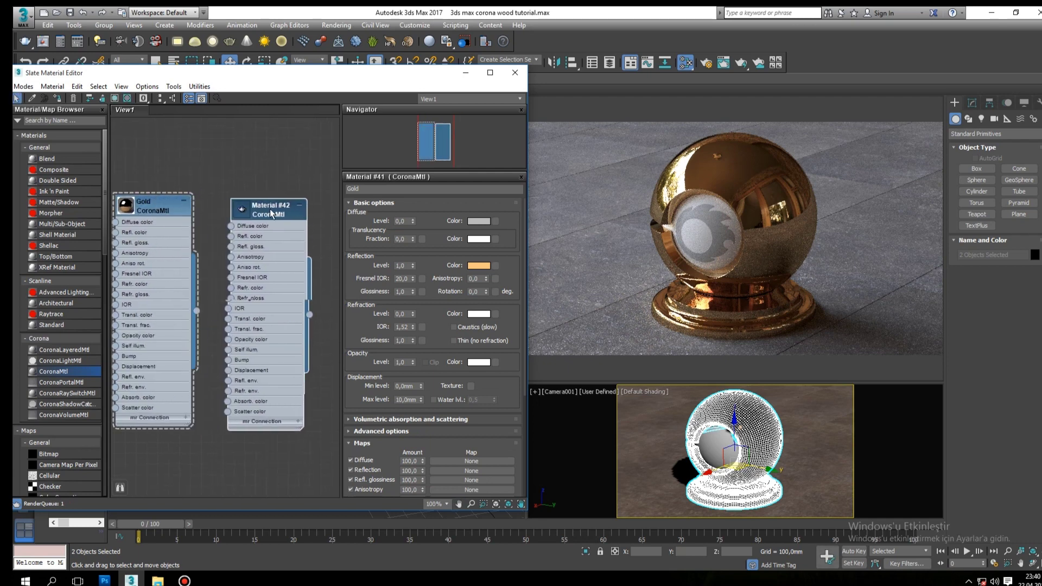
{"action": "left_click", "coordinate": [273, 211]}
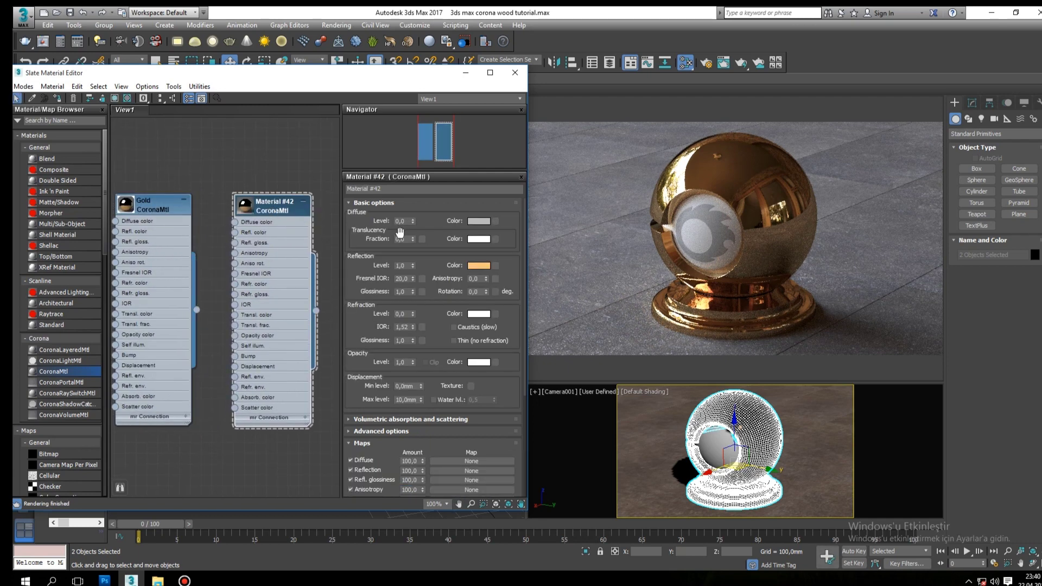
{"action": "left_click", "coordinate": [358, 189]}
{"action": "type", "text": "Gold-2"}
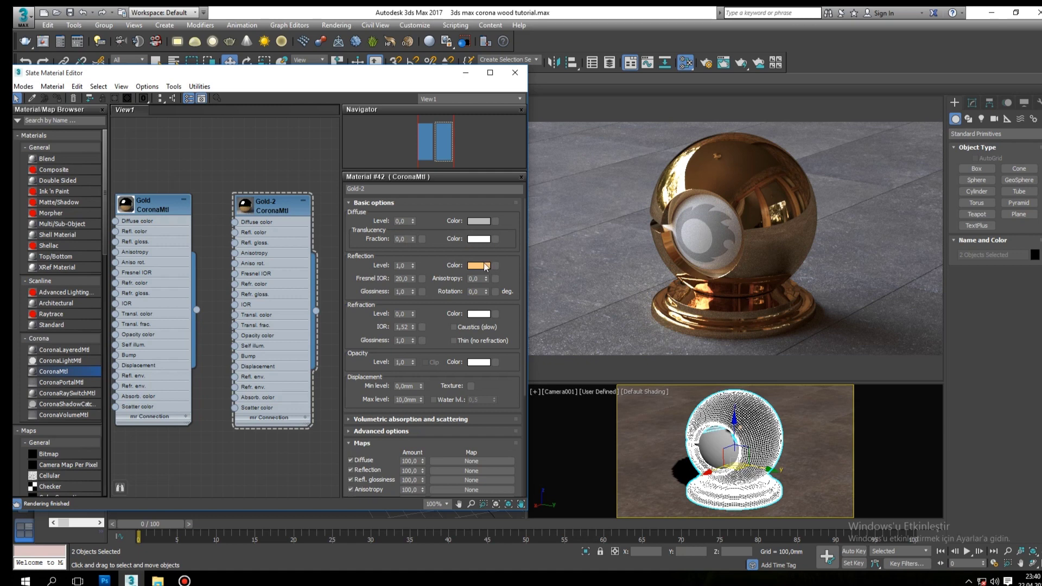
Set Gold-2's reflection colour to RGB 243-161-88
{"action": "left_click", "coordinate": [479, 266]}
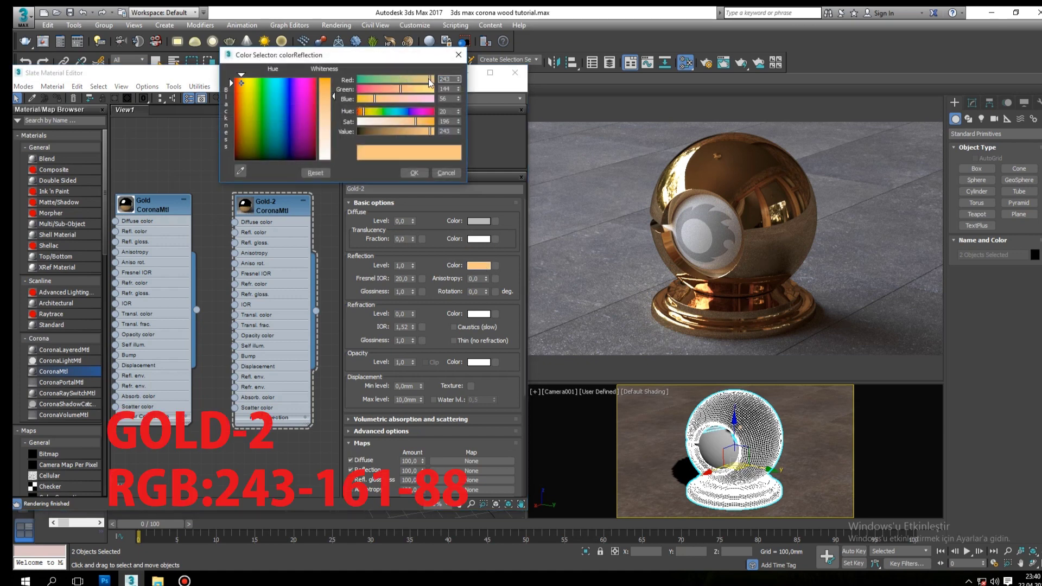
{"action": "double_click", "coordinate": [451, 87]}
{"action": "type", "text": "161"}
{"action": "key", "text": "Tab"}
{"action": "type", "text": "88"}
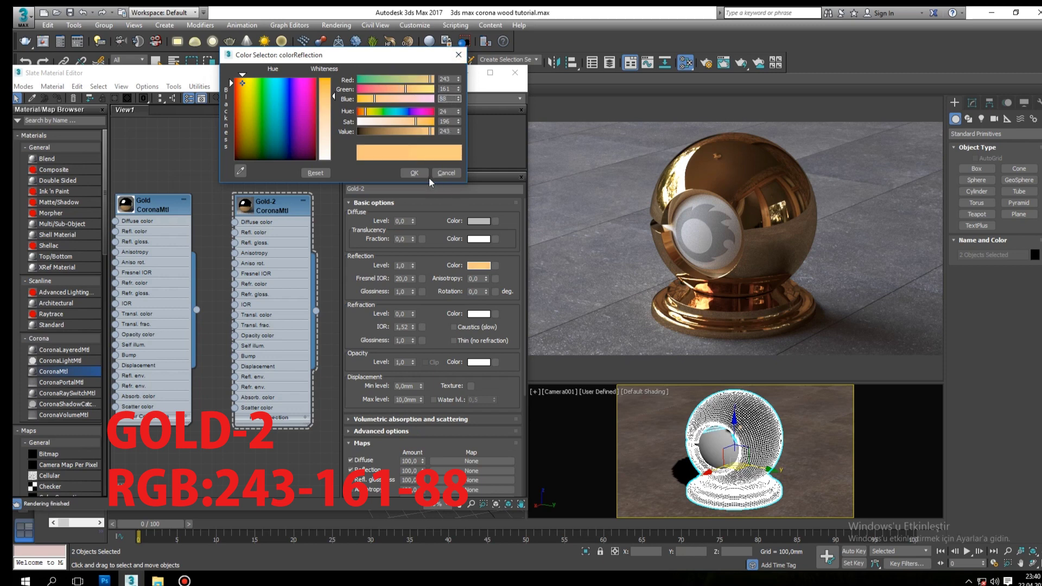
{"action": "left_click", "coordinate": [421, 171]}
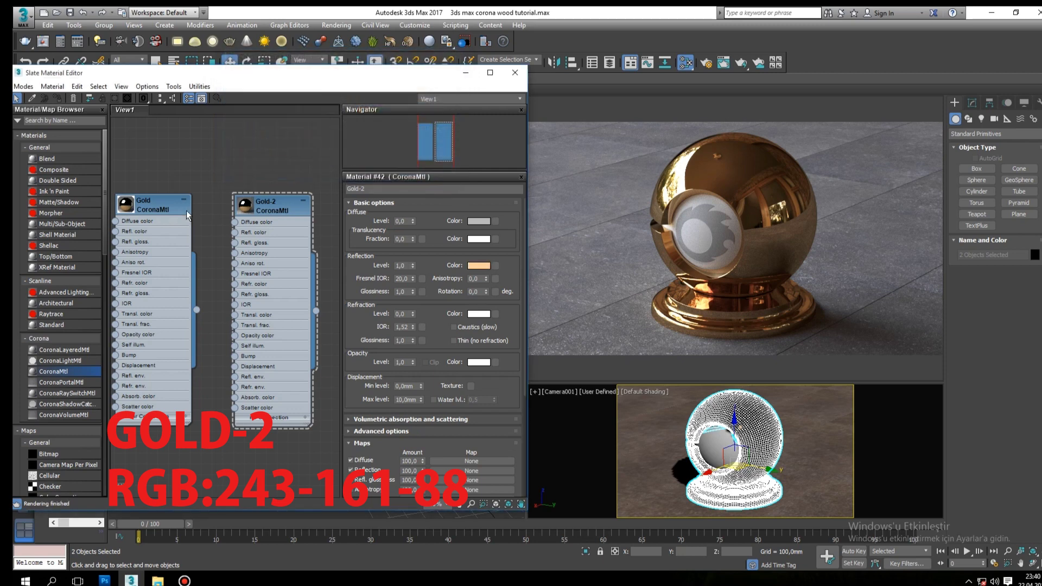
Assign Gold-2 to the shader ball and compare its parameters with Gold
{"action": "left_click", "coordinate": [257, 205]}
{"action": "left_click", "coordinate": [57, 99]}
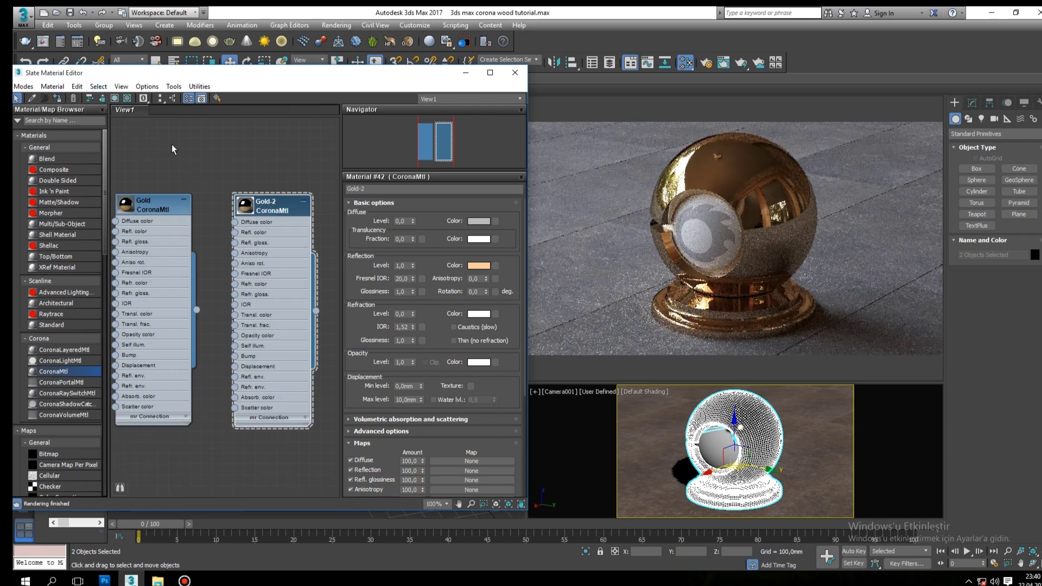
{"action": "scroll", "coordinate": [243, 233], "scroll_direction": "up", "scroll_amount": 1}
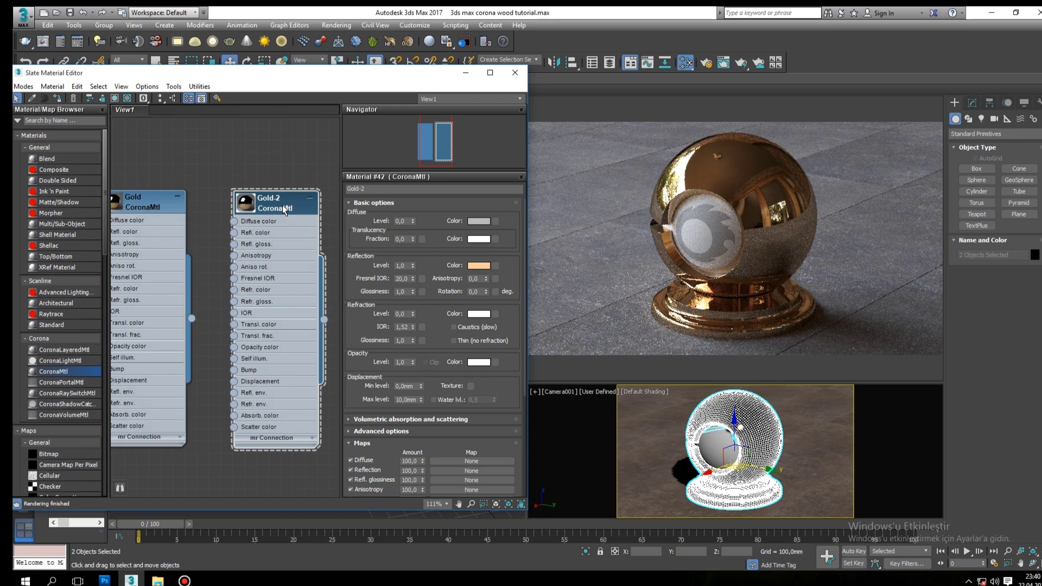
{"action": "double_click", "coordinate": [145, 201]}
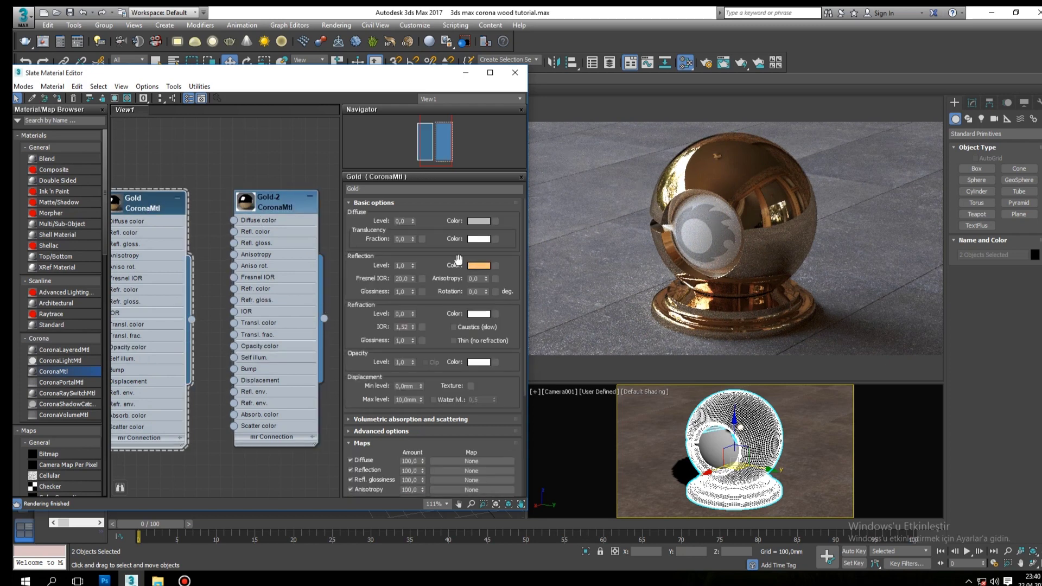
{"action": "double_click", "coordinate": [270, 205]}
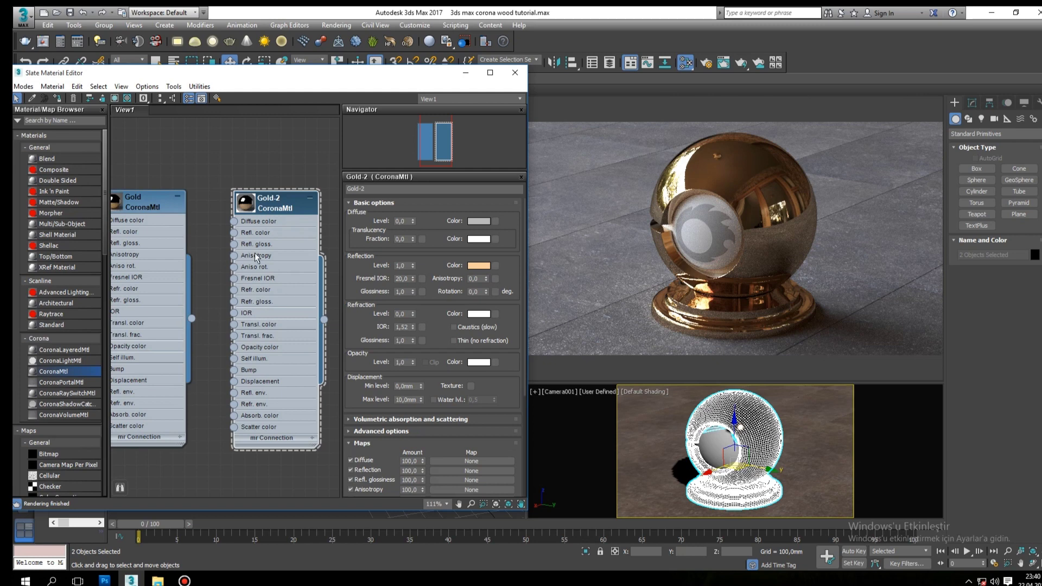
{"action": "middle_click_drag", "start_coordinate": [242, 228], "coordinate": [126, 230]}
{"action": "scroll", "coordinate": [126, 230], "scroll_direction": "down", "scroll_amount": 1}
Clone Gold-2 and name the copy Gold Matte
{"action": "left_click_drag", "start_coordinate": [149, 214], "coordinate": [269, 213], "text": "shift"}
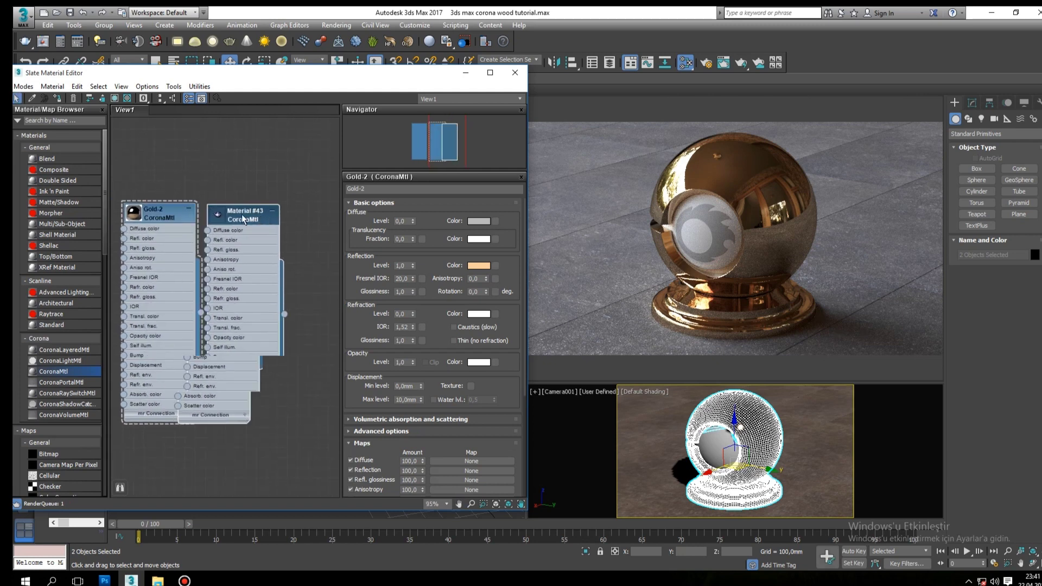
{"action": "double_click", "coordinate": [268, 213]}
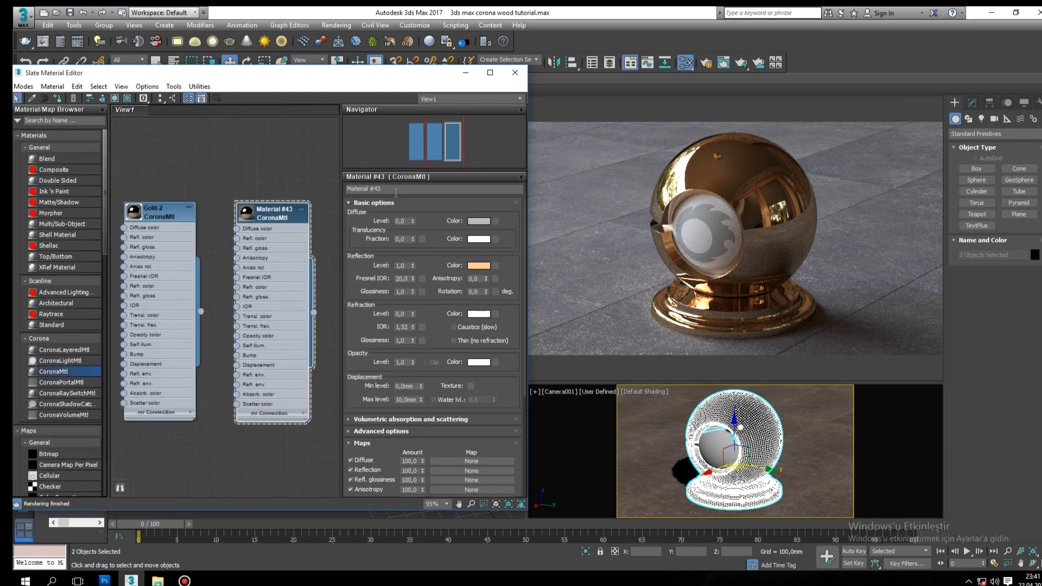
{"action": "type", "text": "Gold Matte"}
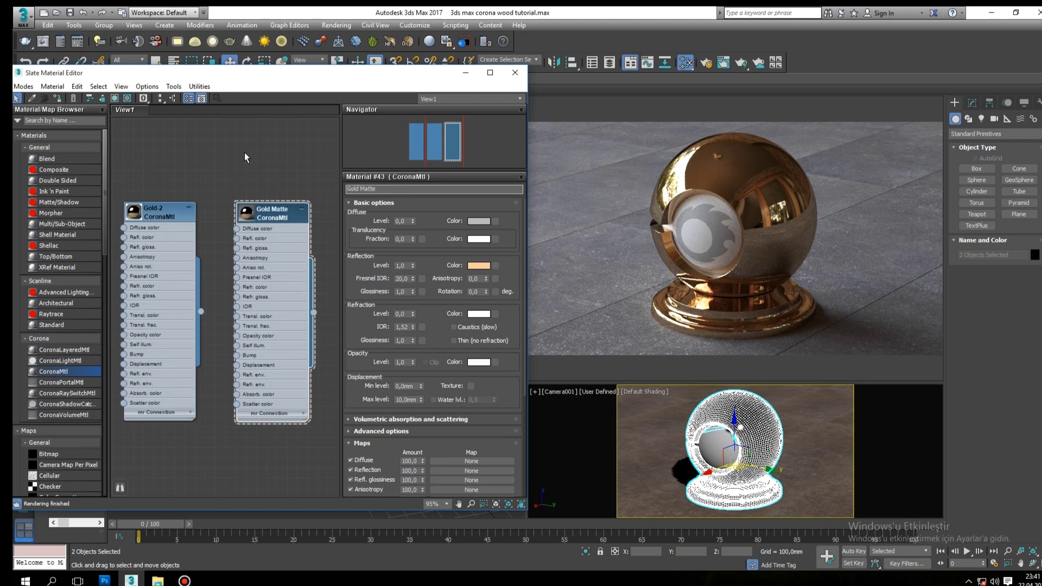
{"action": "key", "text": "Return"}
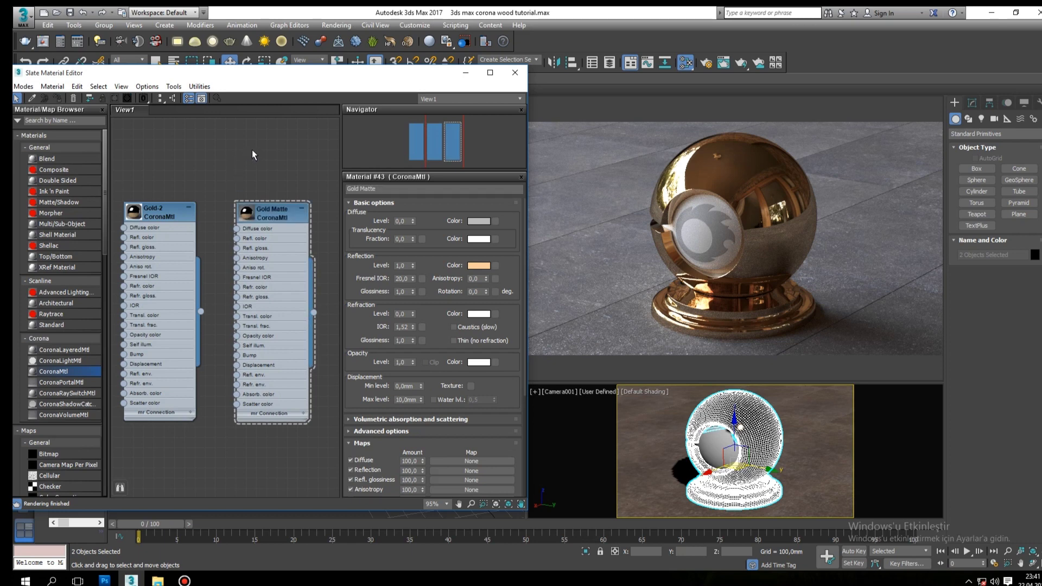
Lower Gold Matte's reflection glossiness to 0,65 and assign it to the shader ball
{"action": "double_click", "coordinate": [401, 291]}
{"action": "type", "text": "0,55"}
{"action": "key", "text": "Return"}
{"action": "left_click", "coordinate": [278, 216]}
{"action": "left_click", "coordinate": [57, 98]}
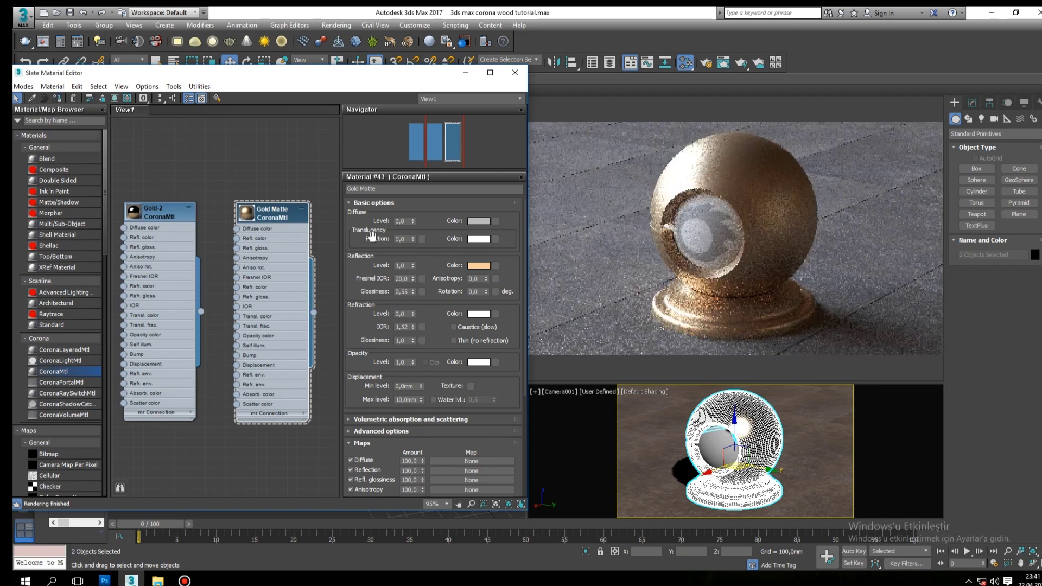
{"action": "double_click", "coordinate": [406, 291]}
{"action": "type", "text": "0,65"}
{"action": "key", "text": "Return"}
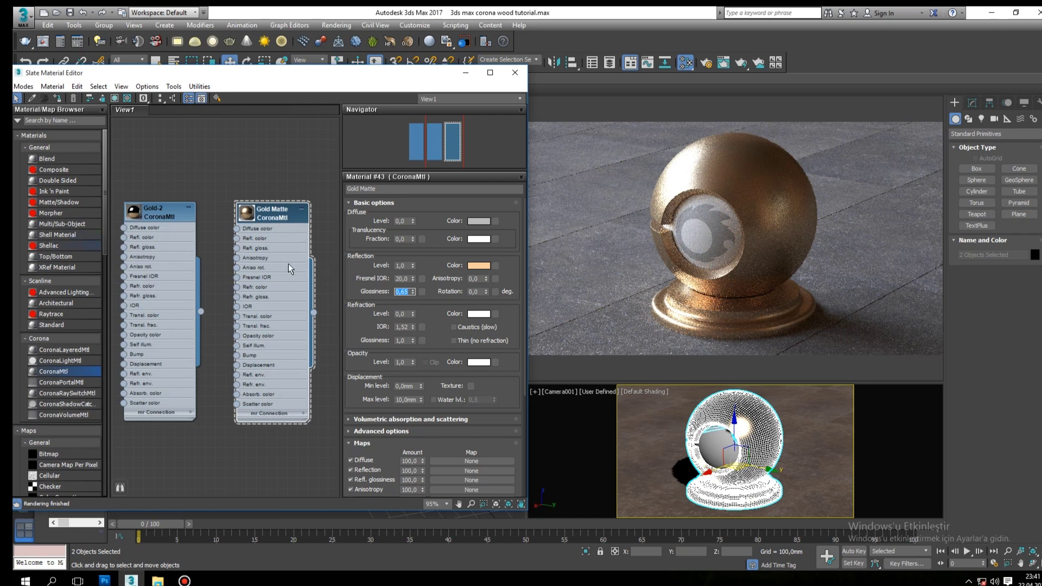
{"action": "middle_click_drag", "start_coordinate": [288, 264], "coordinate": [181, 256]}
Clone Gold Matte and reset the copy's reflection glossiness to 1,0
{"action": "scroll", "coordinate": [181, 256], "scroll_direction": "down", "scroll_amount": 3}
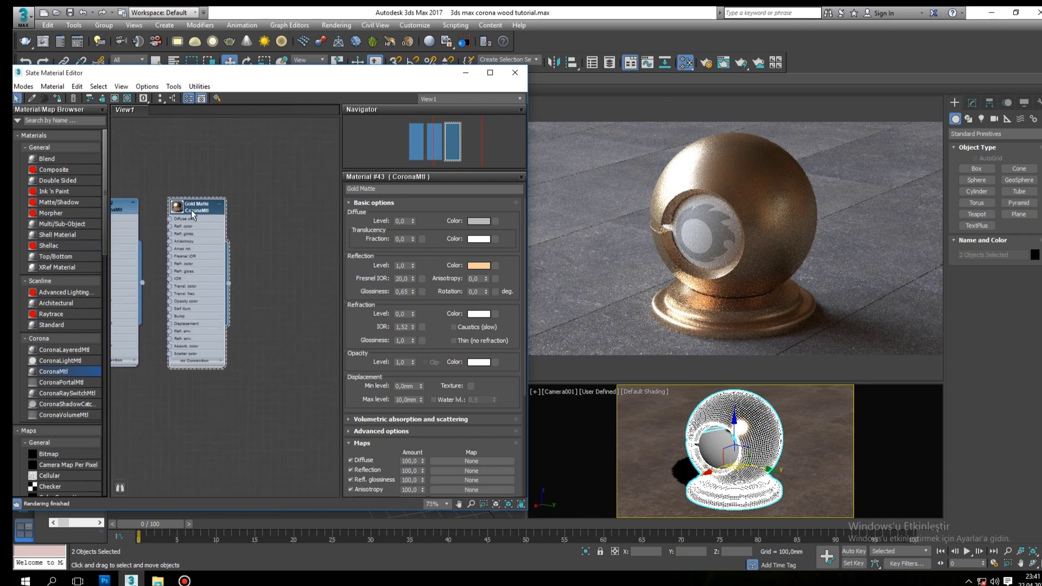
{"action": "left_click_drag", "start_coordinate": [191, 208], "coordinate": [293, 212], "text": "shift"}
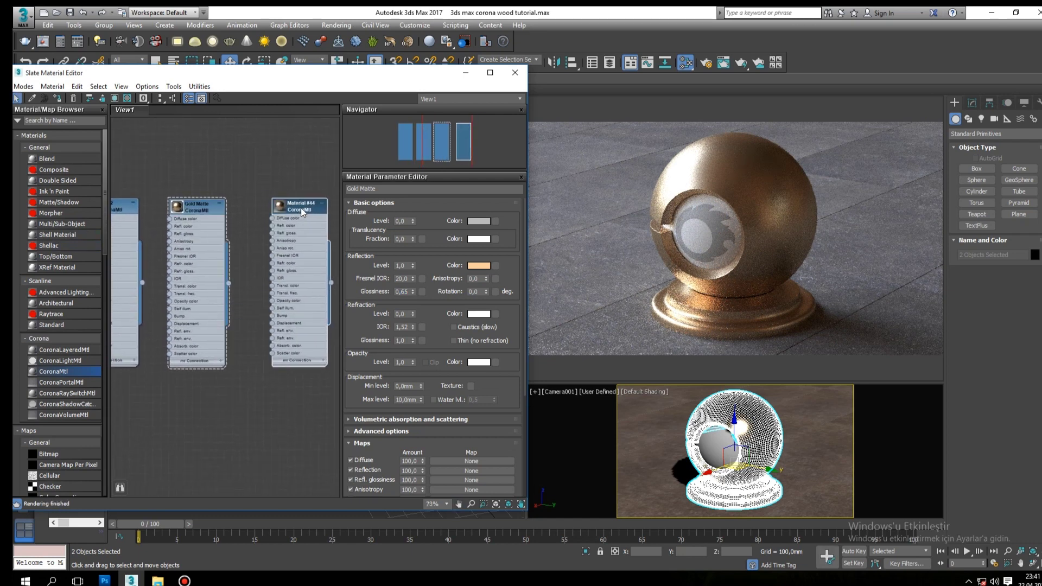
{"action": "middle_click_drag", "start_coordinate": [269, 253], "coordinate": [237, 243]}
{"action": "scroll", "coordinate": [237, 243], "scroll_direction": "up", "scroll_amount": 4}
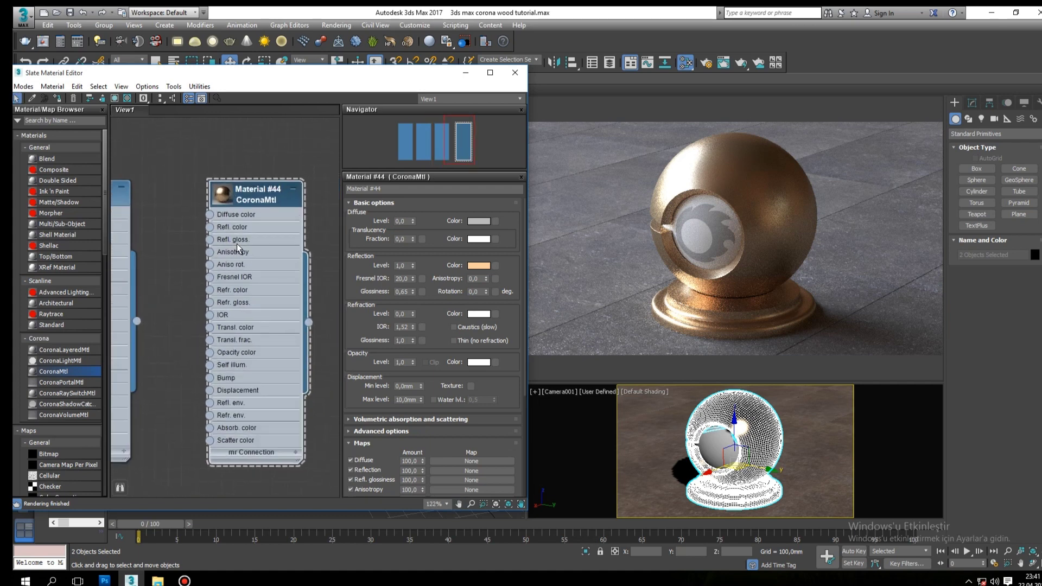
{"action": "double_click", "coordinate": [401, 292]}
{"action": "type", "text": "1"}
{"action": "key", "text": "Return"}
Rename the copy Rose Gold
{"action": "left_click", "coordinate": [388, 189]}
{"action": "key", "text": "BackSpace"}
{"action": "type", "text": "Rose"}
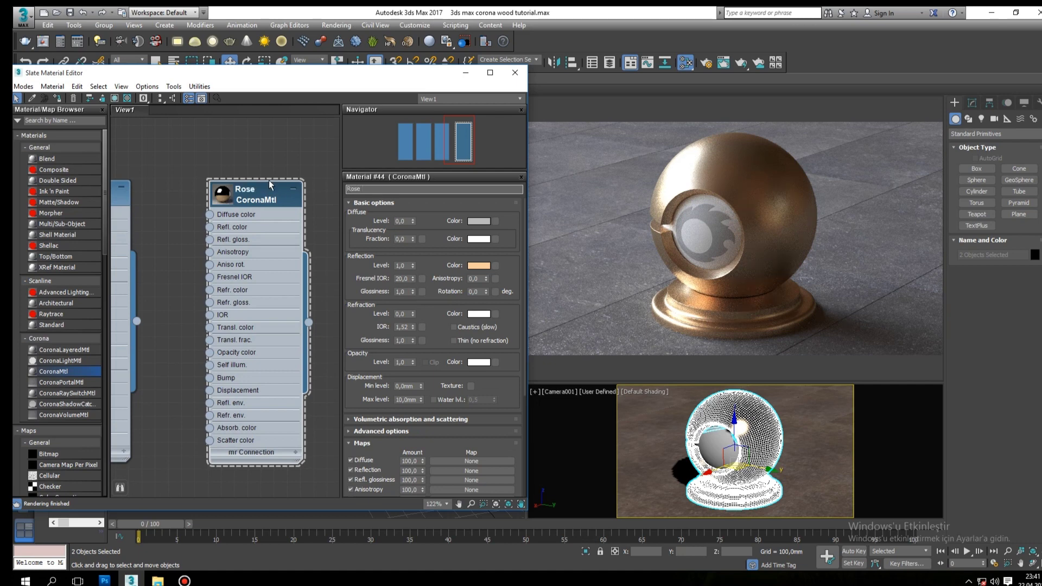
{"action": "type", "text": "Gold"}
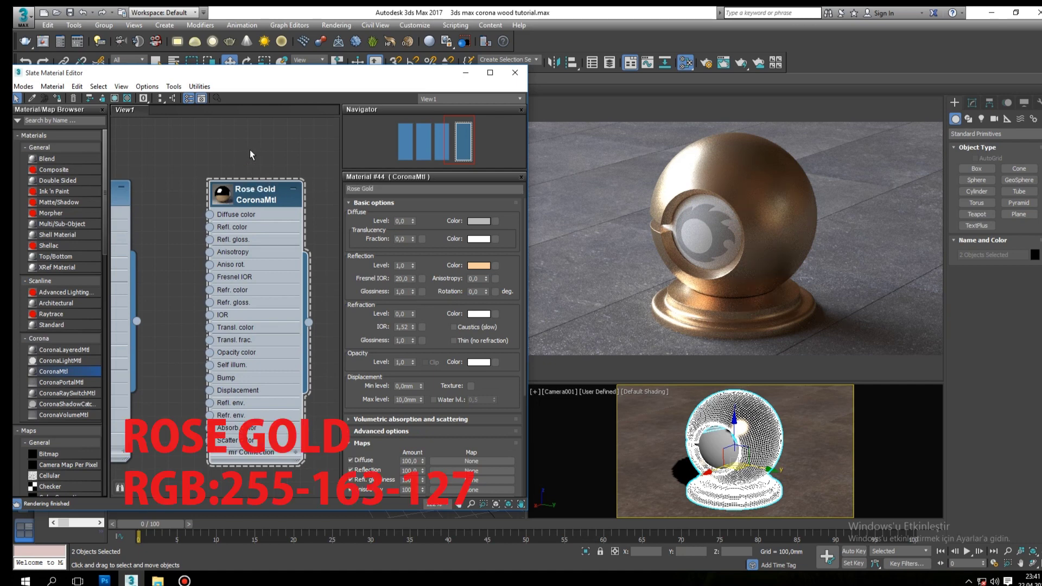
{"action": "left_click", "coordinate": [270, 191]}
Set Rose Gold's reflection colour to RGB 255-163-127
{"action": "left_click", "coordinate": [486, 266]}
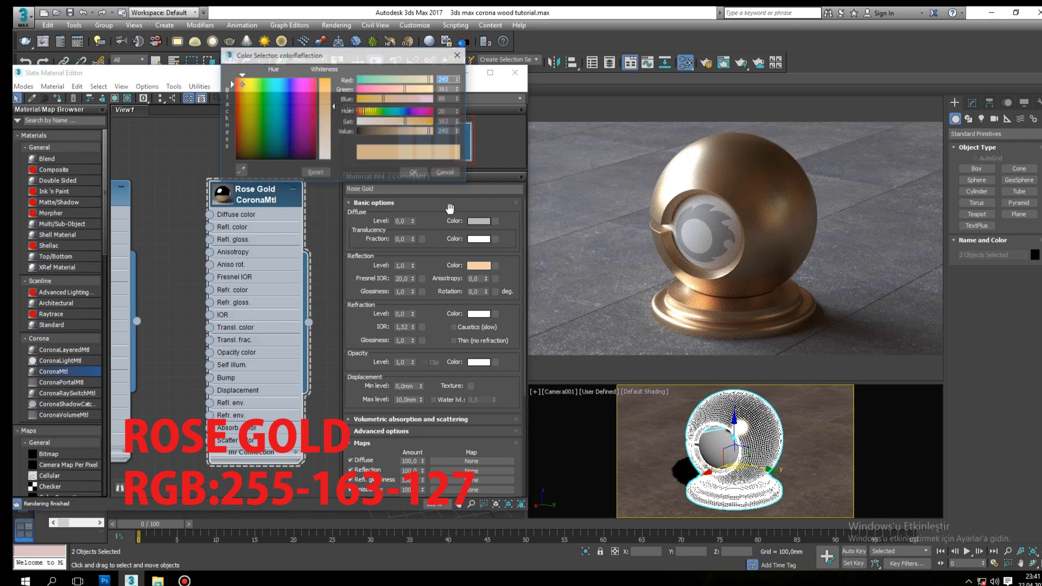
{"action": "type", "text": "255"}
{"action": "key", "text": "Tab"}
{"action": "type", "text": "163"}
{"action": "double_click", "coordinate": [449, 100]}
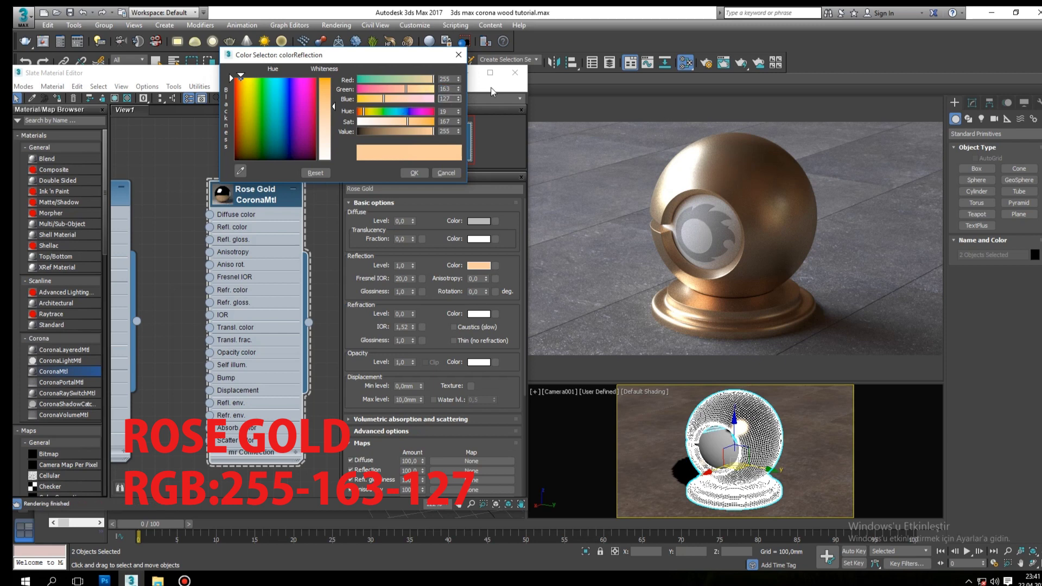
{"action": "left_click", "coordinate": [412, 173]}
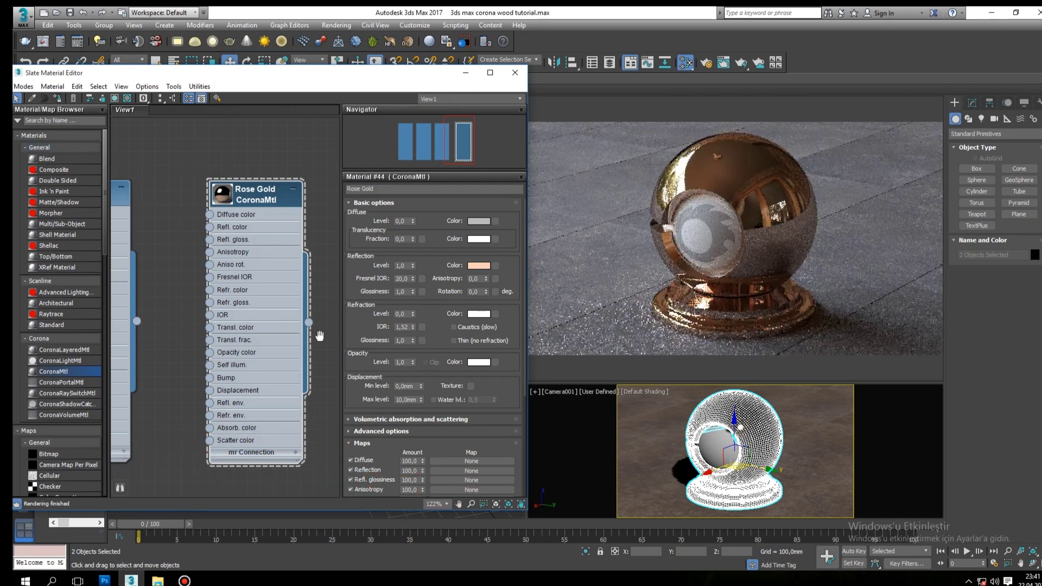
Copy Rose Gold, set the copy's reflection glossiness to 0,7, and assign it to the shader ball
{"action": "scroll", "coordinate": [81, 228], "scroll_direction": "down", "scroll_amount": 3}
{"action": "mouse_move", "coordinate": [176, 228]}
{"action": "middle_mouse_down"}
{"action": "mouse_move", "coordinate": [116, 228]}
{"action": "mouse_move", "coordinate": [166, 220]}
{"action": "middle_mouse_up"}
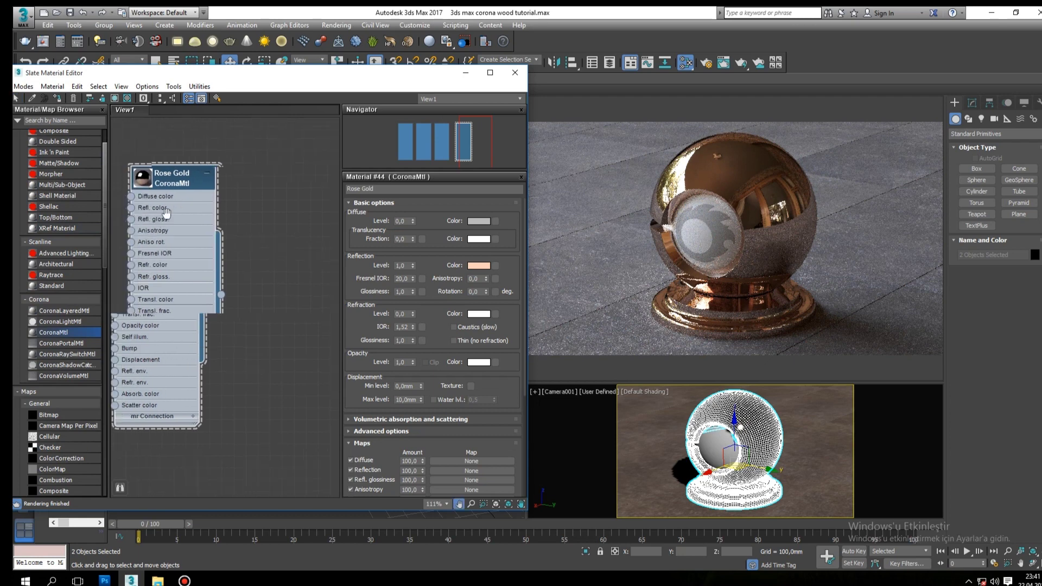
{"action": "mouse_move", "coordinate": [53, 332]}
{"action": "left_mouse_down"}
{"action": "mouse_move", "coordinate": [263, 180]}
{"action": "mouse_move", "coordinate": [304, 178]}
{"action": "left_mouse_up"}
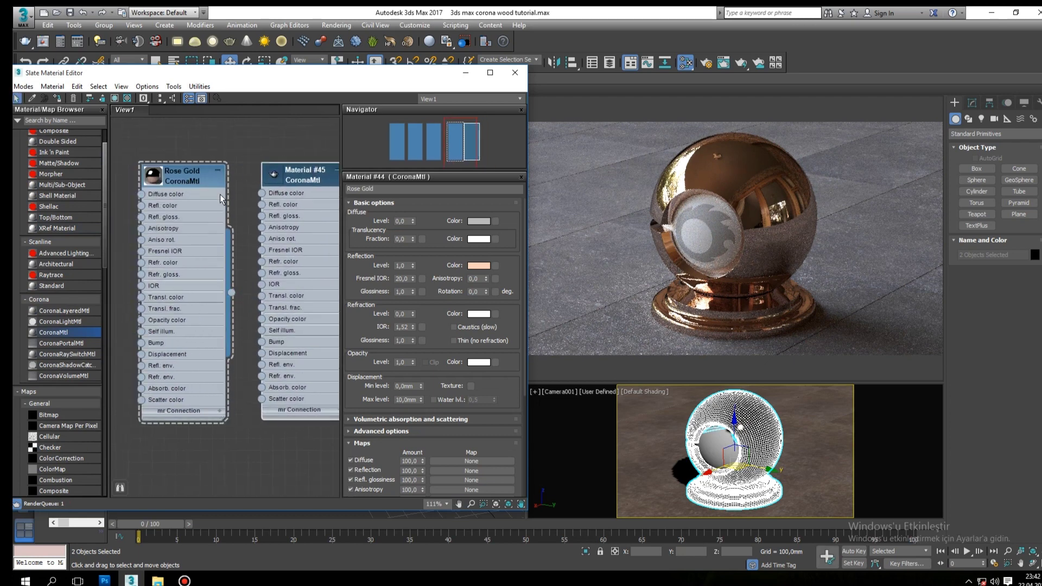
{"action": "double_click", "coordinate": [304, 174]}
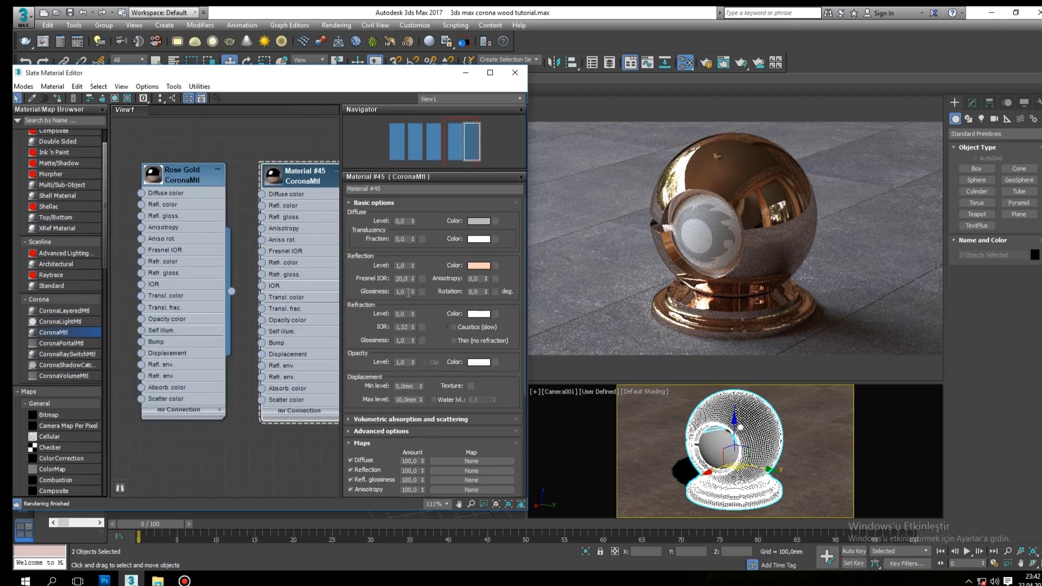
{"action": "double_click", "coordinate": [403, 291]}
{"action": "type", "text": "0,7"}
{"action": "key", "text": "Return"}
{"action": "left_click", "coordinate": [57, 99]}
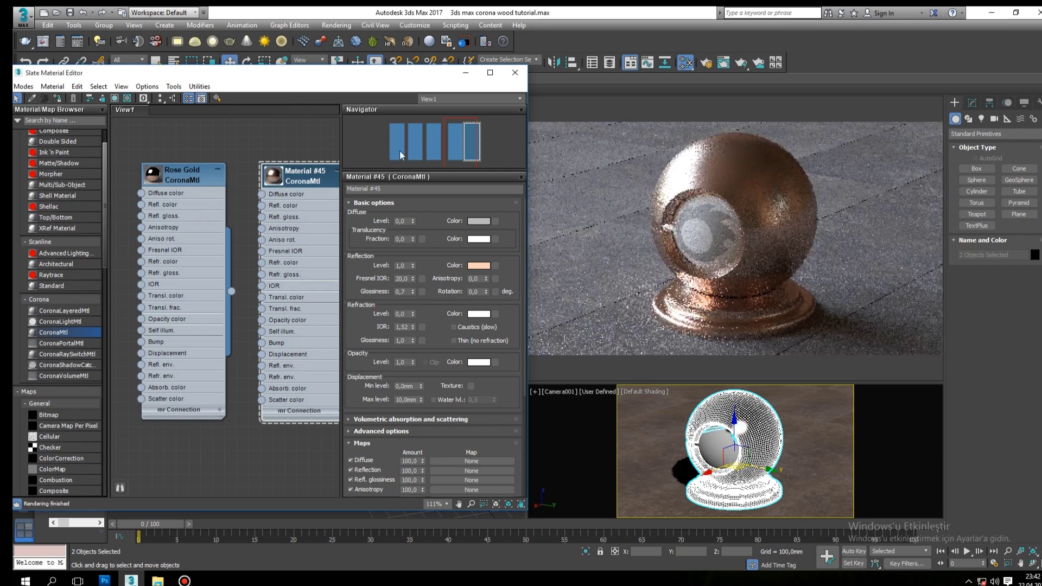
Rename the copy Rose Gold Matte
{"action": "triple_click", "coordinate": [396, 190]}
{"action": "type", "text": "Rose Gol"}
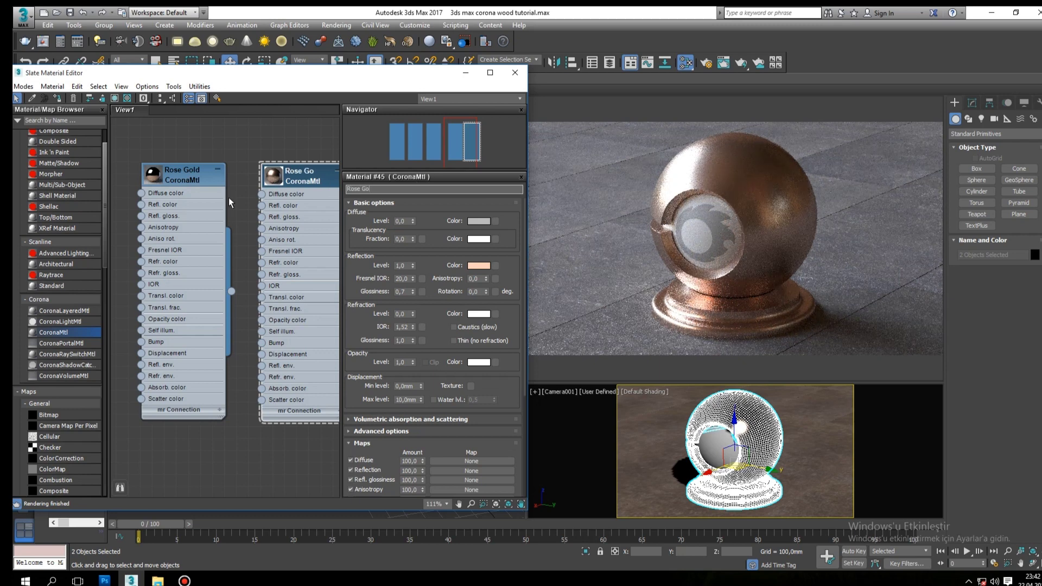
{"action": "type", "text": "d M"}
{"action": "key", "text": "Return"}
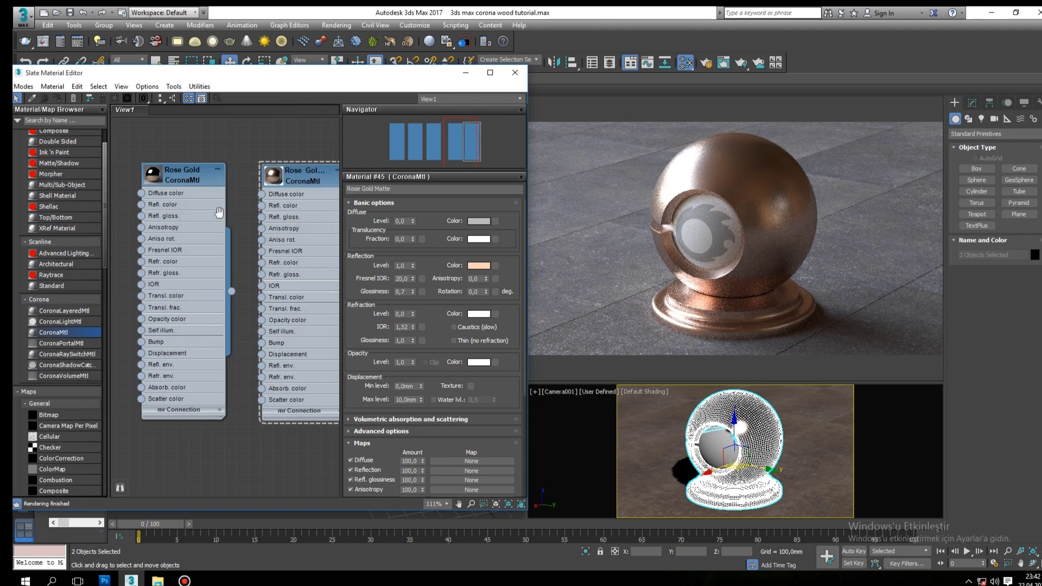
{"action": "scroll", "coordinate": [218, 211], "scroll_direction": "down", "scroll_amount": 2}
{"action": "middle_click_drag", "start_coordinate": [176, 212], "coordinate": [130, 206]}
{"action": "right_click", "coordinate": [130, 206]}
Copy Rose Gold Matte and rename the copy Champaigne
{"action": "left_click", "coordinate": [125, 184]}
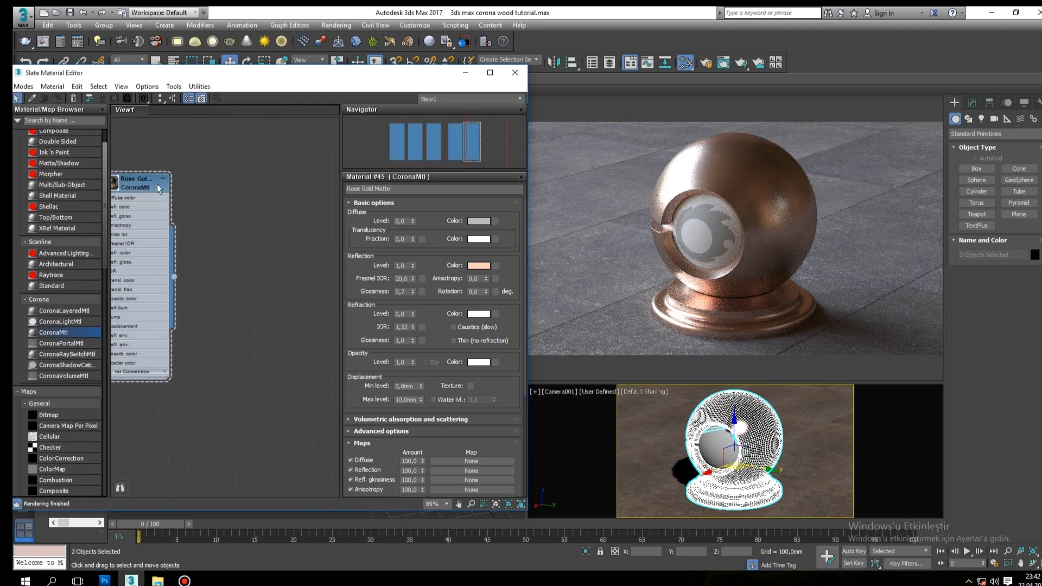
{"action": "left_click_drag", "start_coordinate": [135, 183], "coordinate": [268, 177], "text": "shift"}
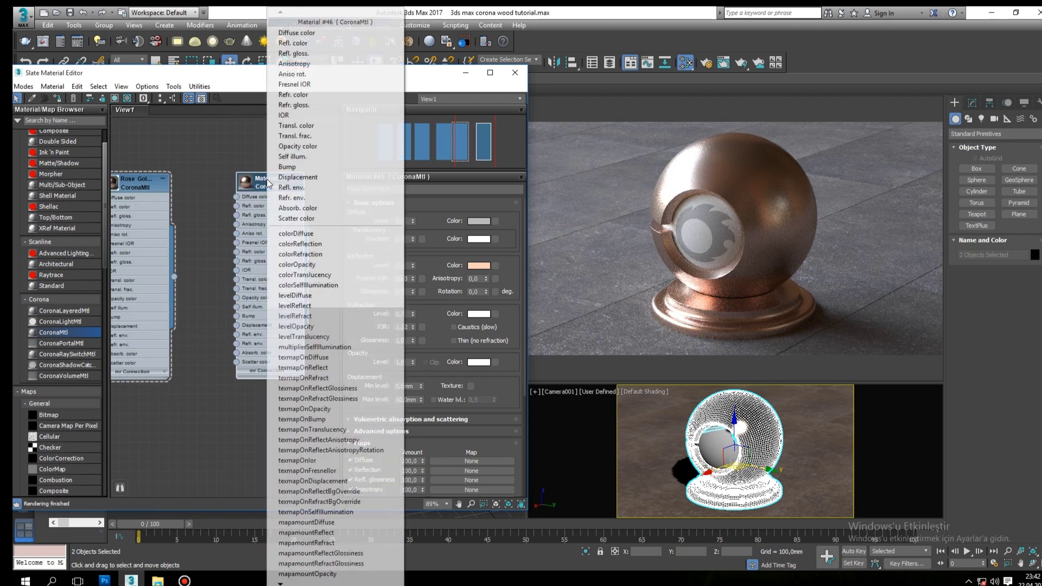
{"action": "left_click", "coordinate": [268, 183]}
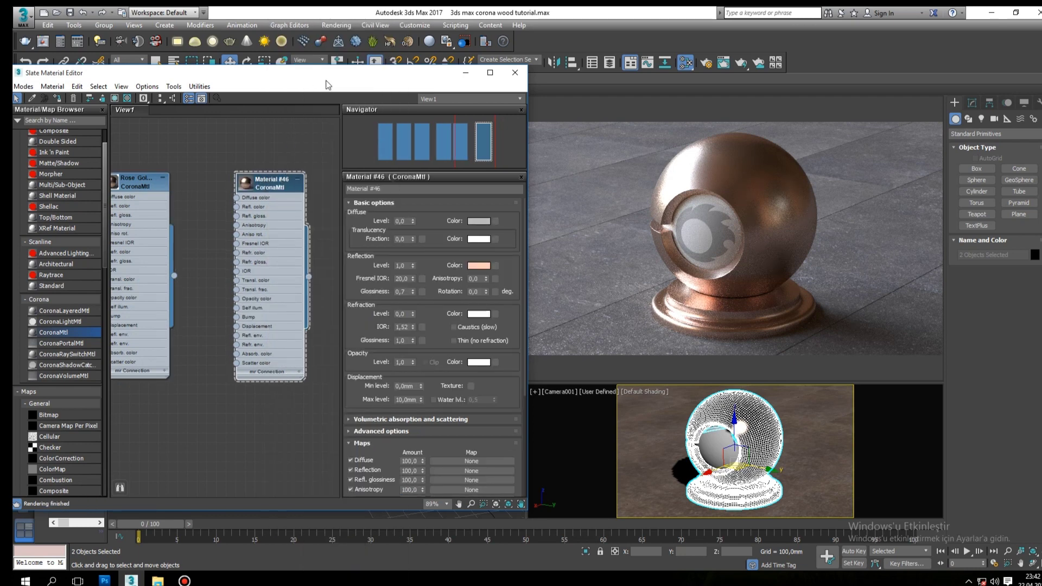
{"action": "left_click", "coordinate": [400, 192]}
{"action": "type", "text": "Champaigne"}
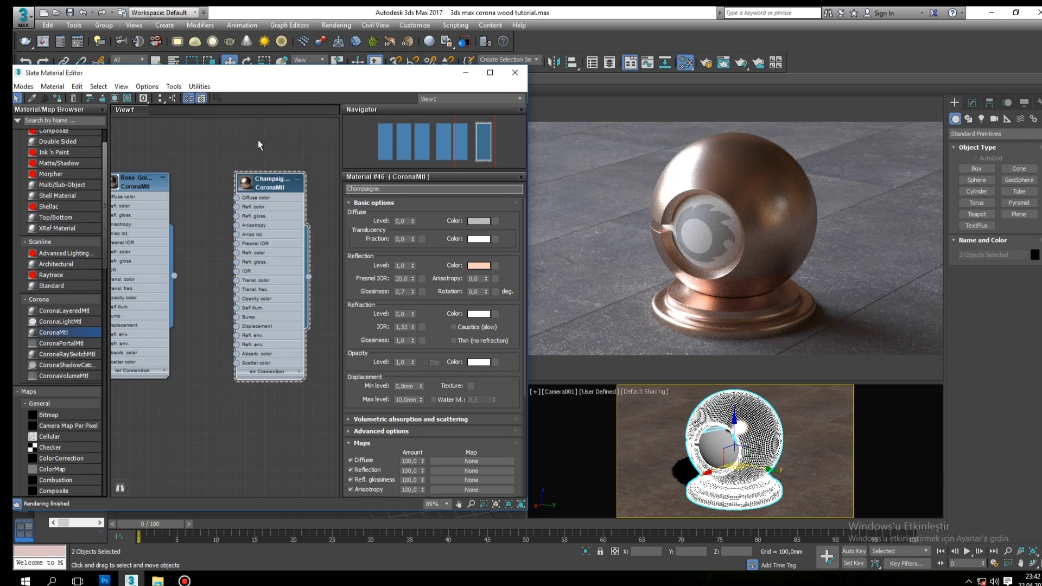
{"action": "key", "text": "Return"}
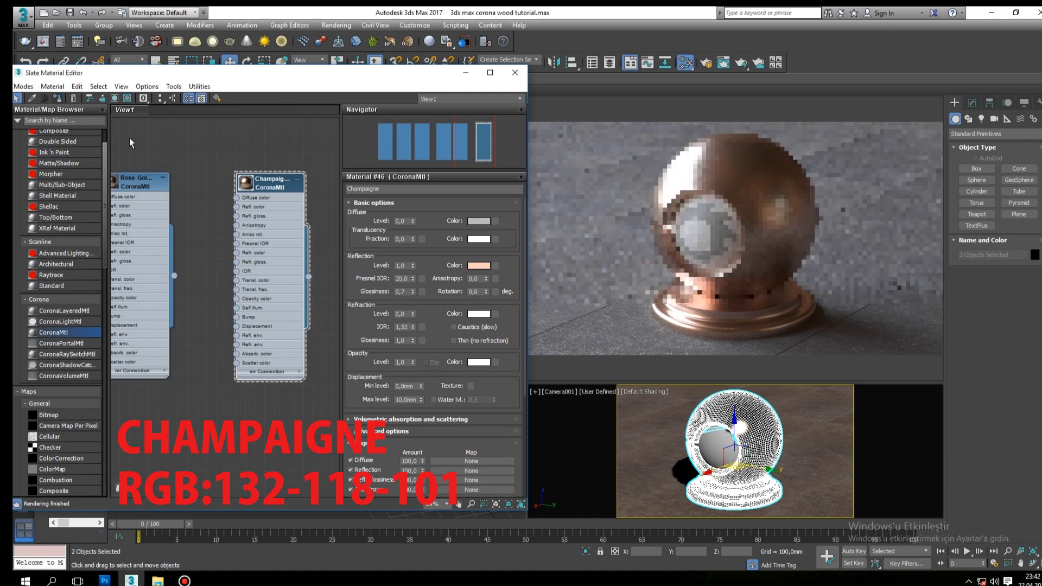
Set Champaigne's reflection colour to RGB 132-118-101
{"action": "left_click", "coordinate": [476, 265]}
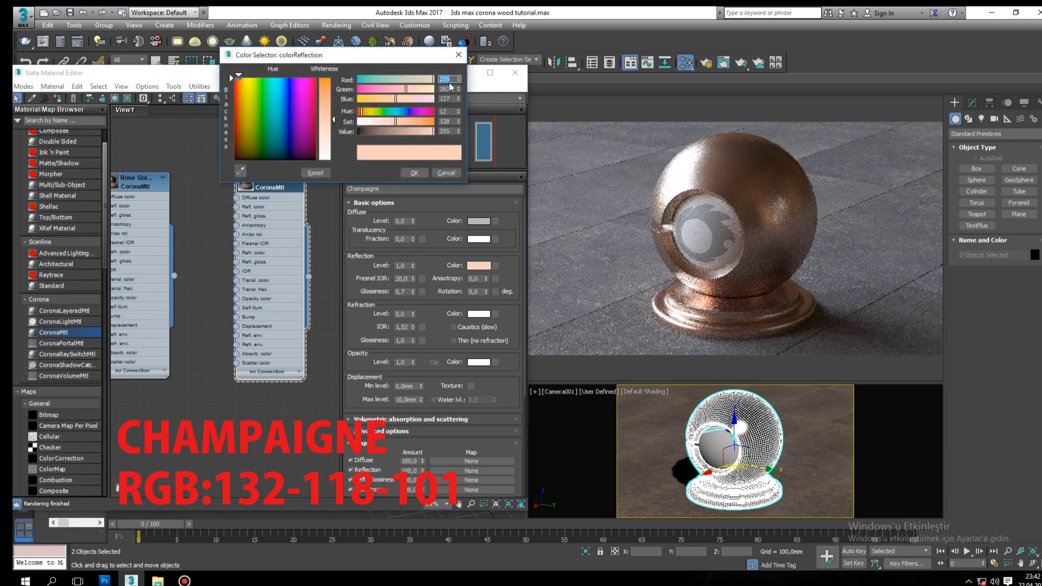
{"action": "type", "text": "132"}
{"action": "key", "text": "Tab"}
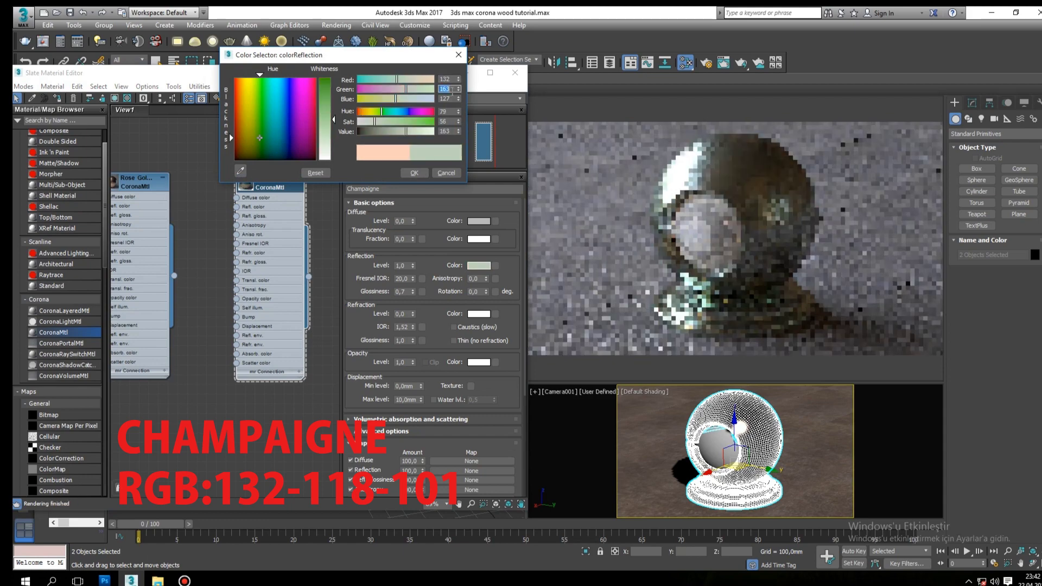
{"action": "type", "text": "118"}
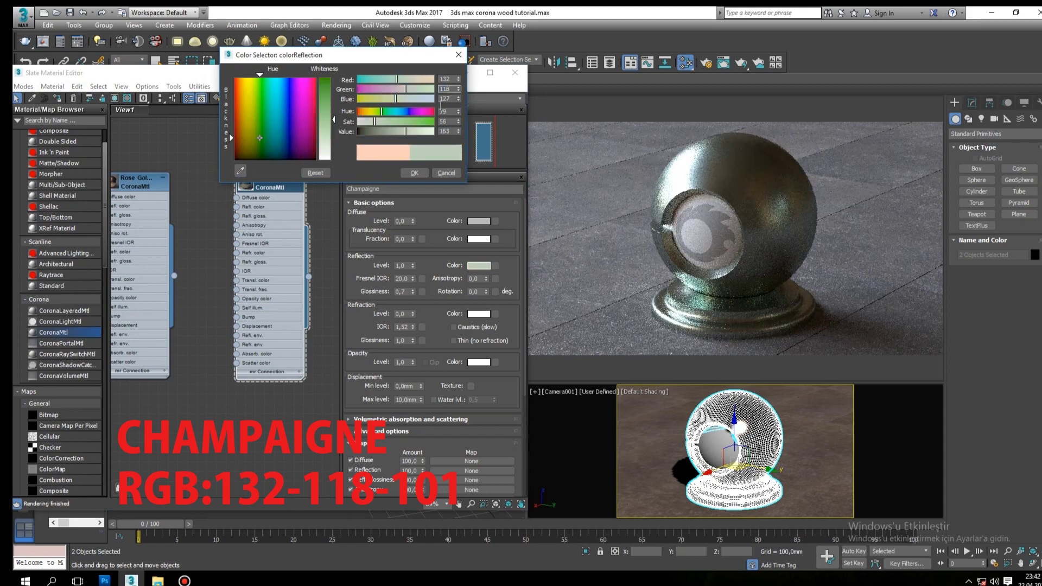
{"action": "key", "text": "Tab"}
{"action": "type", "text": "1"}
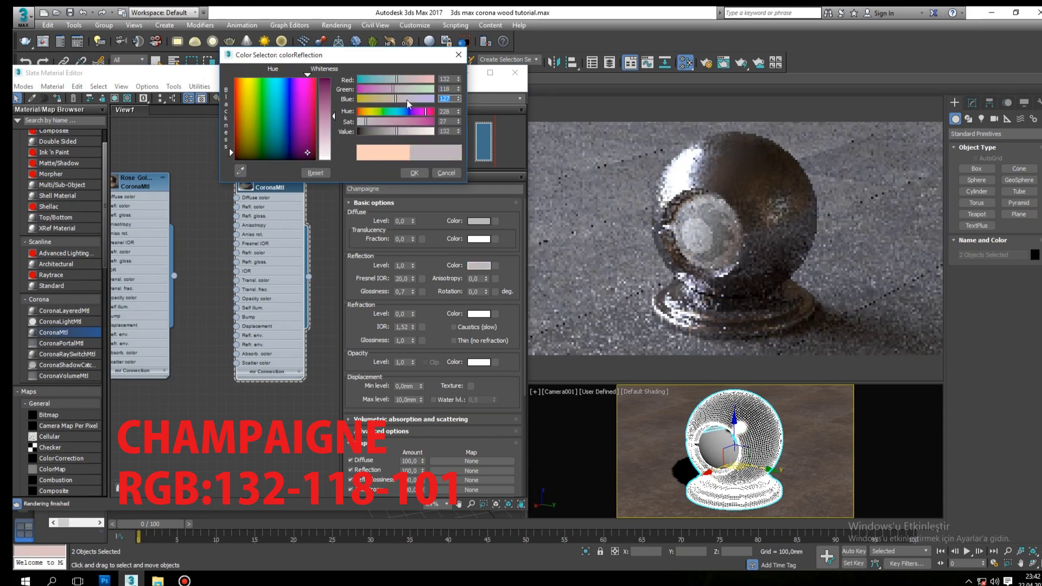
{"action": "left_click", "coordinate": [410, 173]}
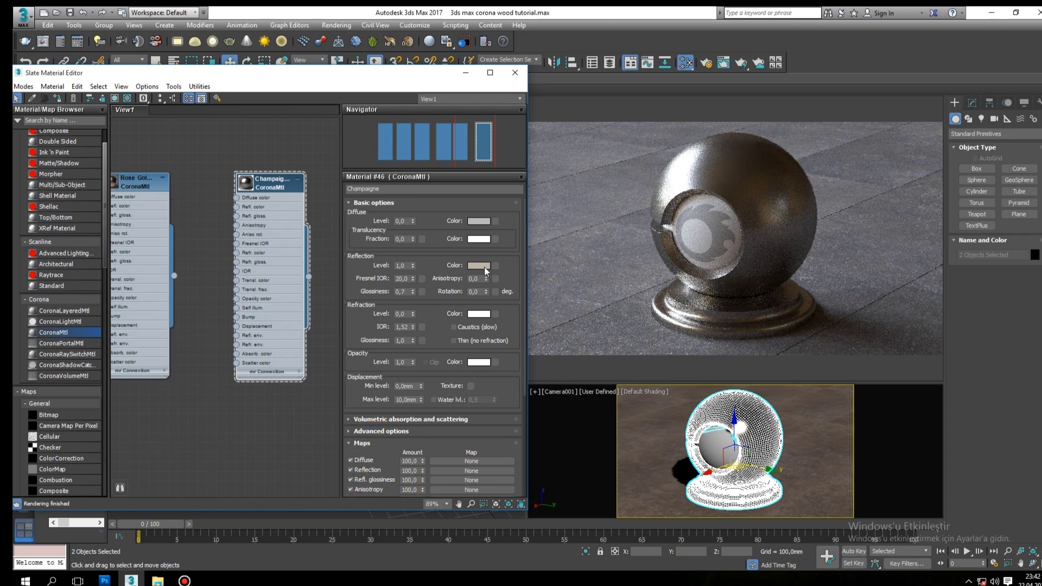
Set Champaigne's reflection glossiness to 0,8
{"action": "double_click", "coordinate": [402, 291]}
{"action": "type", "text": "0,9"}
{"action": "key", "text": "Return"}
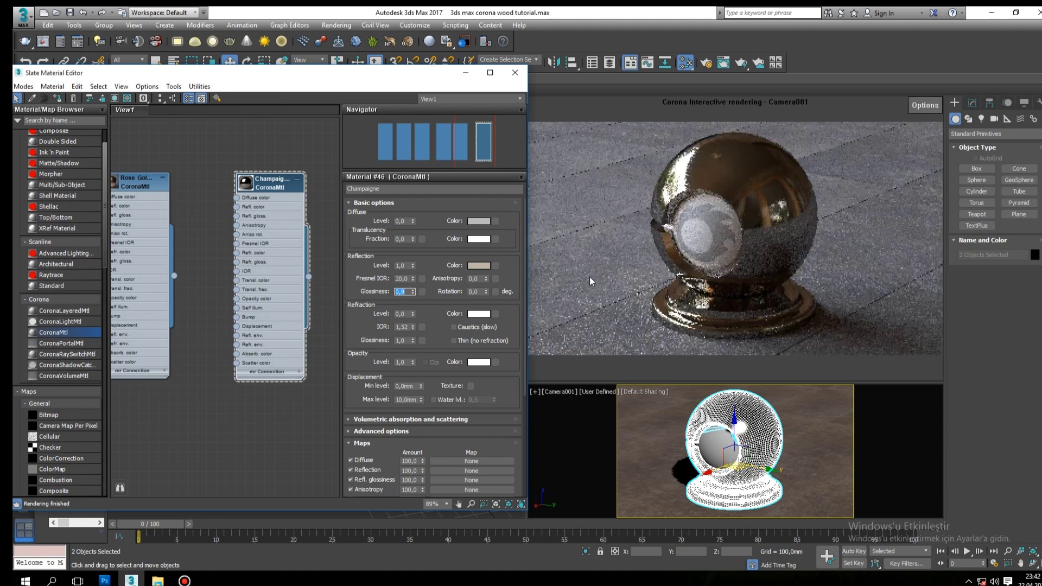
{"action": "left_click", "coordinate": [403, 292]}
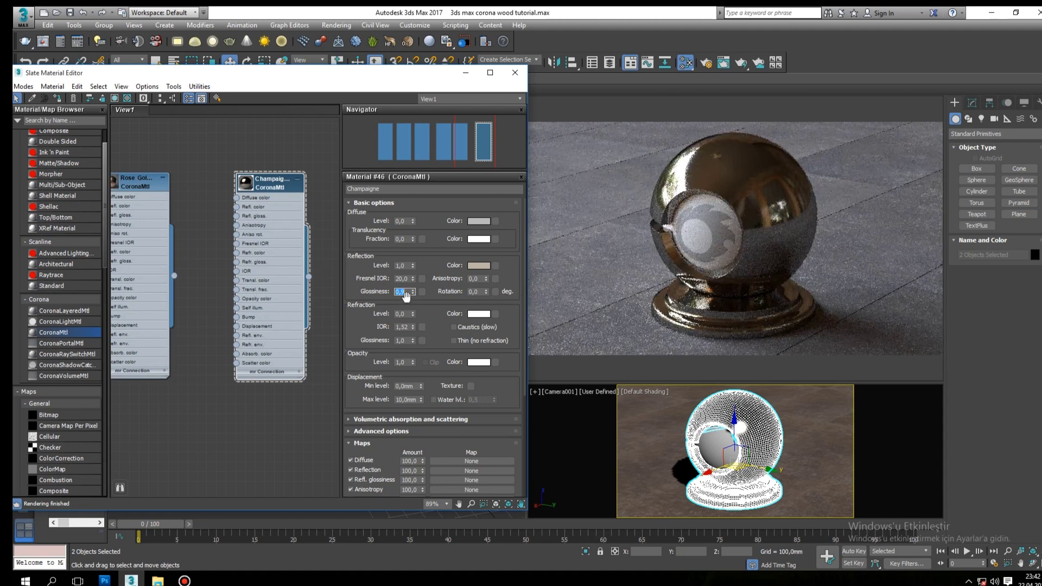
{"action": "type", "text": "0,8"}
{"action": "key", "text": "Return"}
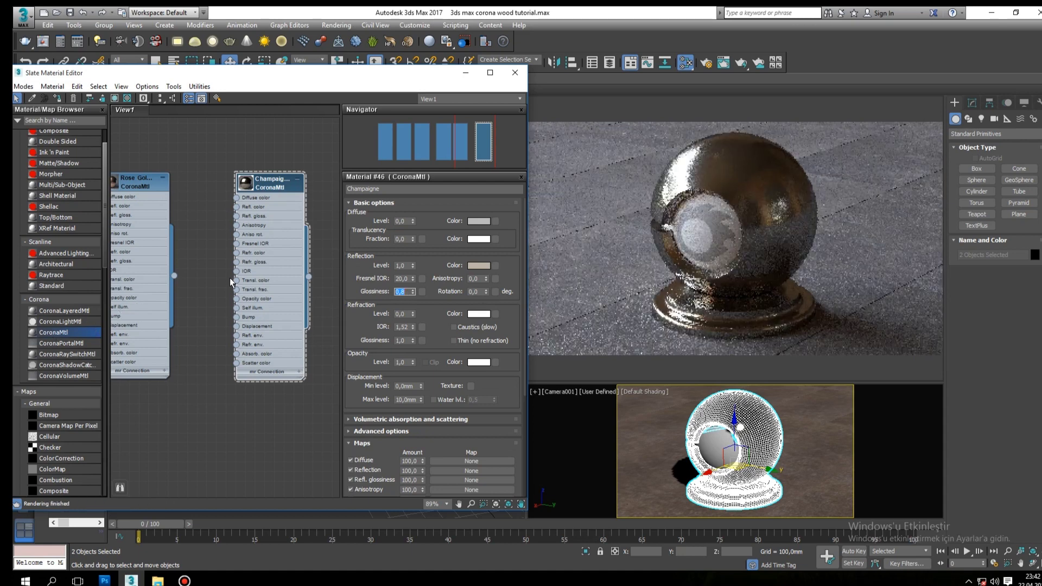
Copy Champaigne and name the copy Champaigne Matte
{"action": "scroll", "coordinate": [230, 277], "scroll_direction": "down", "scroll_amount": 2}
{"action": "middle_click_drag", "start_coordinate": [229, 278], "coordinate": [202, 250]}
{"action": "left_click_drag", "start_coordinate": [199, 196], "coordinate": [285, 197], "text": "shift"}
{"action": "double_click", "coordinate": [287, 196]}
{"action": "left_click", "coordinate": [398, 187]}
{"action": "type", "text": "Champ"}
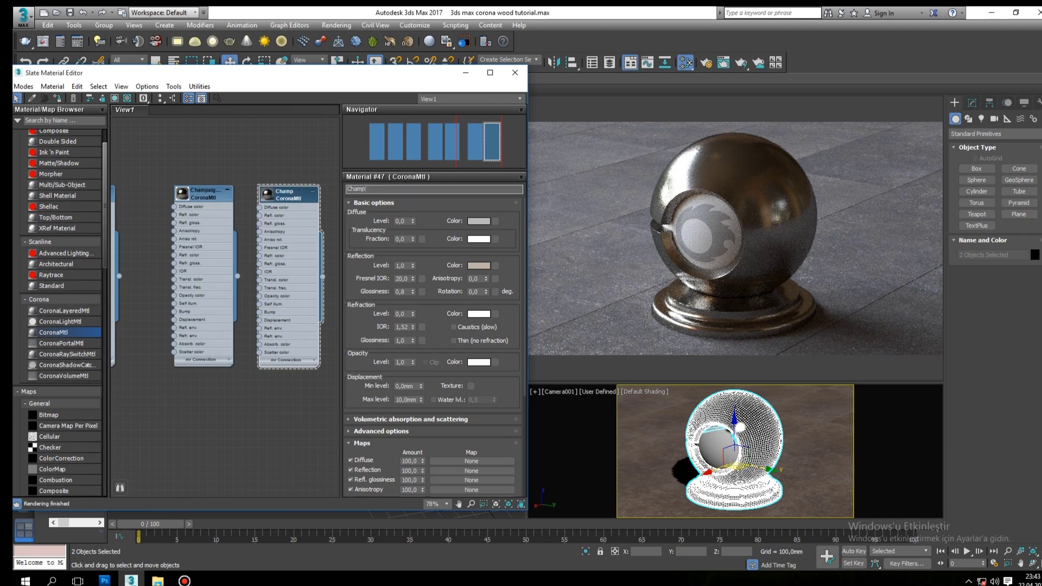
{"action": "type", "text": "aigne Matte"}
Set Champaigne Matte's reflection glossiness to 0,55
{"action": "double_click", "coordinate": [403, 292]}
{"action": "type", "text": "0,55"}
{"action": "key", "text": "Return"}
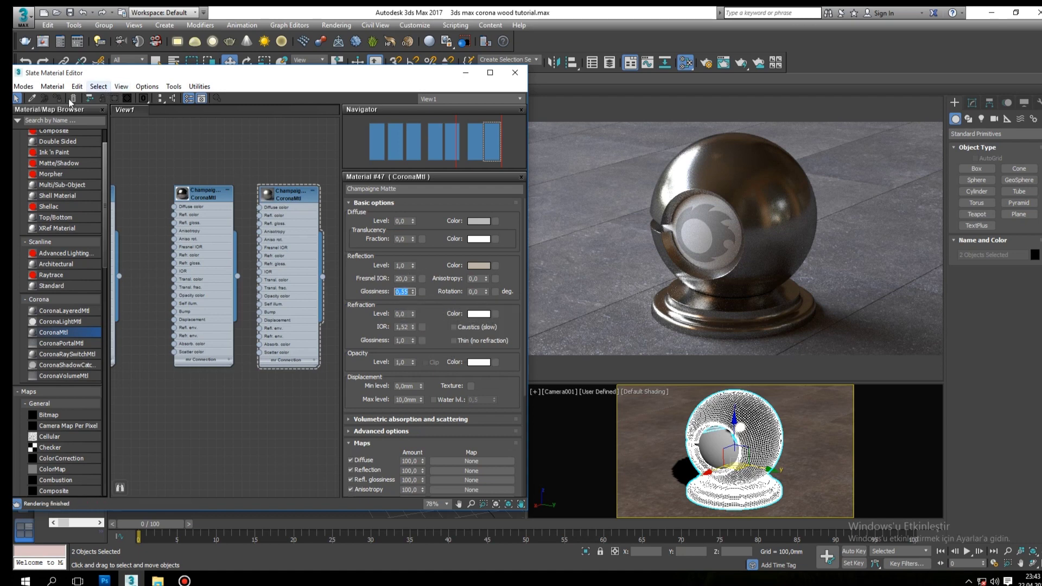
{"action": "left_click", "coordinate": [292, 200]}
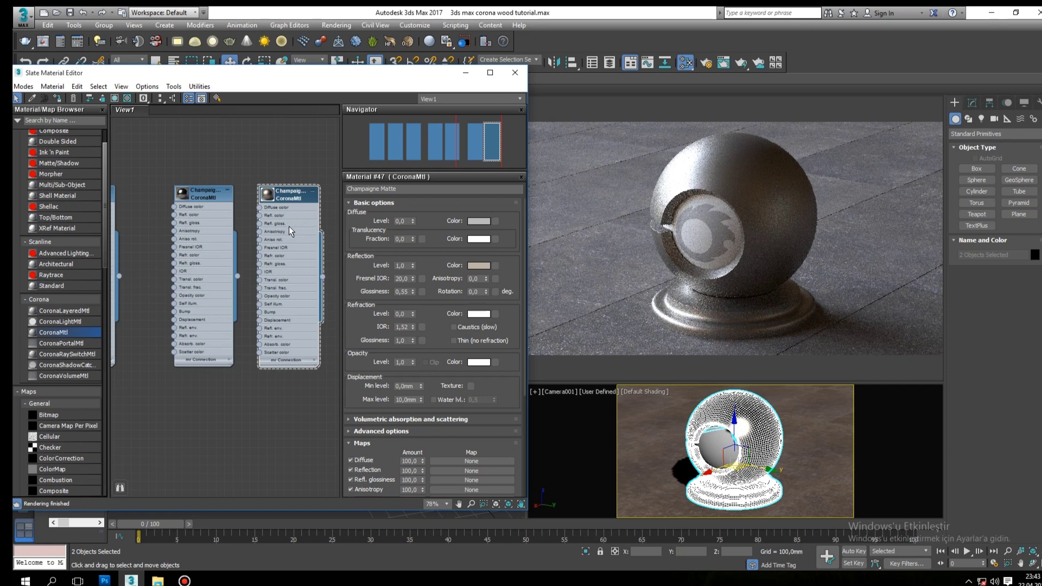
{"action": "middle_click_drag", "start_coordinate": [274, 230], "coordinate": [135, 201]}
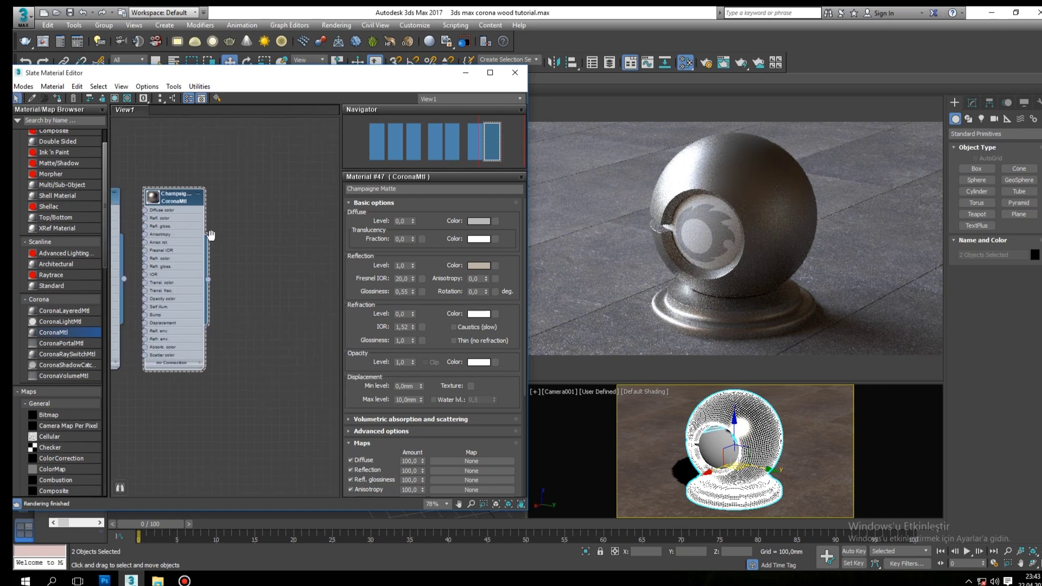
Copy Champaigne Matte and rename the copy Bronze
{"action": "left_click_drag", "start_coordinate": [130, 194], "coordinate": [239, 193], "text": "shift"}
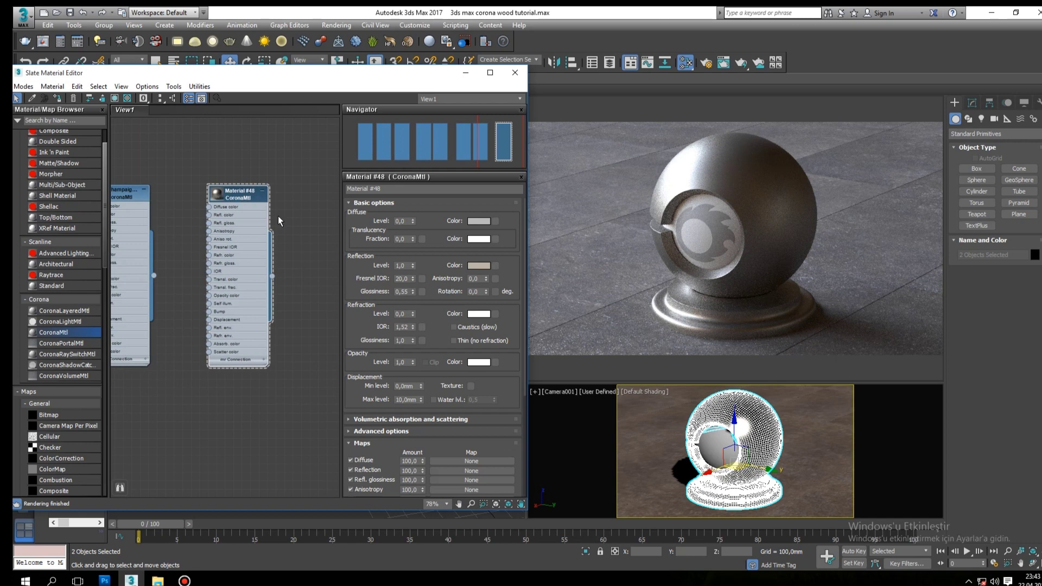
{"action": "left_click", "coordinate": [402, 192]}
{"action": "type", "text": "Bronze"}
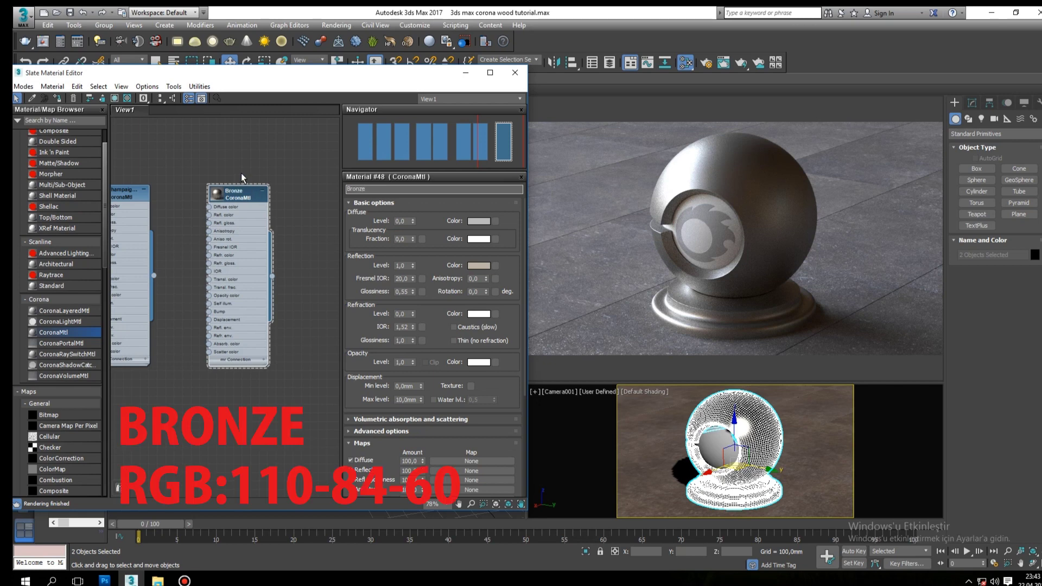
{"action": "key", "text": "Return"}
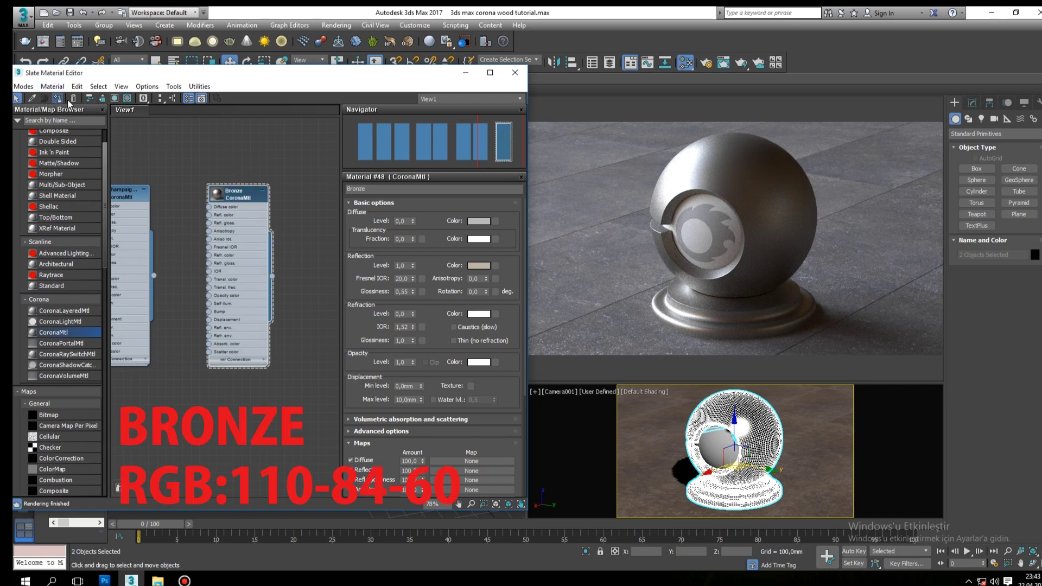
Change Bronze's reflection colour to green 84 and blue 60
{"action": "left_click", "coordinate": [483, 267]}
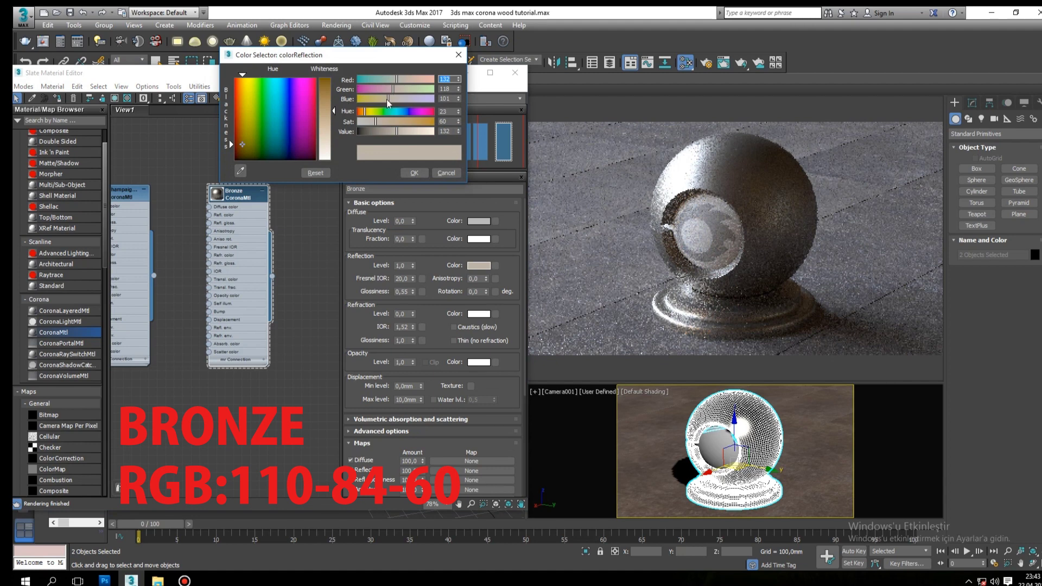
{"action": "type", "text": "110"}
{"action": "double_click", "coordinate": [445, 89]}
{"action": "type", "text": "84"}
{"action": "key", "text": "Return"}
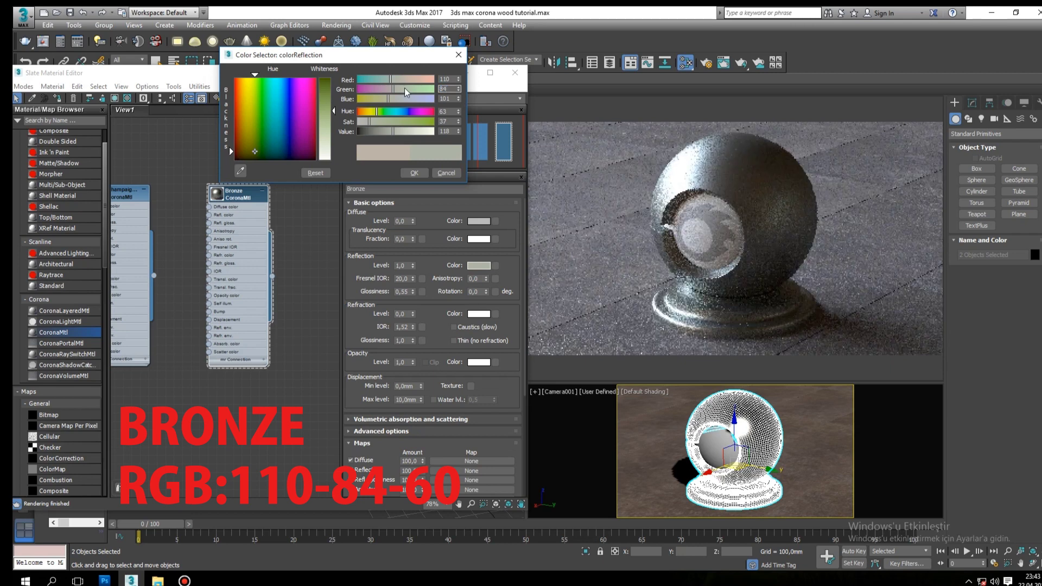
{"action": "double_click", "coordinate": [453, 99]}
{"action": "type", "text": "60"}
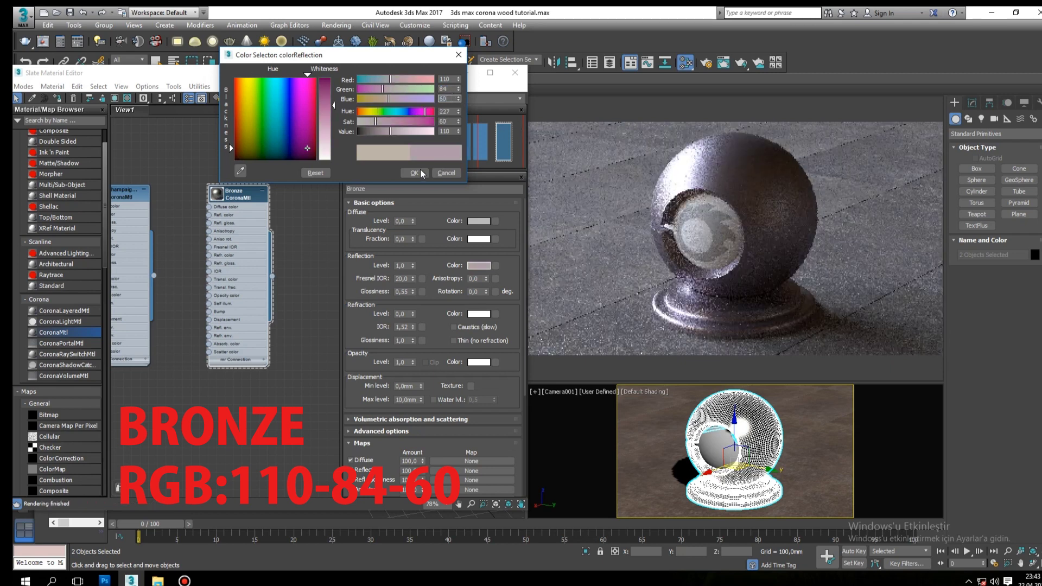
{"action": "left_click", "coordinate": [421, 173]}
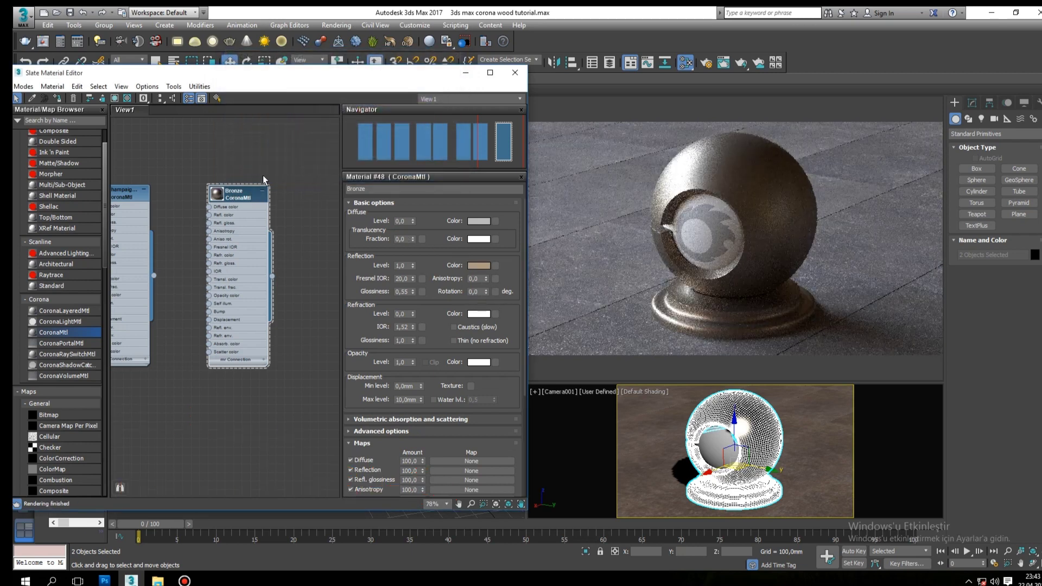
Set Bronze's reflection glossiness to 1,0 for a mirror finish
{"action": "double_click", "coordinate": [408, 288]}
{"action": "type", "text": "9"}
{"action": "key", "text": "Return"}
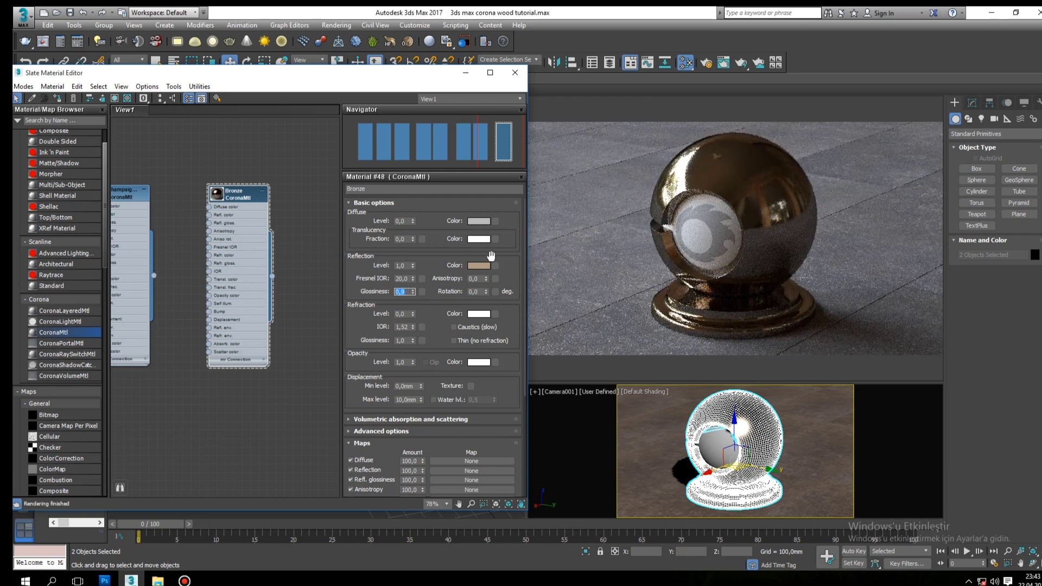
{"action": "type", "text": "1"}
{"action": "key", "text": "Return"}
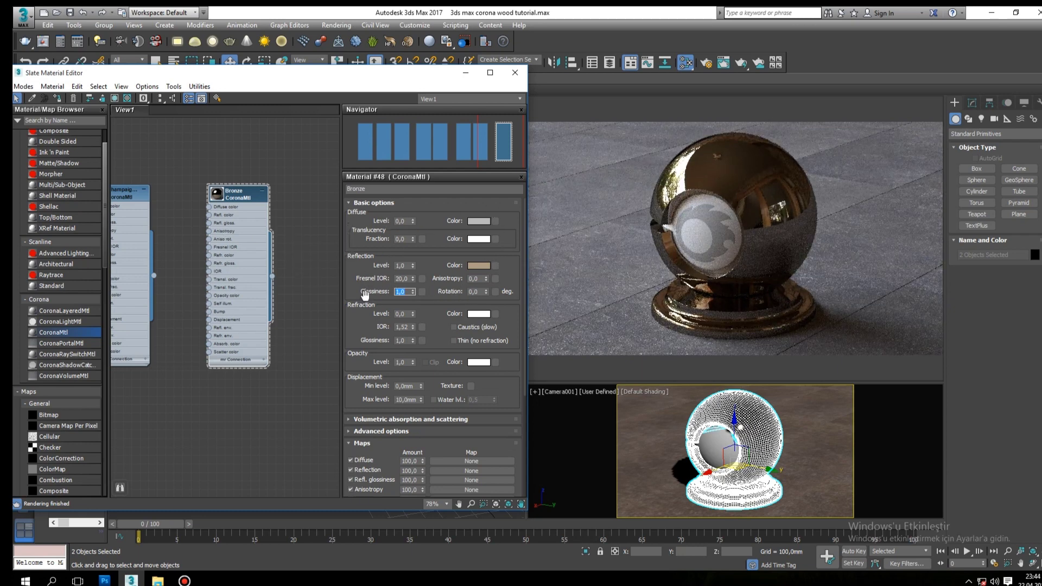
Clone Bronze and name the copy Bronze Matte
{"action": "middle_click_drag", "start_coordinate": [253, 259], "coordinate": [197, 236]}
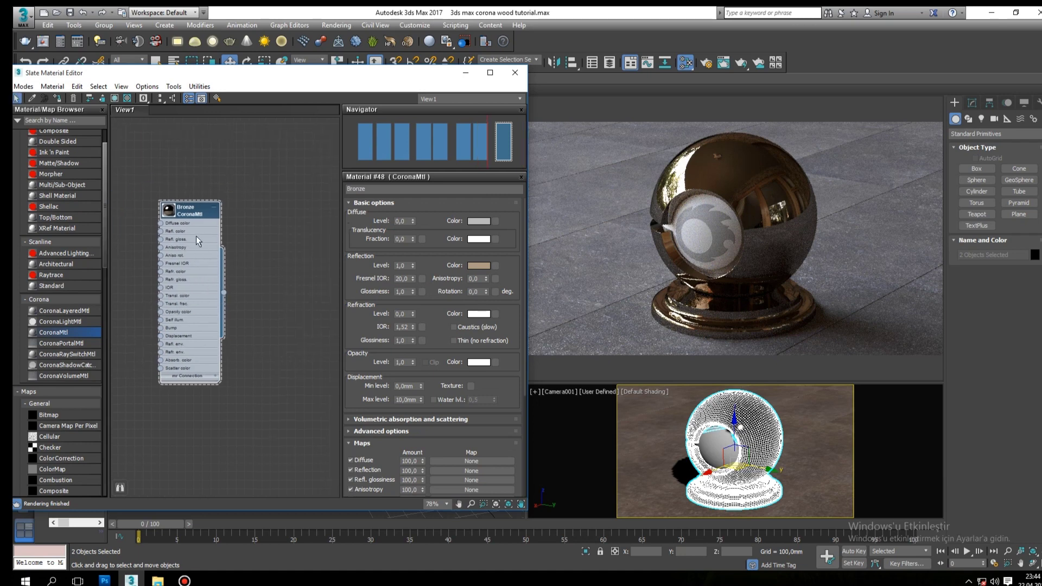
{"action": "mouse_move", "coordinate": [186, 213]}
{"action": "left_mouse_down", "text": "shift"}
{"action": "mouse_move", "coordinate": [268, 217]}
{"action": "mouse_move", "coordinate": [285, 207]}
{"action": "left_mouse_up", "text": "shift"}
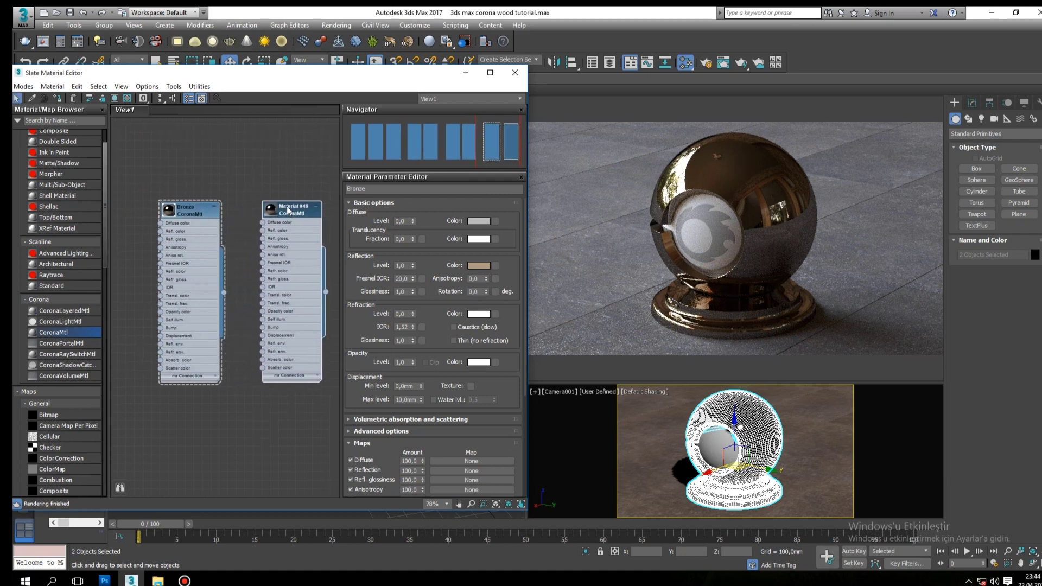
{"action": "type", "text": "Bronze"}
{"action": "key", "text": "Return"}
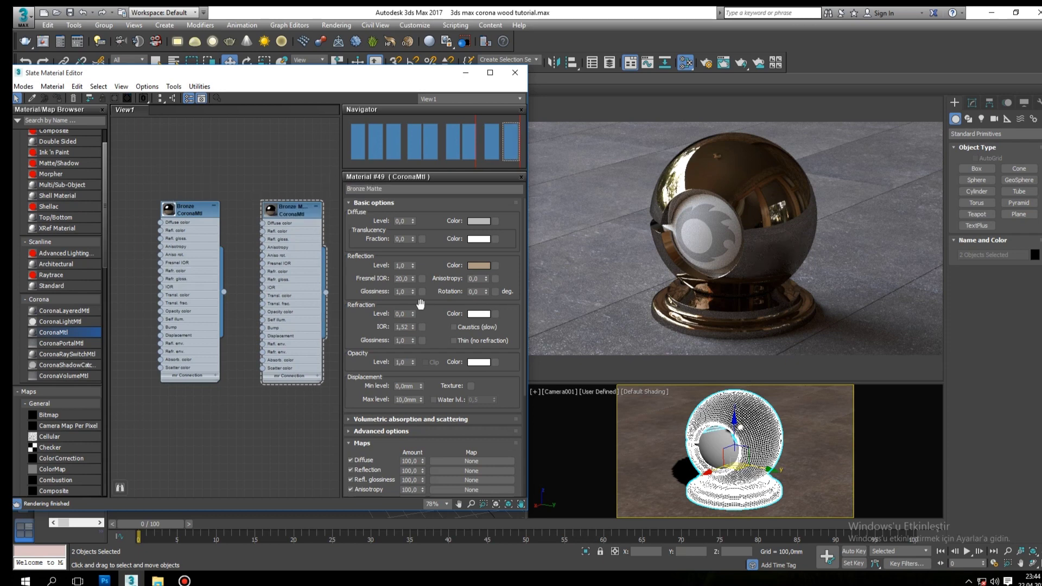
{"action": "left_click", "coordinate": [288, 209]}
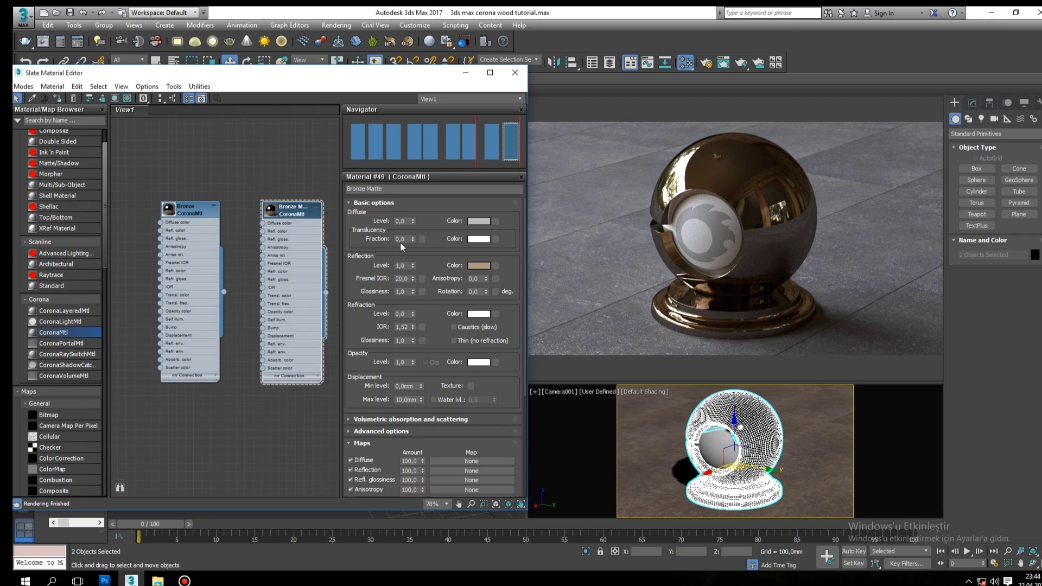
Set Bronze Matte's glossiness to 0,6 and assign it to the shader ball
{"action": "double_click", "coordinate": [406, 292]}
{"action": "type", "text": "6"}
{"action": "key", "text": "Return"}
{"action": "left_click", "coordinate": [59, 98]}
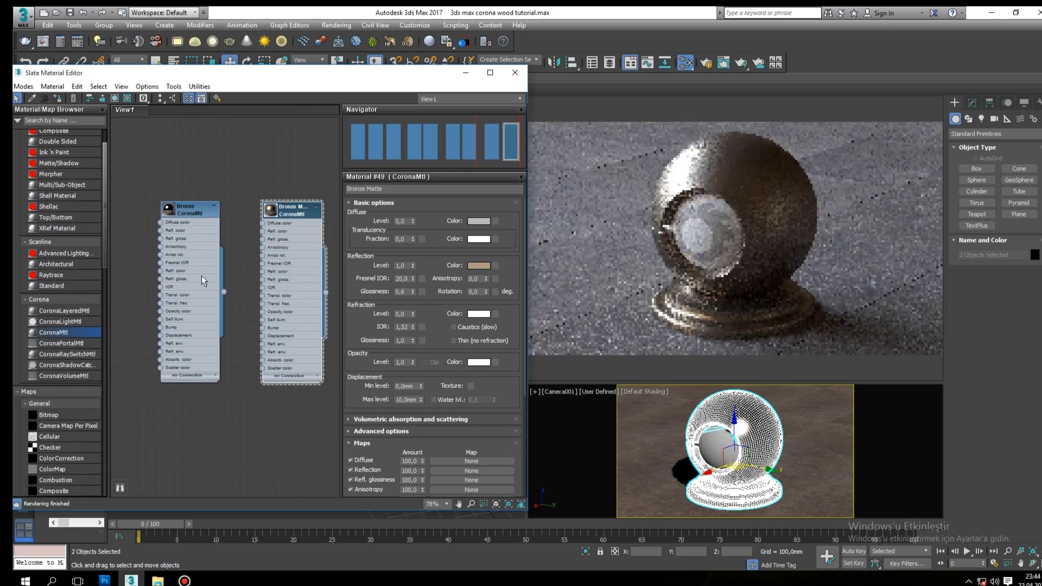
{"action": "scroll", "coordinate": [190, 281], "scroll_direction": "down", "scroll_amount": 2}
{"action": "middle_click_drag", "start_coordinate": [190, 281], "coordinate": [137, 263]}
Duplicate the Bronze Matte material and rename the copy Cooper
{"action": "scroll", "coordinate": [163, 262], "scroll_direction": "down", "scroll_amount": 1}
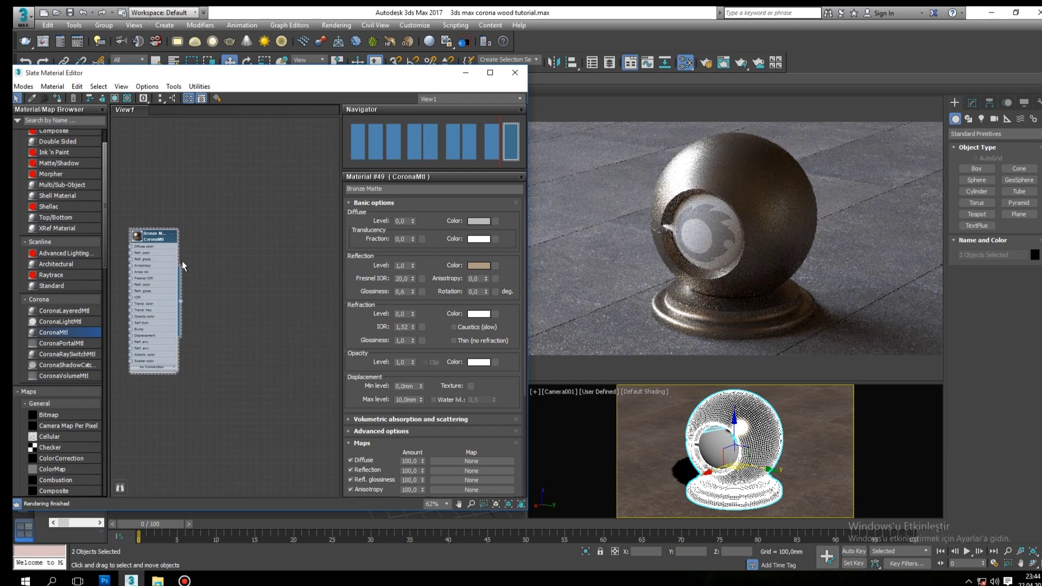
{"action": "left_click_drag", "start_coordinate": [152, 225], "coordinate": [213, 226]}
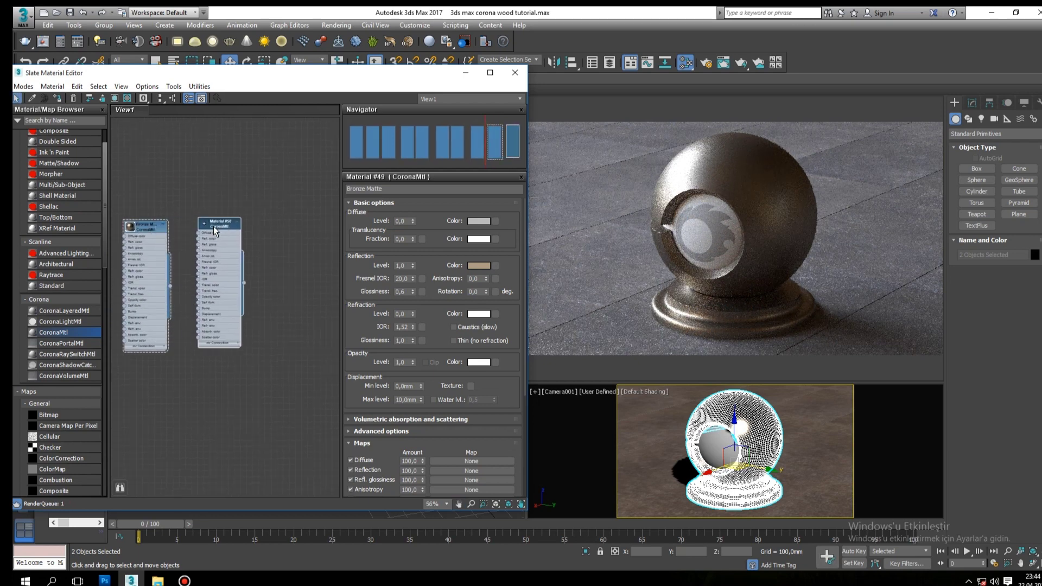
{"action": "double_click", "coordinate": [213, 226]}
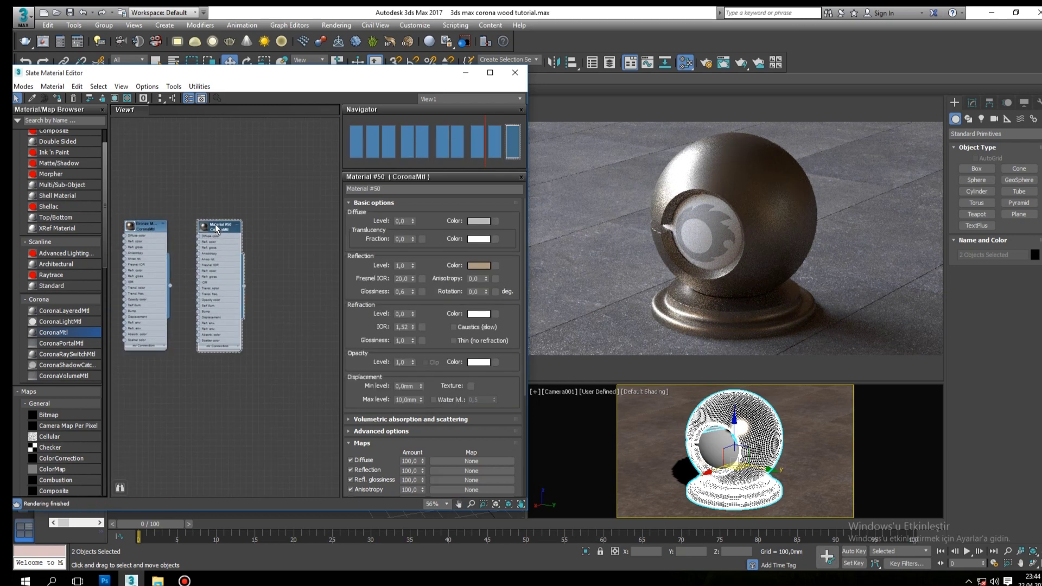
{"action": "left_click", "coordinate": [369, 188]}
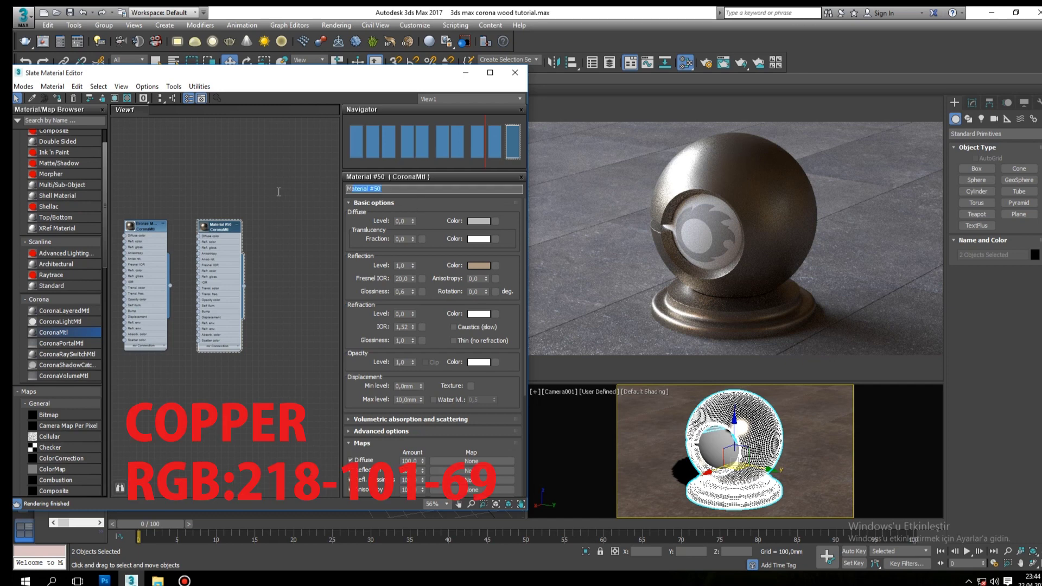
{"action": "type", "text": "Cooper"}
Give Cooper reflection colour 218-101-69 and glossiness 1,0, and assign it to the shader ball
{"action": "left_click", "coordinate": [481, 266]}
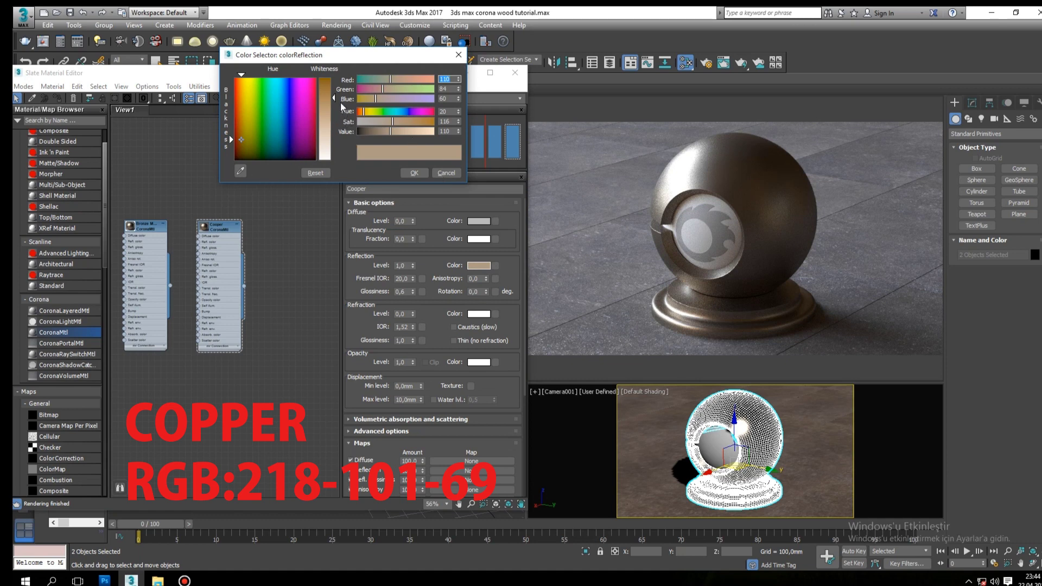
{"action": "type", "text": "218"}
{"action": "double_click", "coordinate": [451, 89]}
{"action": "type", "text": "101"}
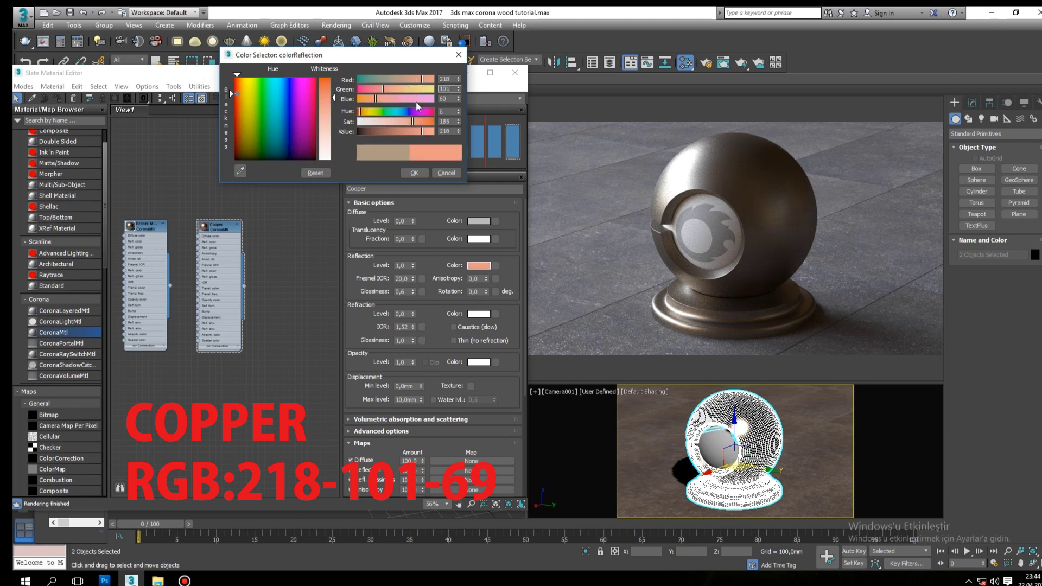
{"action": "double_click", "coordinate": [449, 98]}
{"action": "type", "text": "69"}
{"action": "left_click", "coordinate": [413, 172]}
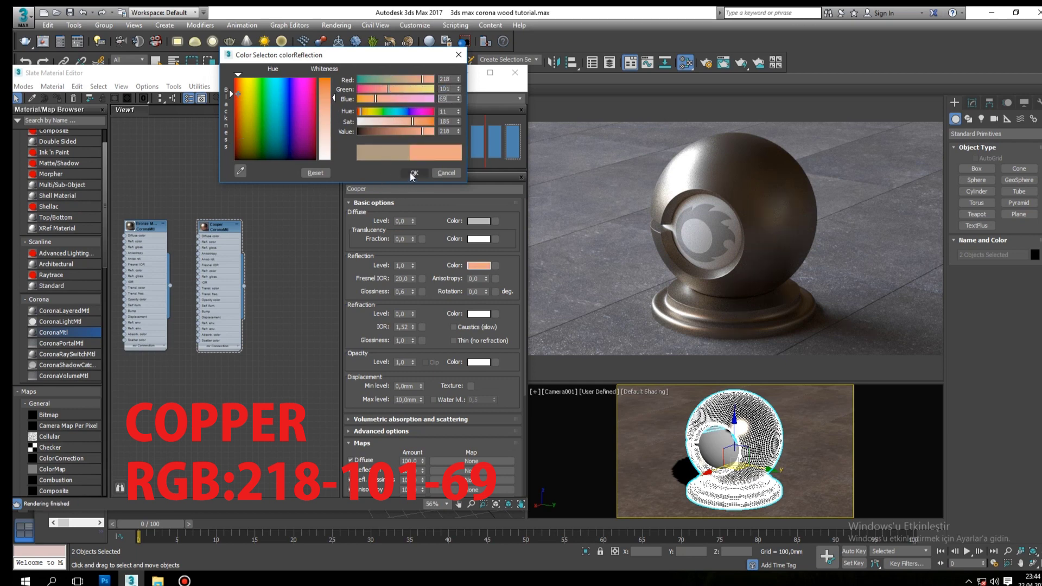
{"action": "double_click", "coordinate": [398, 291]}
{"action": "type", "text": "1,0"}
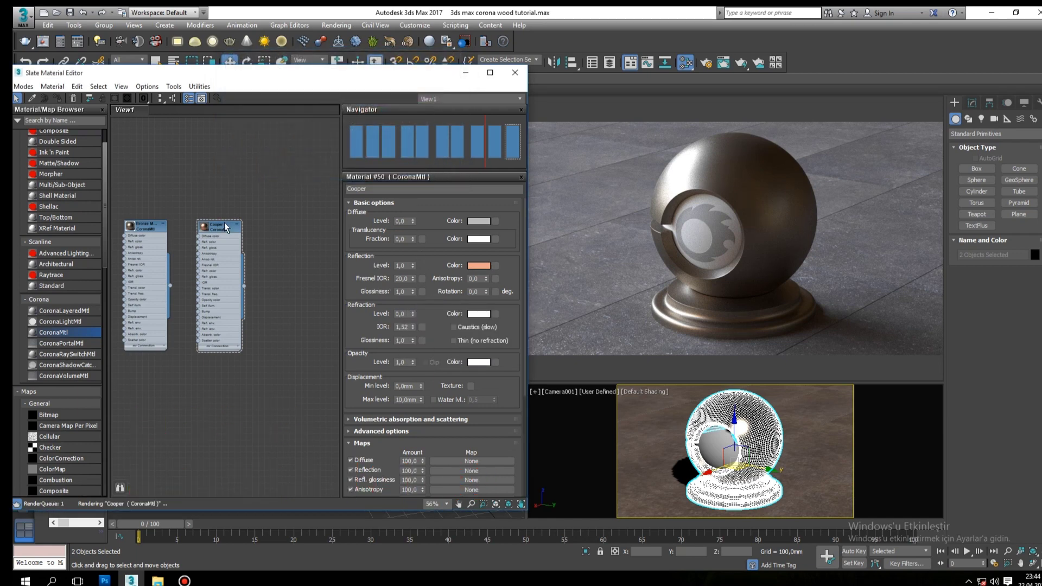
{"action": "left_click", "coordinate": [220, 226]}
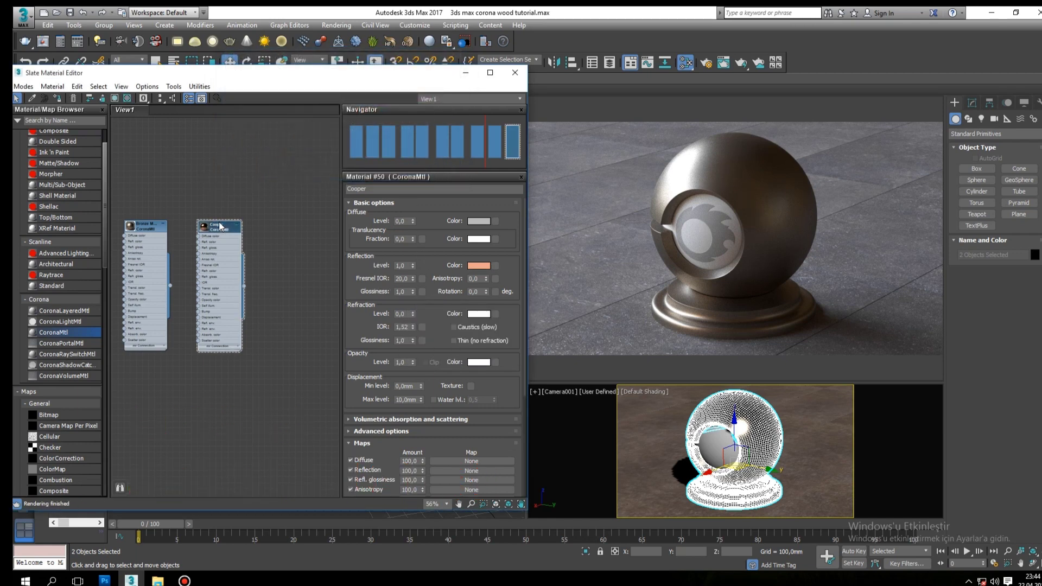
{"action": "left_click", "coordinate": [55, 98]}
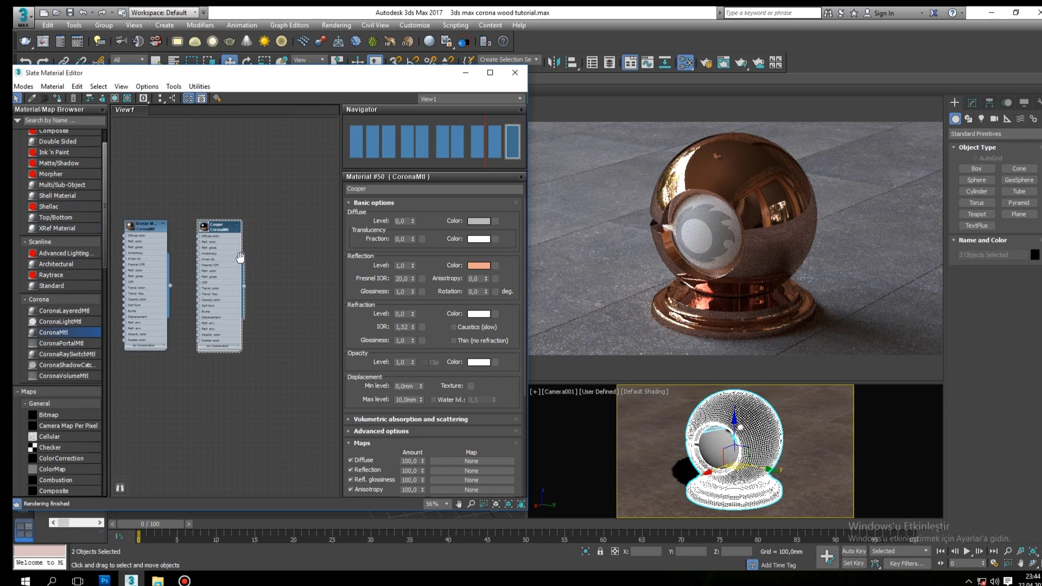
Clone Cooper as Cooper matte with glossiness 0,55 and assign it to the ball
{"action": "middle_click_drag", "start_coordinate": [239, 257], "coordinate": [194, 253]}
{"action": "left_click_drag", "start_coordinate": [171, 222], "coordinate": [254, 220], "text": "shift"}
{"action": "double_click", "coordinate": [254, 220]}
{"action": "type", "text": "Coope"}
{"action": "key", "text": "Return"}
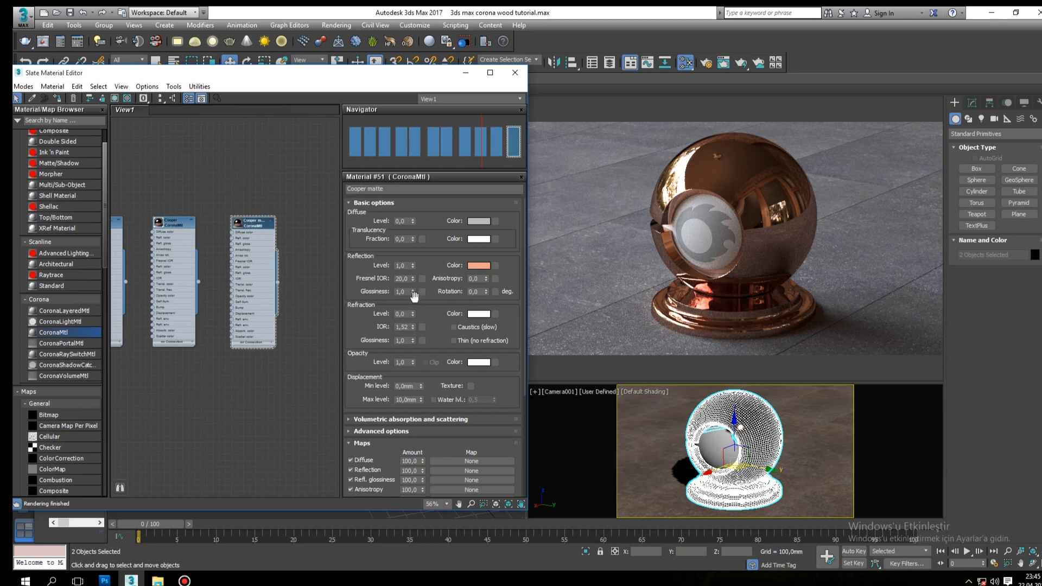
{"action": "double_click", "coordinate": [409, 293]}
{"action": "type", "text": "55"}
{"action": "key", "text": "Return"}
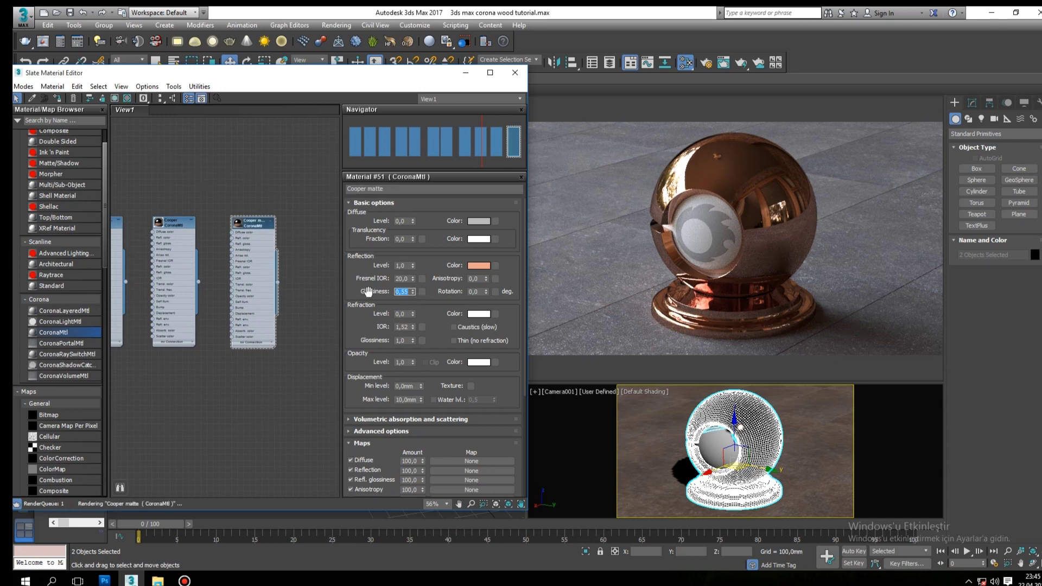
{"action": "left_click", "coordinate": [259, 233]}
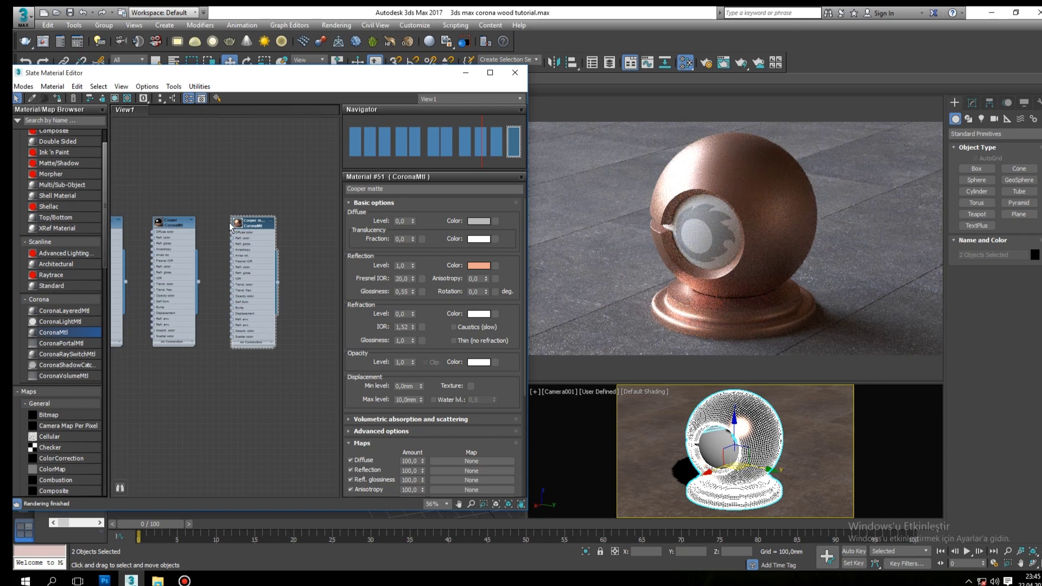
Duplicate Cooper matte and rename the copy Aluminum
{"action": "middle_click_drag", "start_coordinate": [246, 233], "coordinate": [134, 252]}
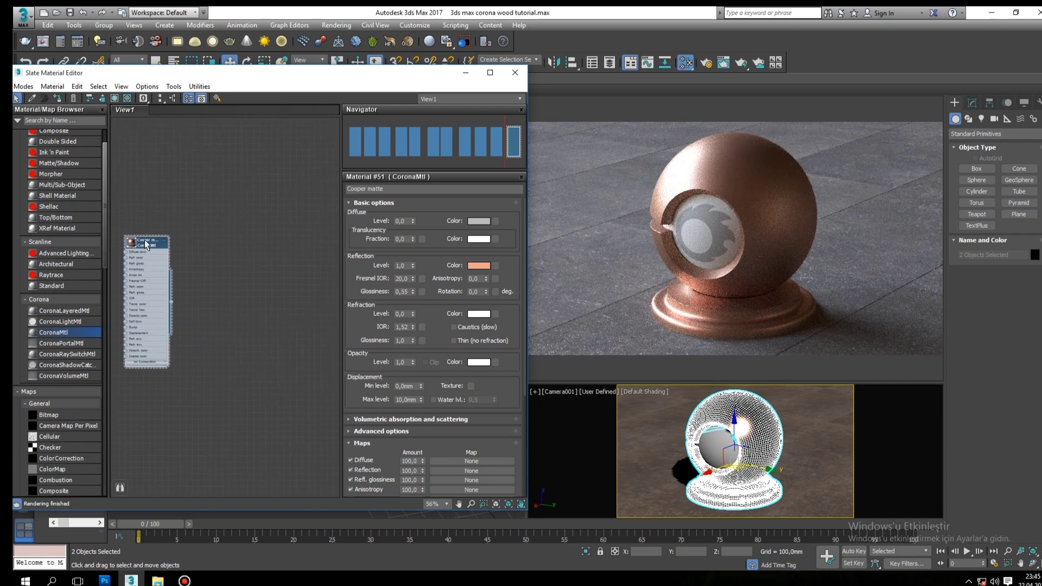
{"action": "left_click_drag", "start_coordinate": [53, 332], "coordinate": [226, 239]}
{"action": "double_click", "coordinate": [220, 239]}
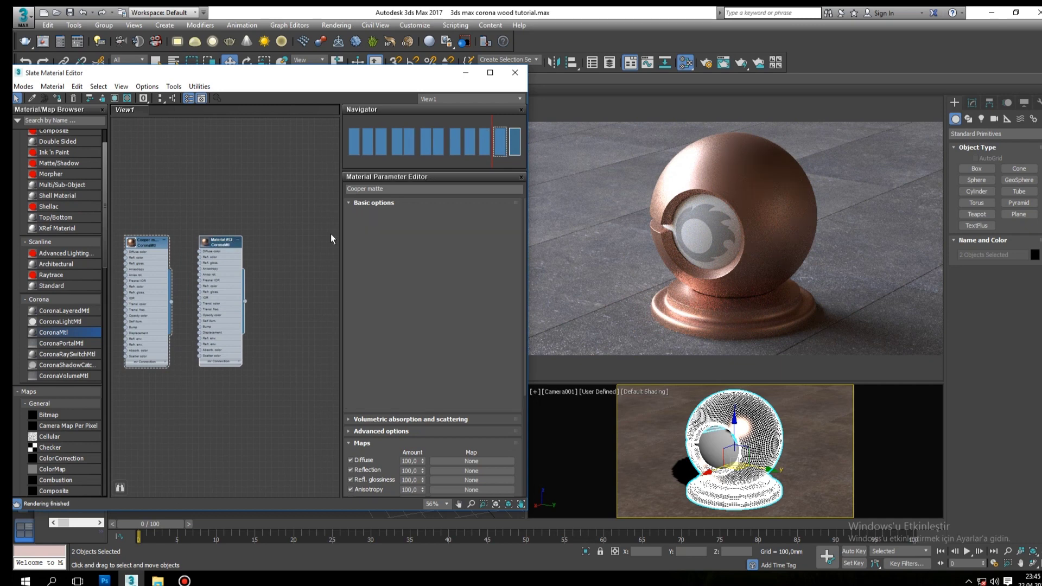
{"action": "left_click", "coordinate": [388, 189]}
{"action": "type", "text": "A"}
{"action": "key", "text": "Return"}
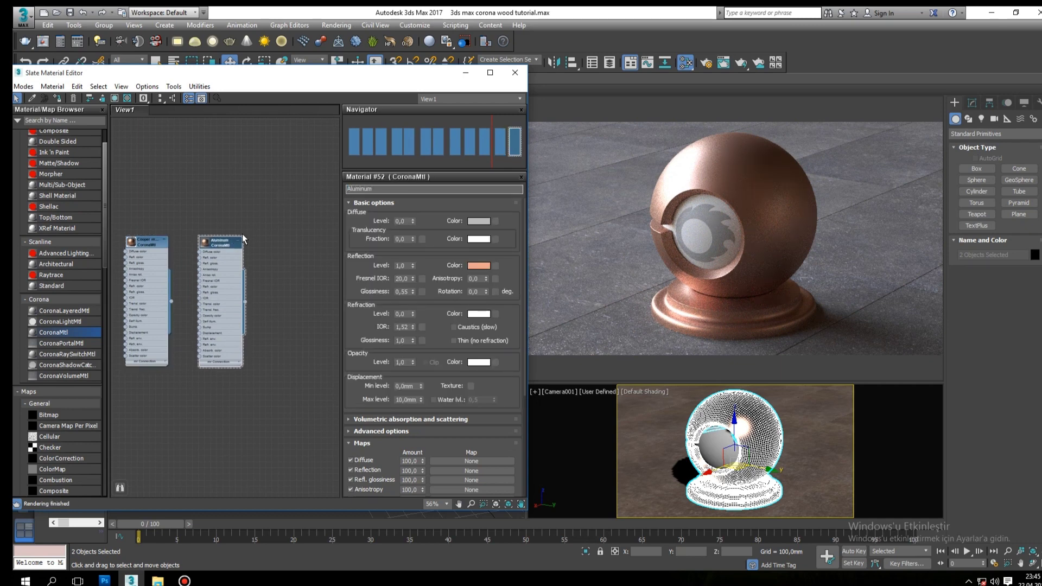
Give Aluminum a 128-128-128 reflection colour and glossiness 0,5, then clone it
{"action": "scroll", "coordinate": [242, 234], "scroll_direction": "up", "scroll_amount": 2}
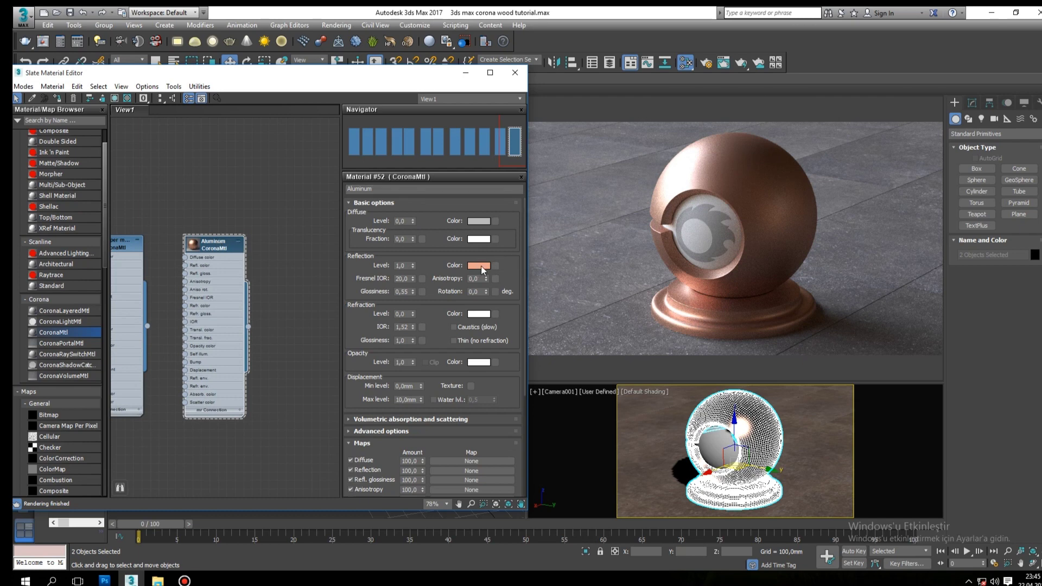
{"action": "left_click", "coordinate": [480, 265]}
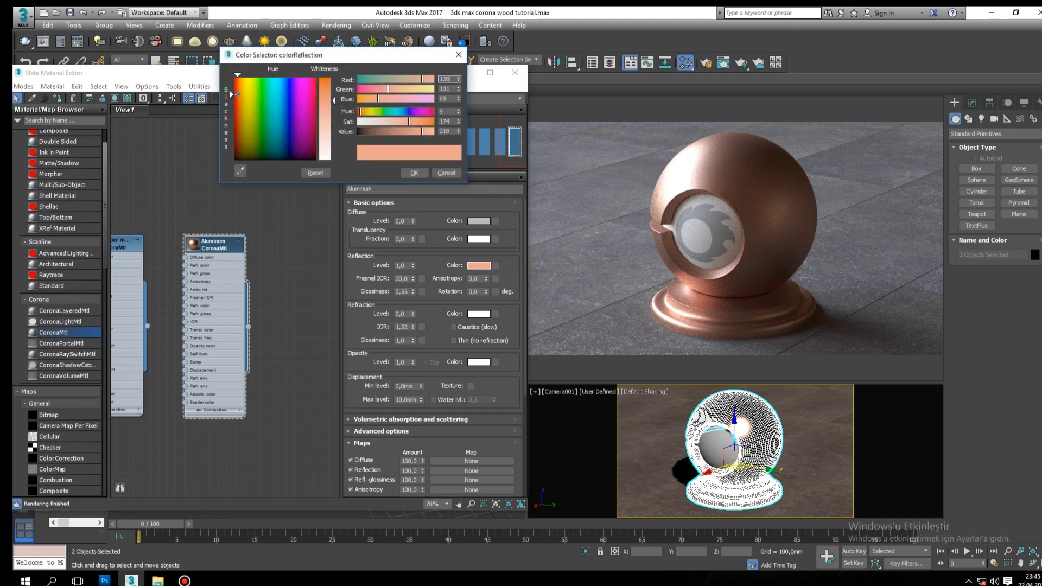
{"action": "key", "text": "Tab"}
{"action": "type", "text": "128"}
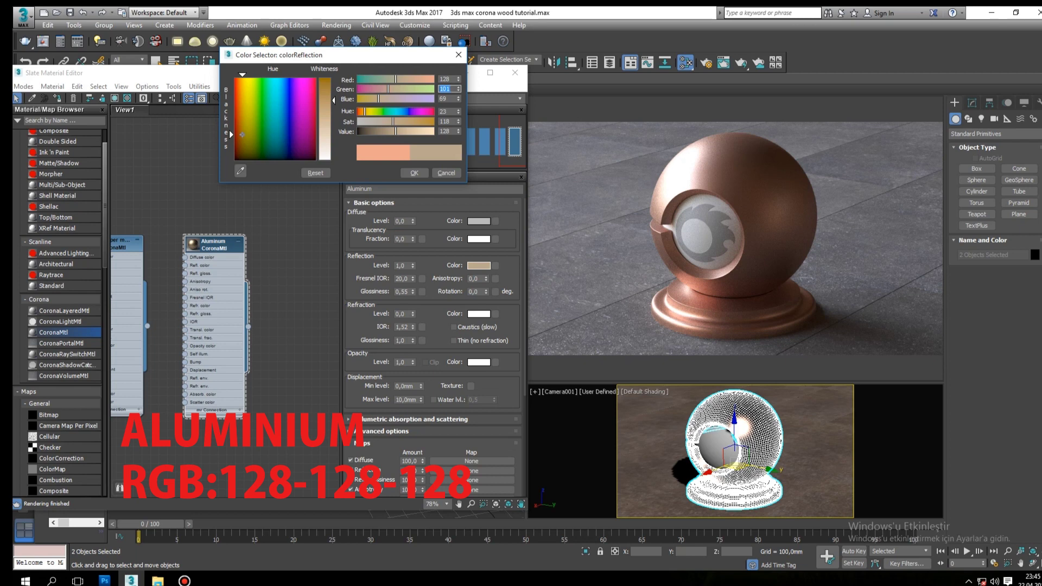
{"action": "double_click", "coordinate": [449, 99]}
{"action": "type", "text": "128"}
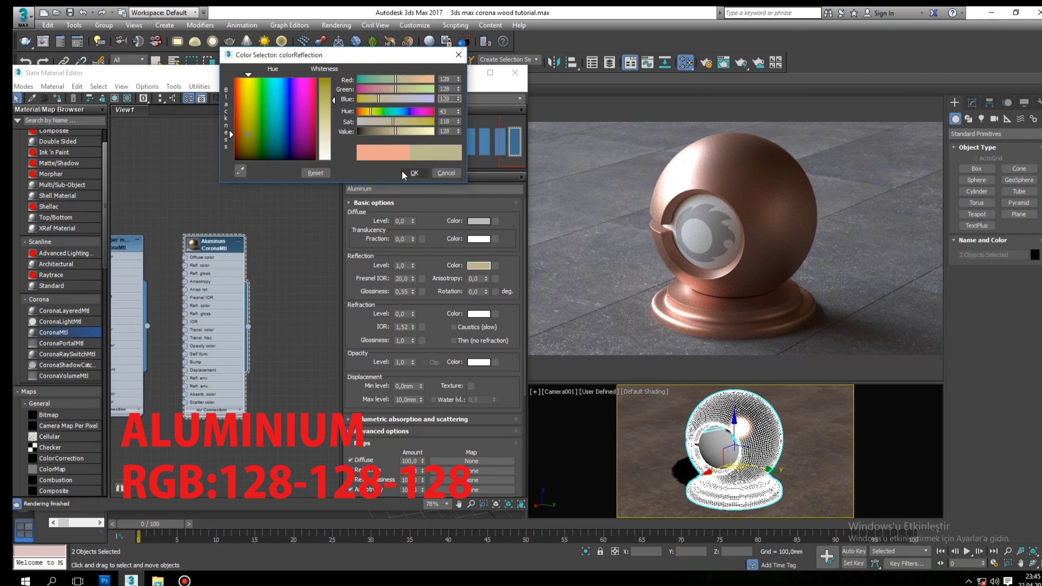
{"action": "left_click", "coordinate": [402, 172]}
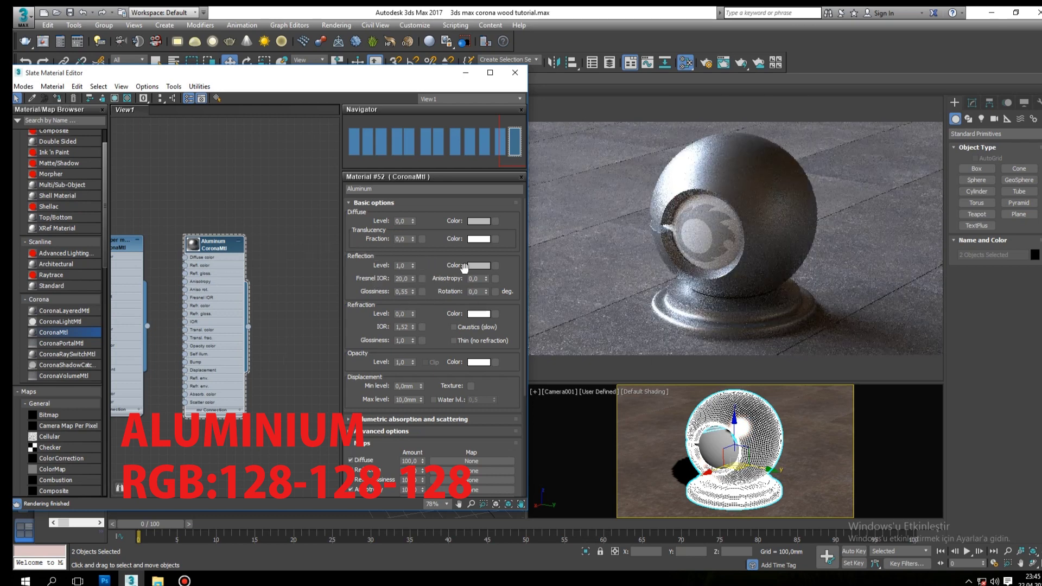
{"action": "double_click", "coordinate": [407, 291]}
{"action": "type", "text": "0,"}
{"action": "type", "text": "5"}
{"action": "key", "text": "Return"}
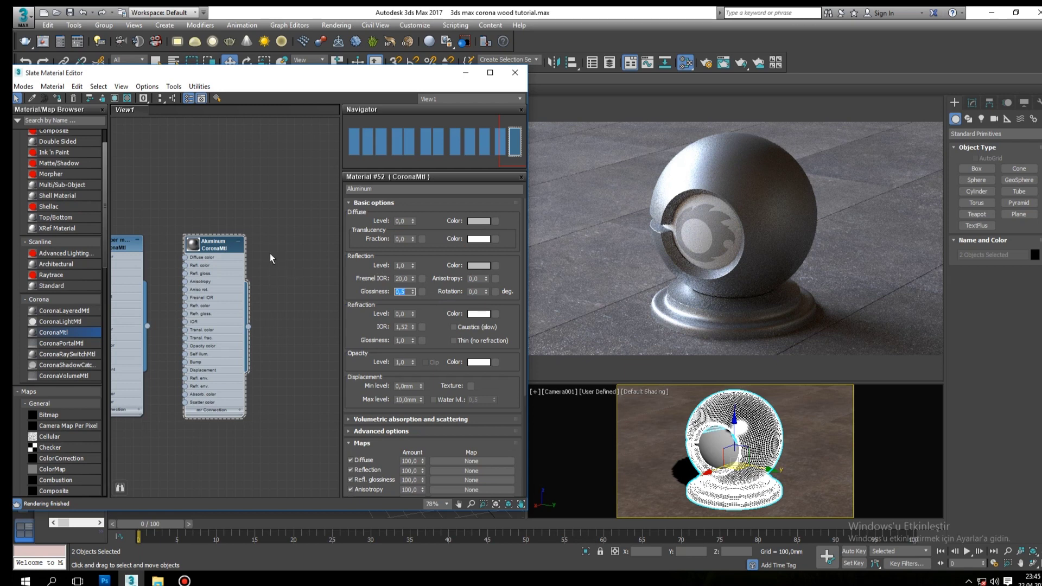
{"action": "middle_click_drag", "start_coordinate": [222, 252], "coordinate": [199, 255]}
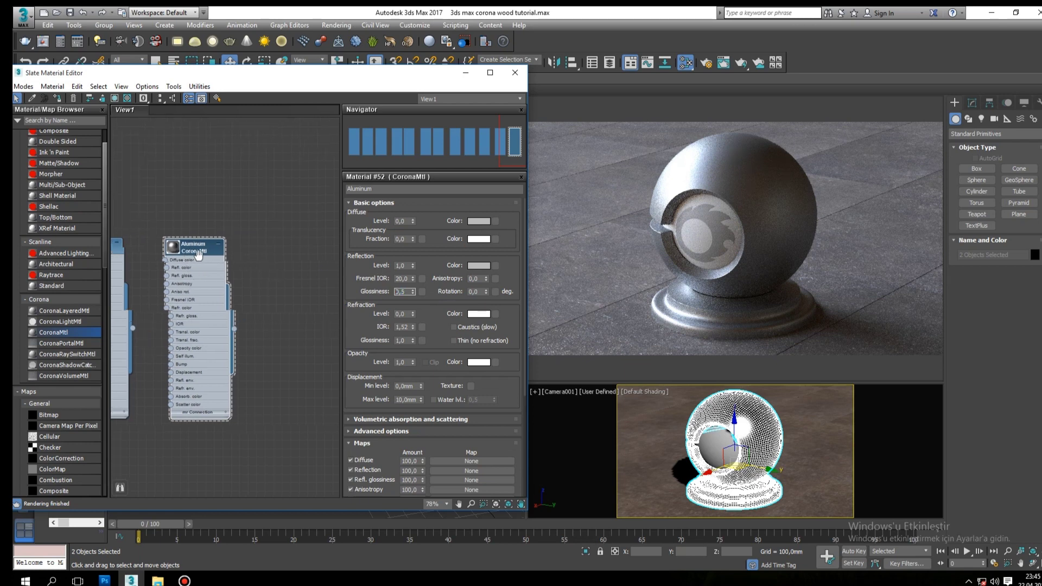
{"action": "left_click_drag", "start_coordinate": [211, 253], "coordinate": [302, 252], "text": "shift"}
Name the Aluminum copy Silver and bring up its reflection colour selector
{"action": "double_click", "coordinate": [302, 250]}
{"action": "type", "text": "Silver"}
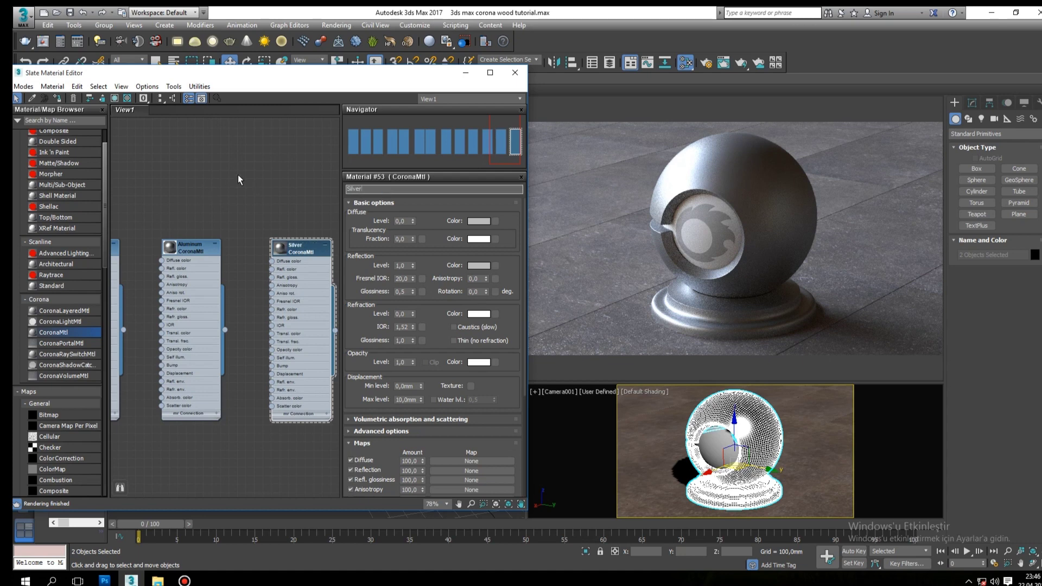
{"action": "left_click", "coordinate": [255, 189]}
{"action": "left_click", "coordinate": [302, 250]}
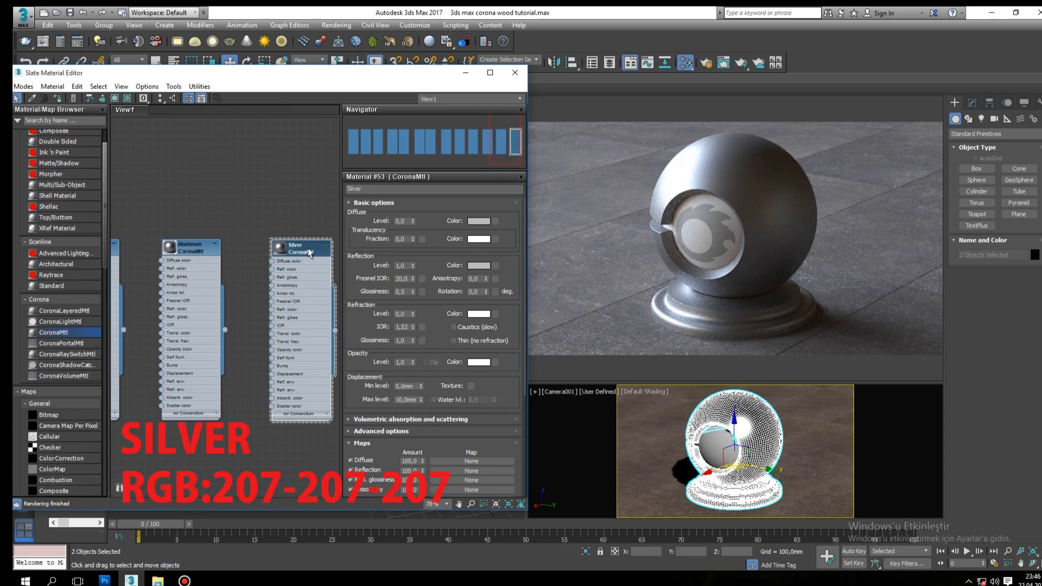
{"action": "left_click", "coordinate": [477, 268]}
Set Silver's reflection to 81-81-81 with glossiness 0,95 and assign it to the ball
{"action": "type", "text": "81"}
{"action": "key", "text": "Tab"}
{"action": "type", "text": "81"}
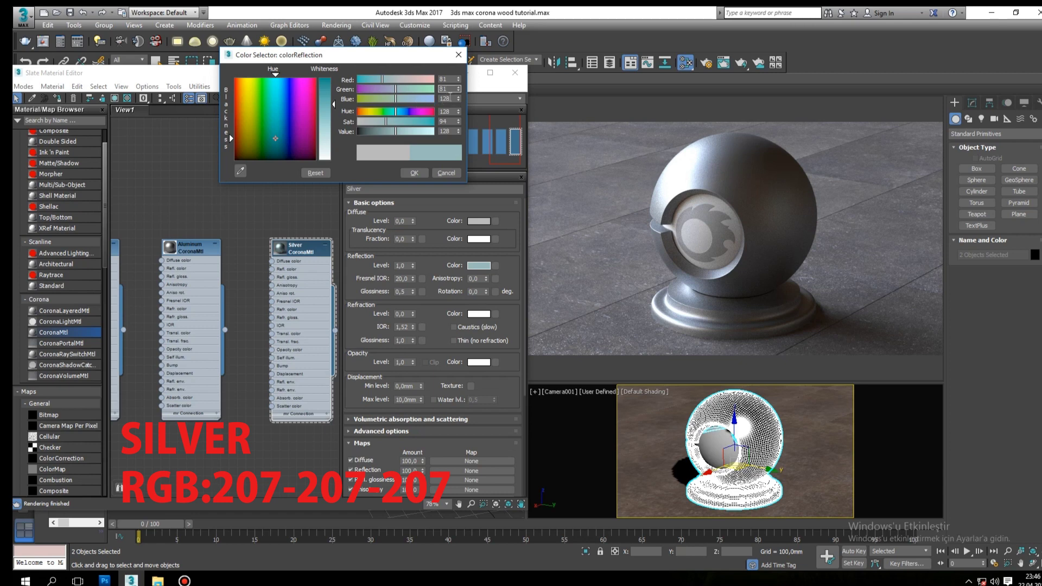
{"action": "key", "text": "Tab"}
{"action": "type", "text": "81"}
{"action": "key", "text": "Return"}
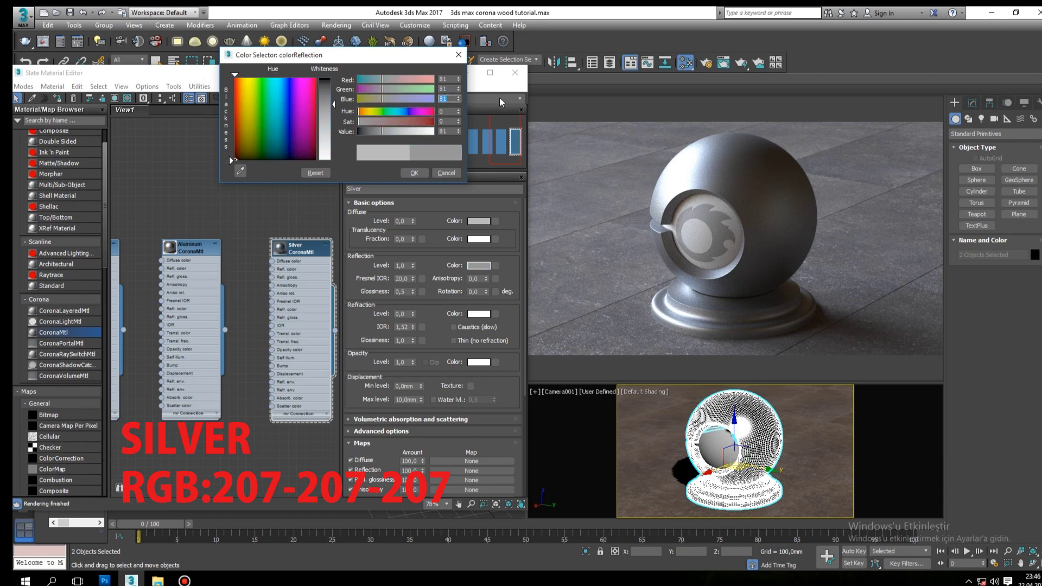
{"action": "left_click", "coordinate": [410, 172]}
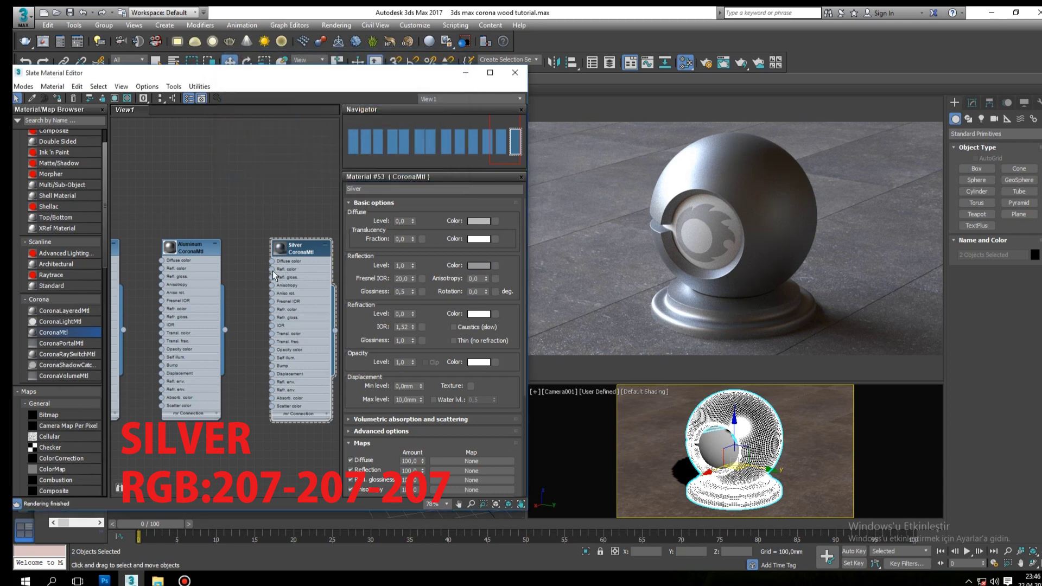
{"action": "double_click", "coordinate": [406, 292]}
{"action": "type", "text": "0,95"}
{"action": "key", "text": "Return"}
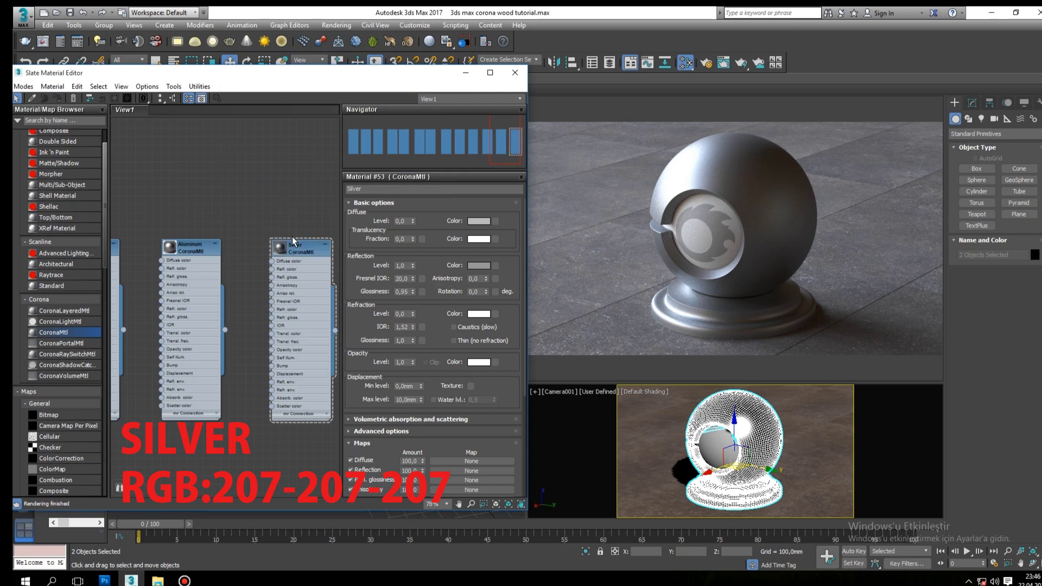
{"action": "left_click", "coordinate": [61, 97]}
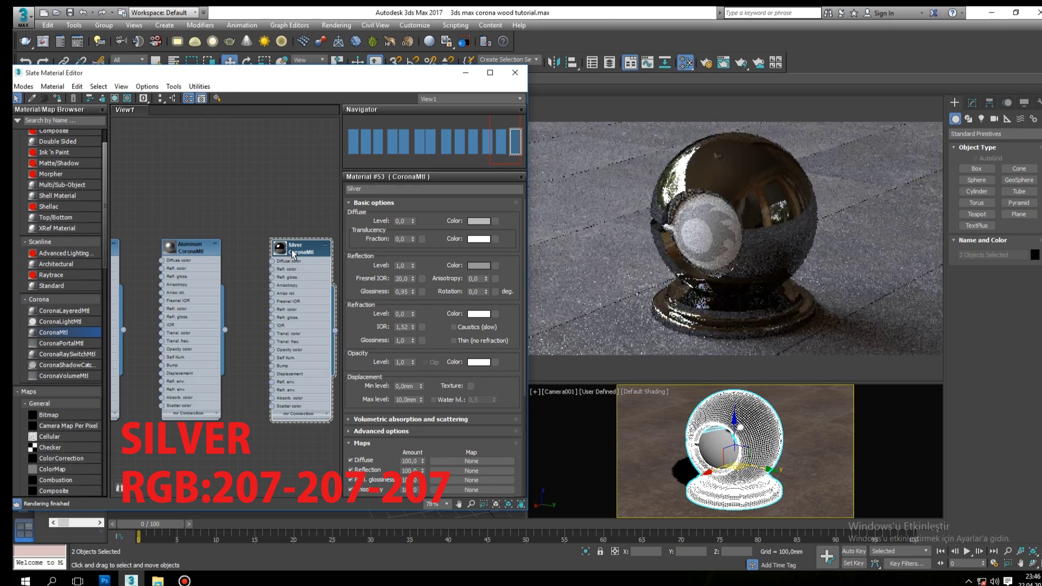
Change Silver's glossiness to 0,7 and brighten its reflection colour to 207 grey
{"action": "left_click", "coordinate": [408, 293]}
{"action": "type", "text": "7"}
{"action": "key", "text": "Return"}
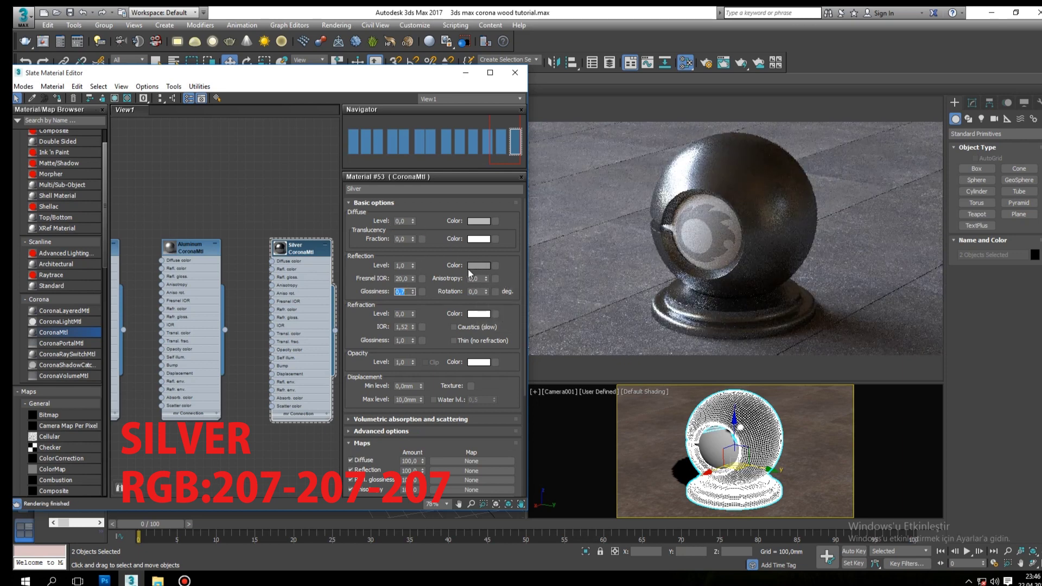
{"action": "left_click", "coordinate": [484, 266]}
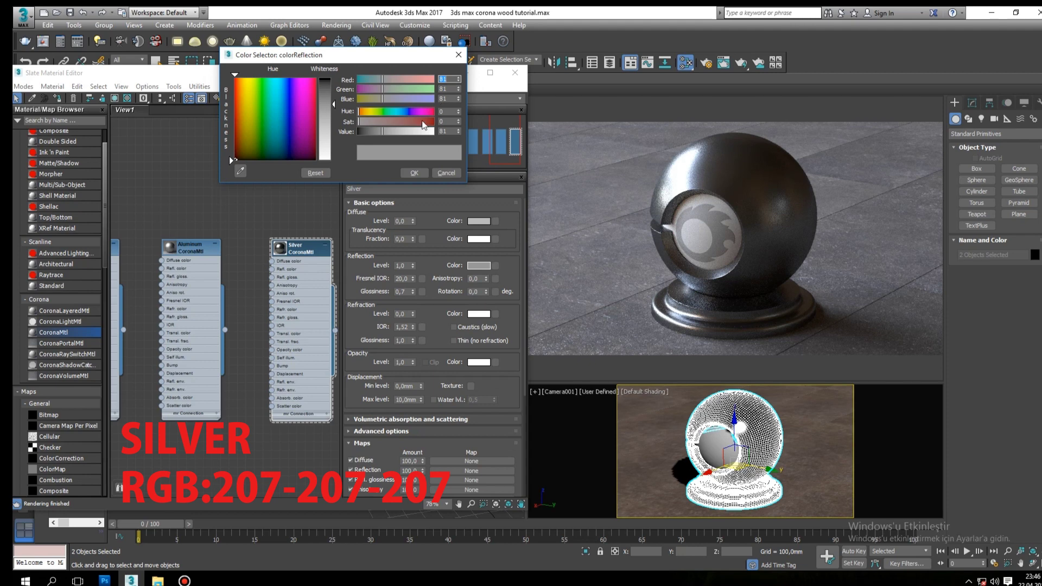
{"action": "left_click", "coordinate": [410, 132]}
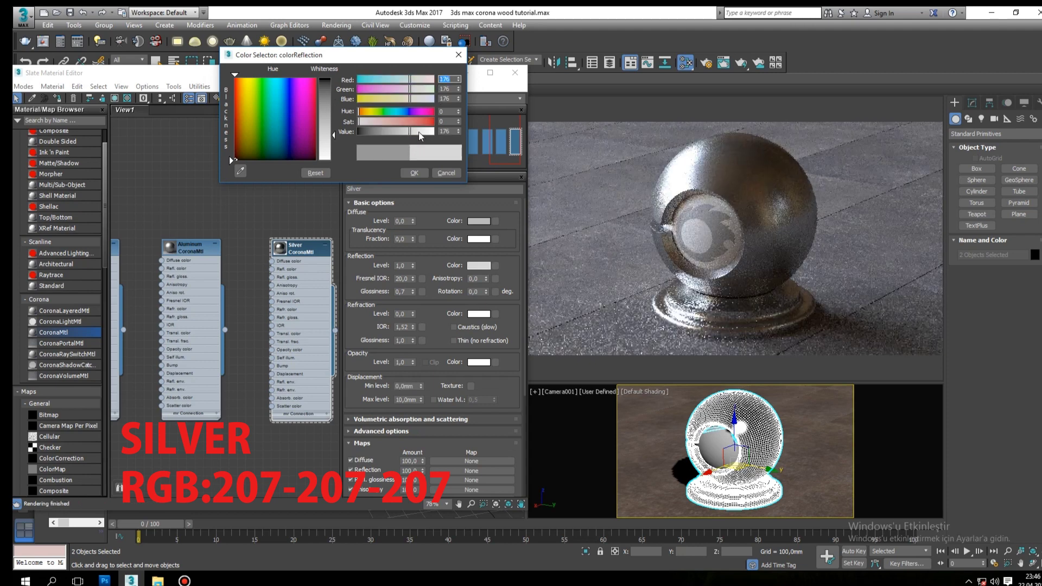
{"action": "left_click", "coordinate": [419, 132]}
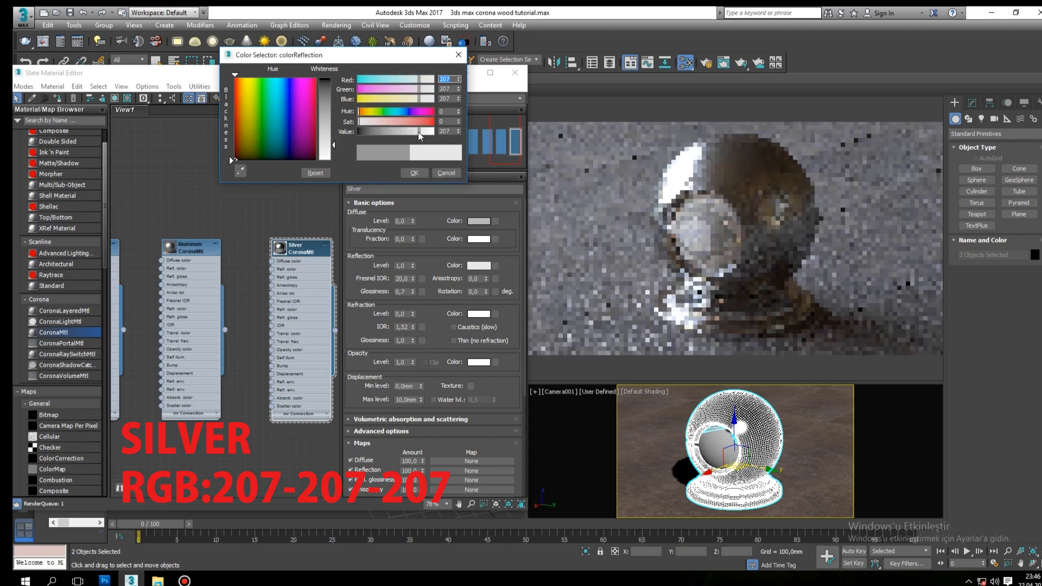
{"action": "left_click", "coordinate": [414, 173]}
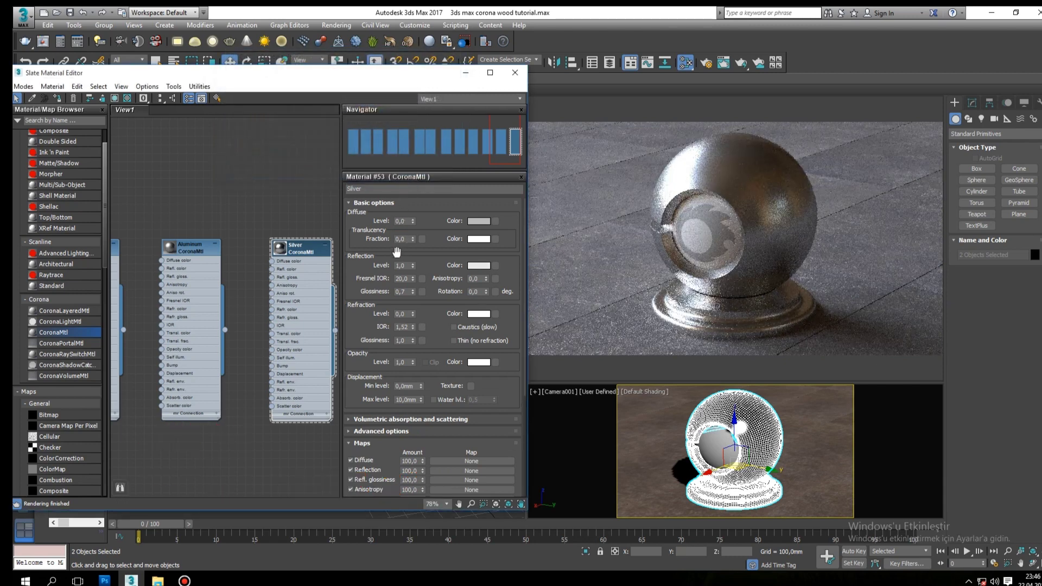
Try Silver's reflection glossiness at 1,0 and 0, then settle back on 1,0
{"action": "double_click", "coordinate": [406, 292]}
{"action": "type", "text": "1"}
{"action": "key", "text": "Return"}
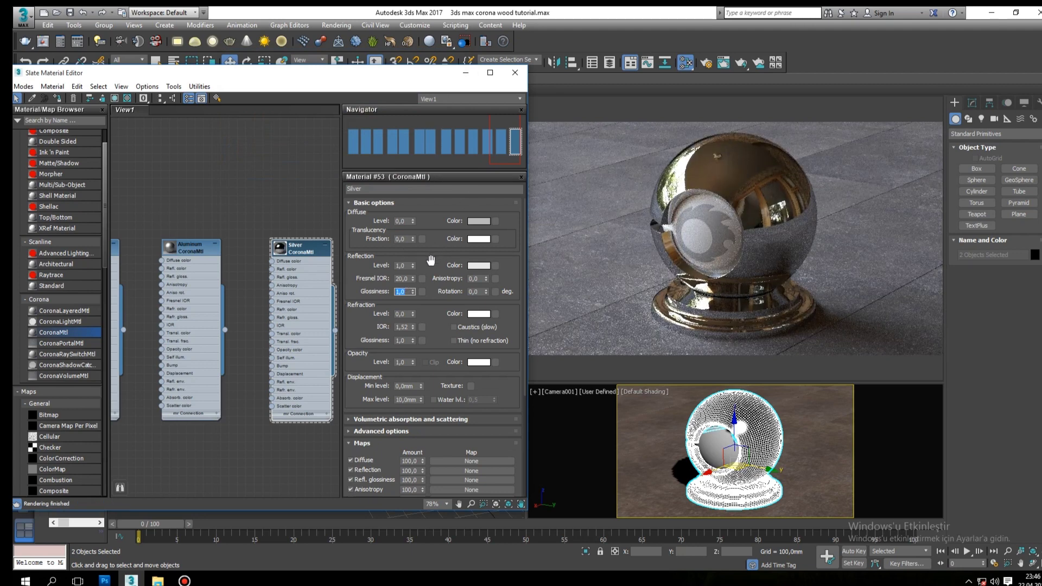
{"action": "type", "text": "0"}
{"action": "key", "text": "Return"}
{"action": "middle_click_drag", "start_coordinate": [262, 242], "coordinate": [176, 235]}
{"action": "scroll", "coordinate": [176, 235], "scroll_direction": "down", "scroll_amount": 1}
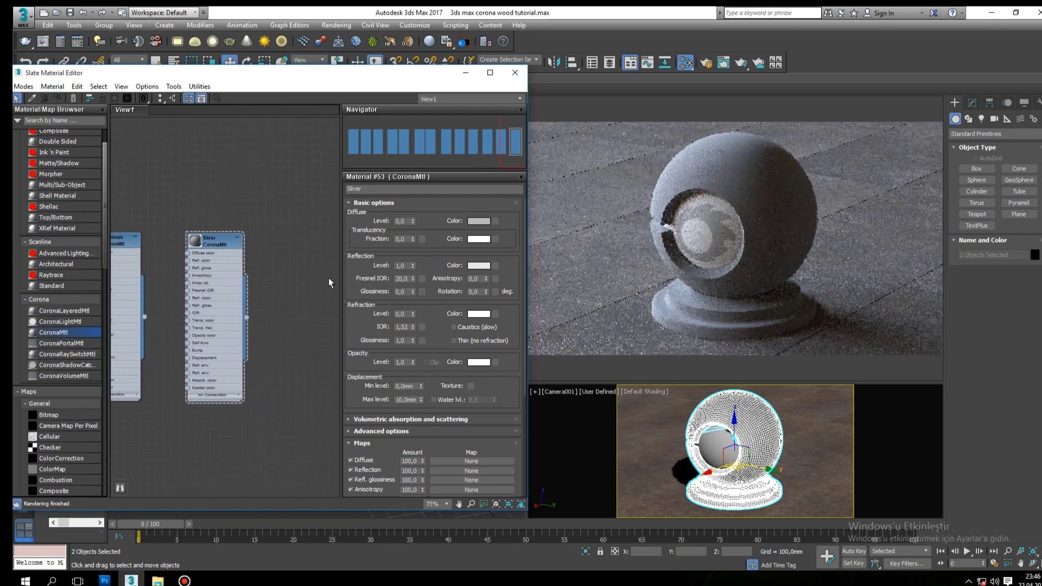
{"action": "double_click", "coordinate": [405, 294]}
{"action": "key", "text": "Return"}
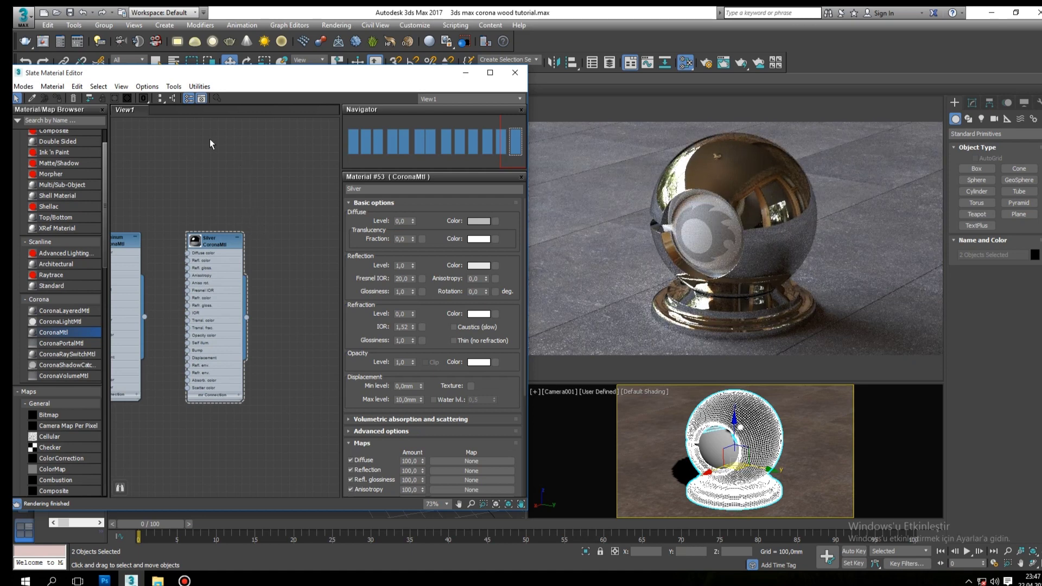
{"action": "scroll", "coordinate": [224, 275], "scroll_direction": "up", "scroll_amount": 2}
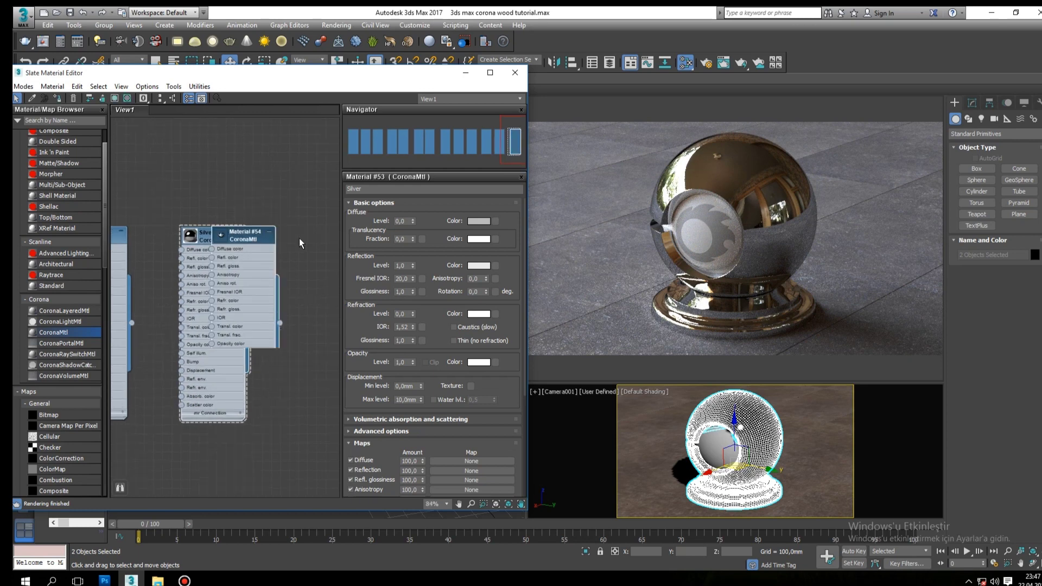
Clone Silver as Material #54, rename it Darg Grey, and bring up its reflection colour
{"action": "left_click_drag", "start_coordinate": [214, 239], "coordinate": [326, 239], "text": "shift"}
{"action": "middle_click_drag", "start_coordinate": [326, 238], "coordinate": [201, 236]}
{"action": "left_click_drag", "start_coordinate": [201, 237], "coordinate": [227, 237]}
{"action": "double_click", "coordinate": [228, 237]}
{"action": "left_click", "coordinate": [390, 190]}
{"action": "type", "text": "DAr"}
{"action": "key", "text": "BackSpace"}
{"action": "key", "text": "BackSpace"}
{"action": "type", "text": "arg Grey"}
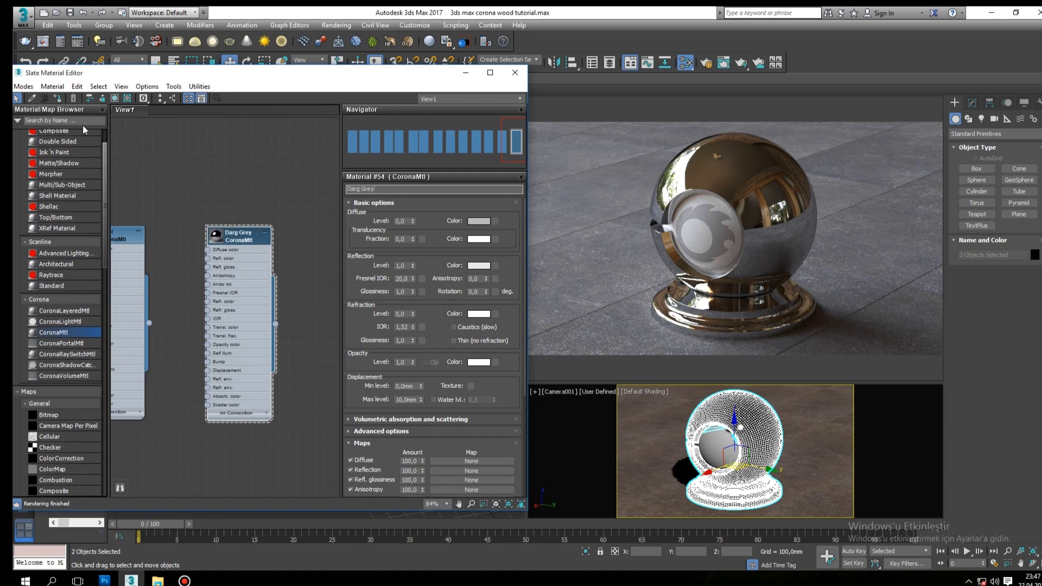
{"action": "key", "text": "Return"}
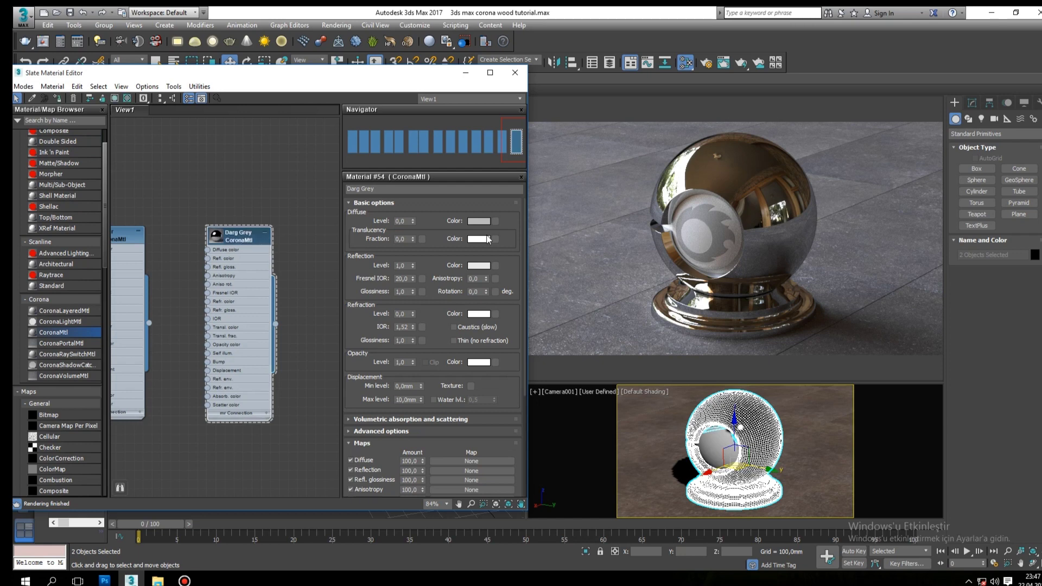
{"action": "left_click", "coordinate": [479, 266]}
{"action": "type", "text": "50"}
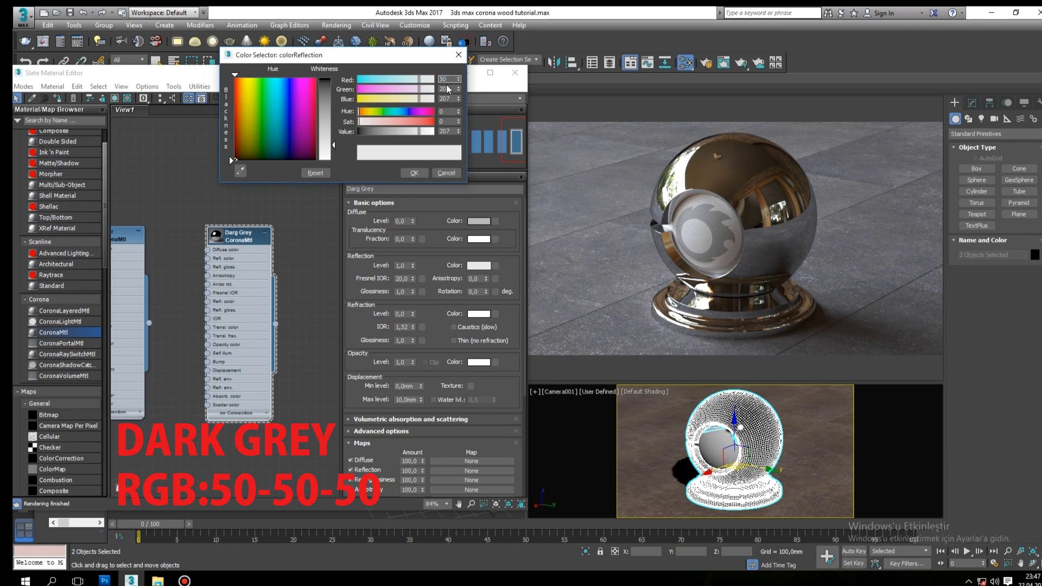
Set Darg Grey's reflection colour to 50-50-50 and its glossiness to 0,6
{"action": "left_click", "coordinate": [449, 89]}
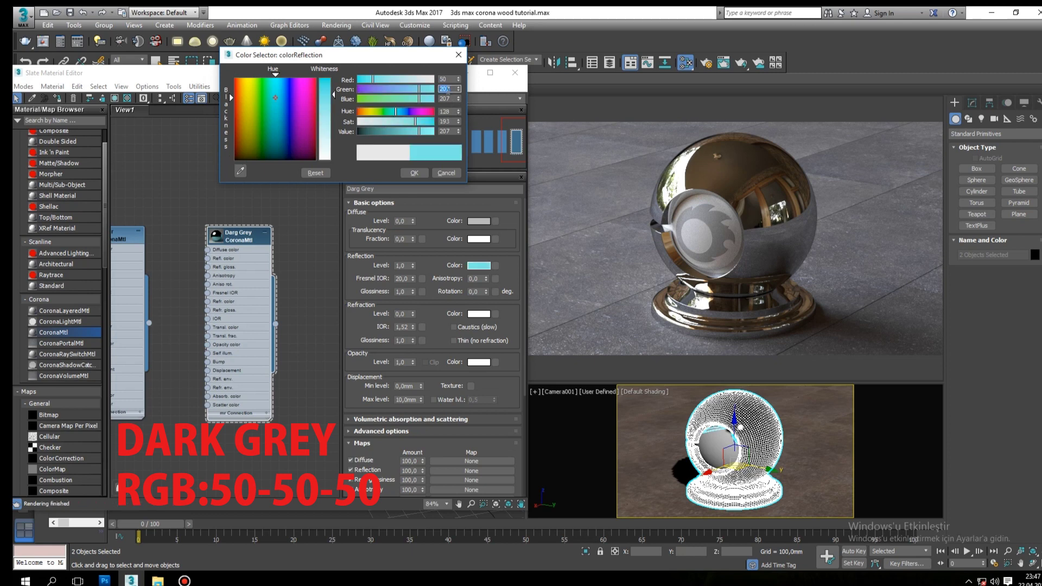
{"action": "type", "text": "50"}
{"action": "left_click", "coordinate": [446, 98]}
{"action": "type", "text": "50"}
{"action": "key", "text": "Return"}
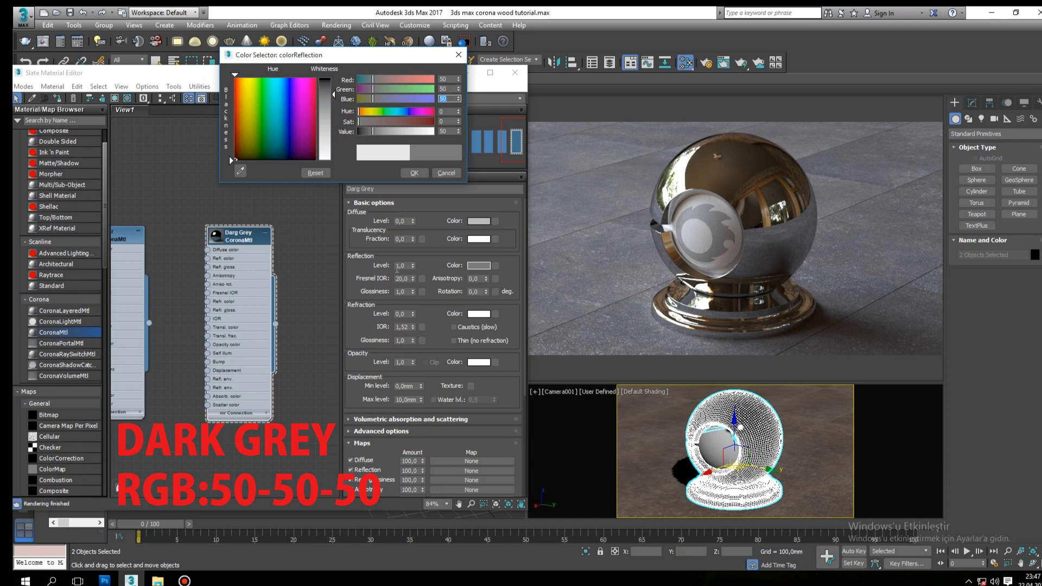
{"action": "left_click", "coordinate": [414, 172]}
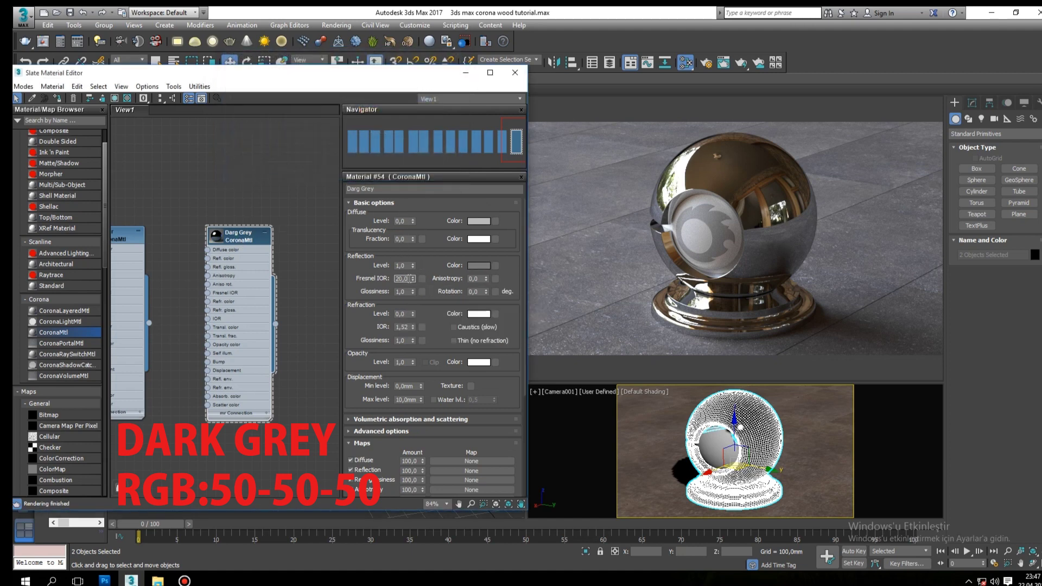
{"action": "double_click", "coordinate": [404, 291]}
{"action": "type", "text": "0,6"}
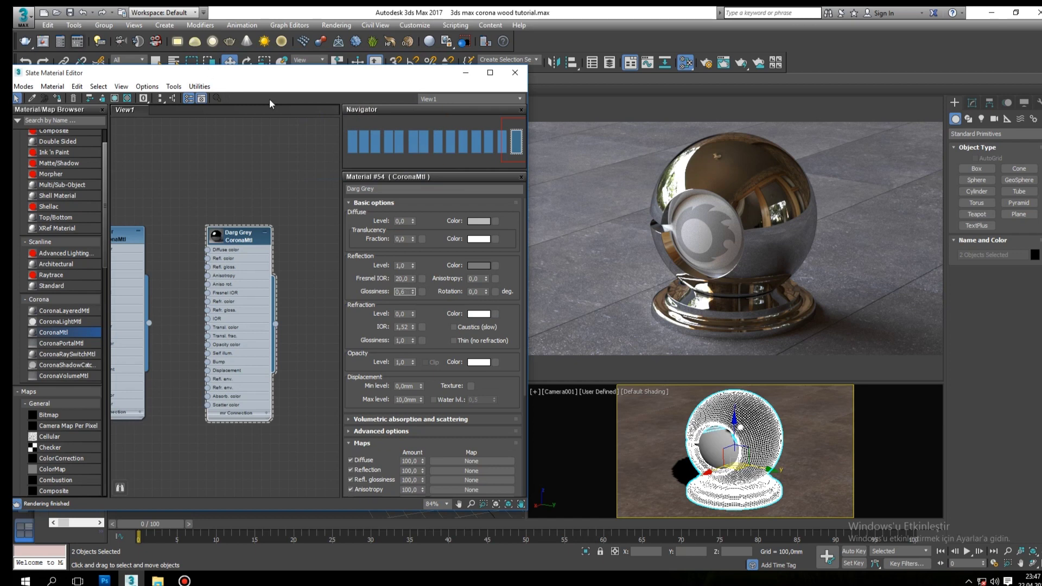
{"action": "key", "text": "Return"}
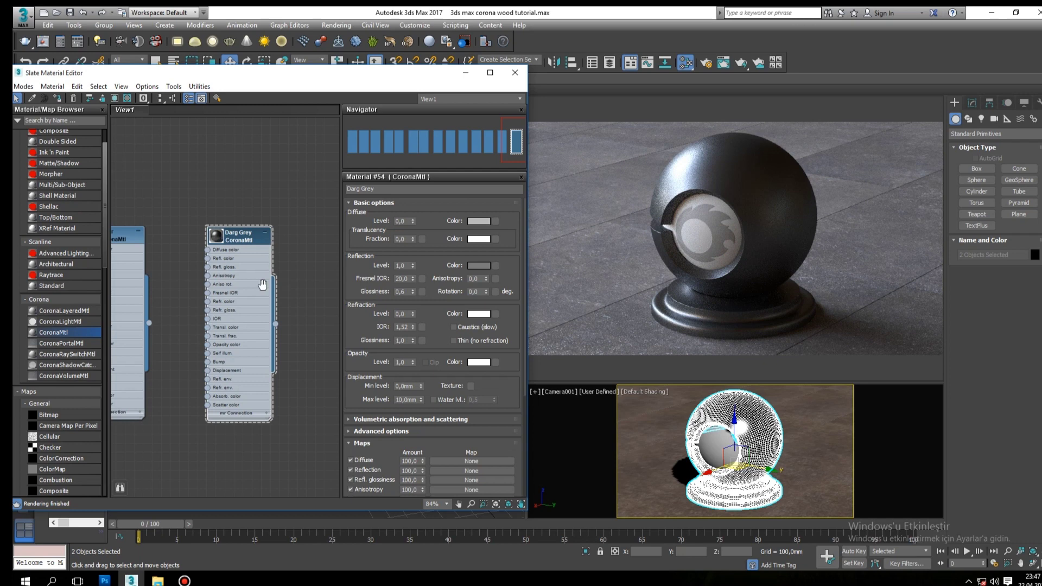
{"action": "scroll", "coordinate": [199, 260], "scroll_direction": "down", "scroll_amount": 2}
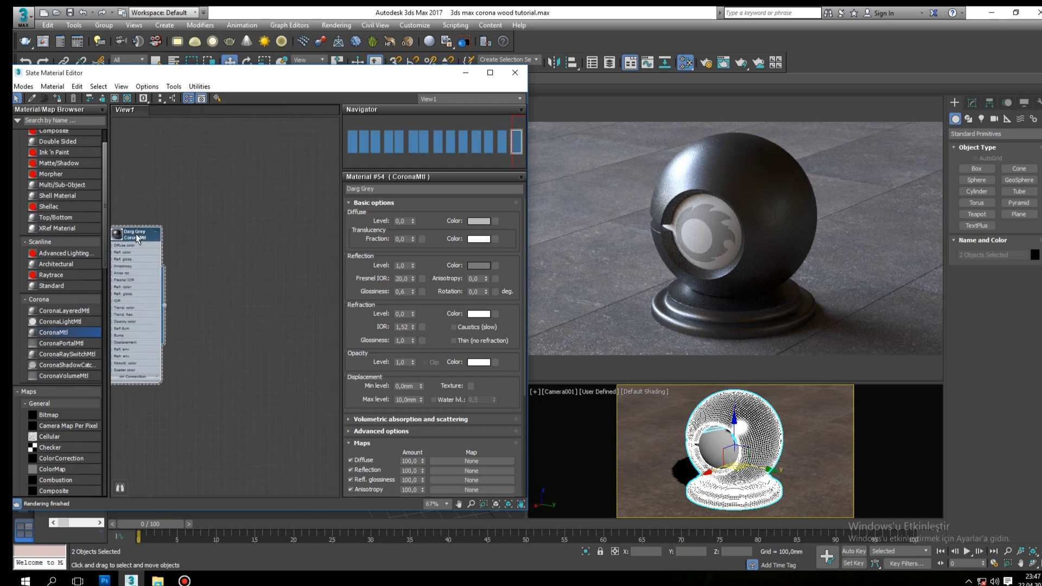
Correct the material name to Dark Grey and clone its node
{"action": "double_click", "coordinate": [362, 191]}
{"action": "type", "text": "Dark"}
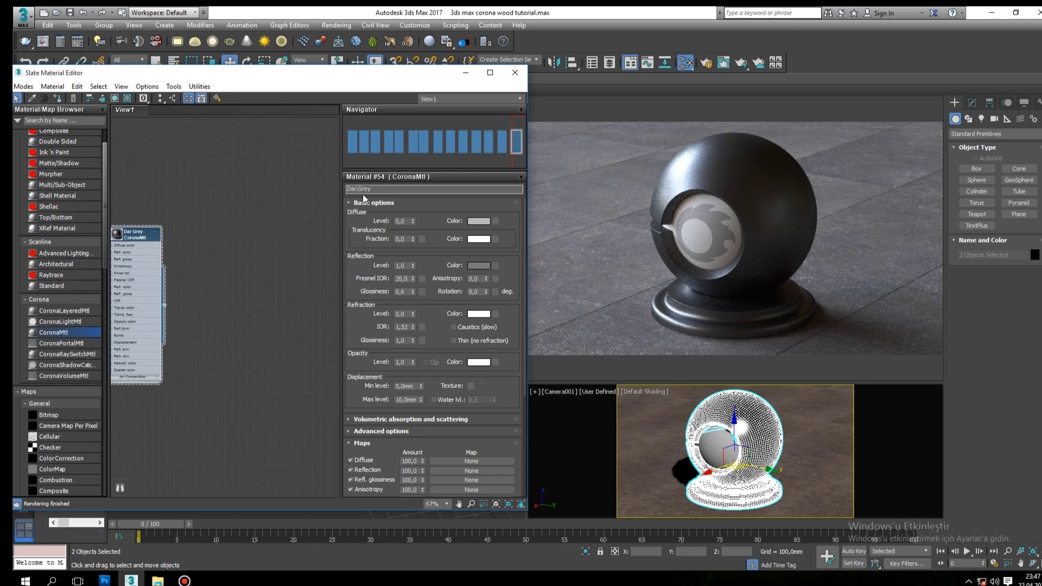
{"action": "left_click", "coordinate": [242, 236]}
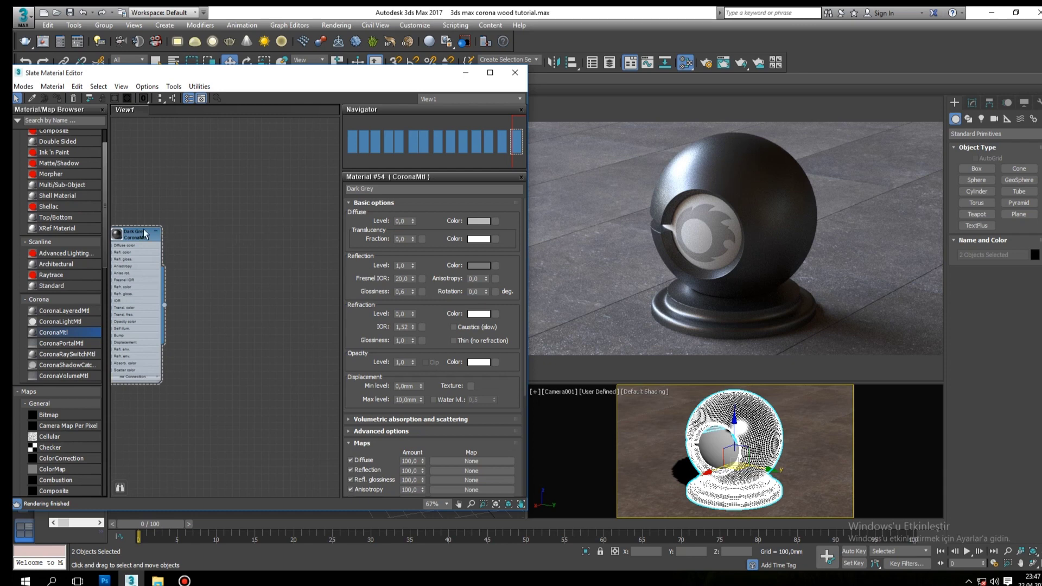
{"action": "left_click_drag", "start_coordinate": [138, 232], "coordinate": [254, 232], "text": "shift"}
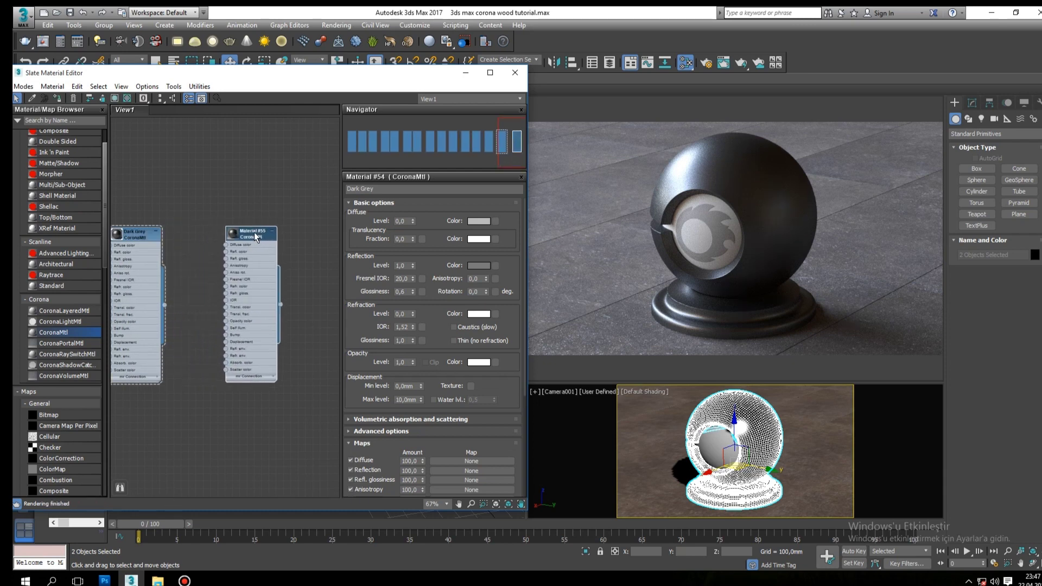
Rename the Material #55 copy Dark Grey strach and pull a map from its reflection glossiness input
{"action": "scroll", "coordinate": [229, 249], "scroll_direction": "up", "scroll_amount": 1}
{"action": "scroll", "coordinate": [263, 229], "scroll_direction": "up", "scroll_amount": 2}
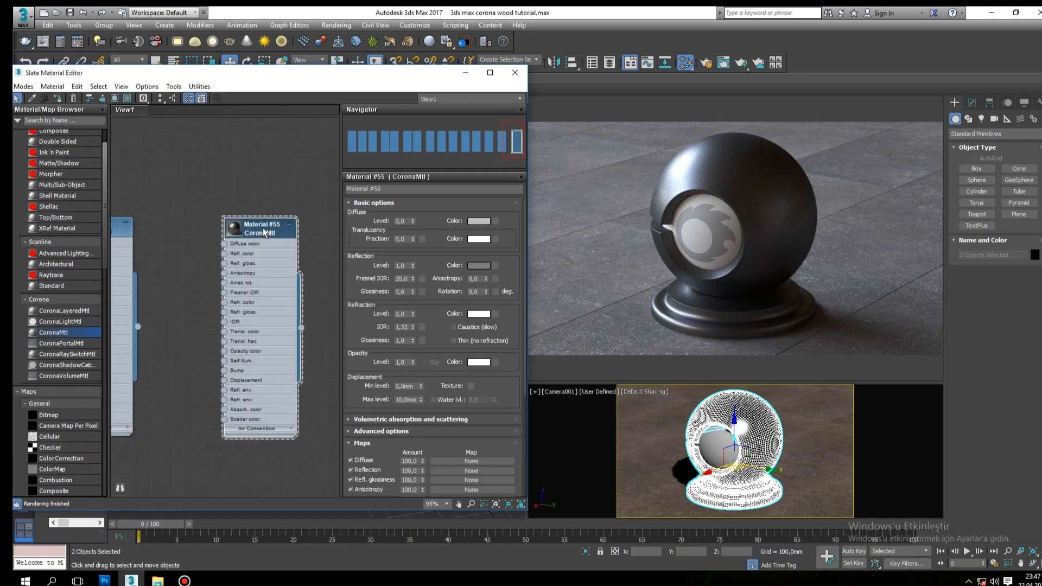
{"action": "scroll", "coordinate": [263, 232], "scroll_direction": "up", "scroll_amount": 2}
{"action": "scroll", "coordinate": [249, 227], "scroll_direction": "down", "scroll_amount": 1}
{"action": "scroll", "coordinate": [228, 223], "scroll_direction": "down", "scroll_amount": 1}
{"action": "left_click_drag", "start_coordinate": [229, 223], "coordinate": [291, 223]}
{"action": "scroll", "coordinate": [249, 206], "scroll_direction": "down", "scroll_amount": 1}
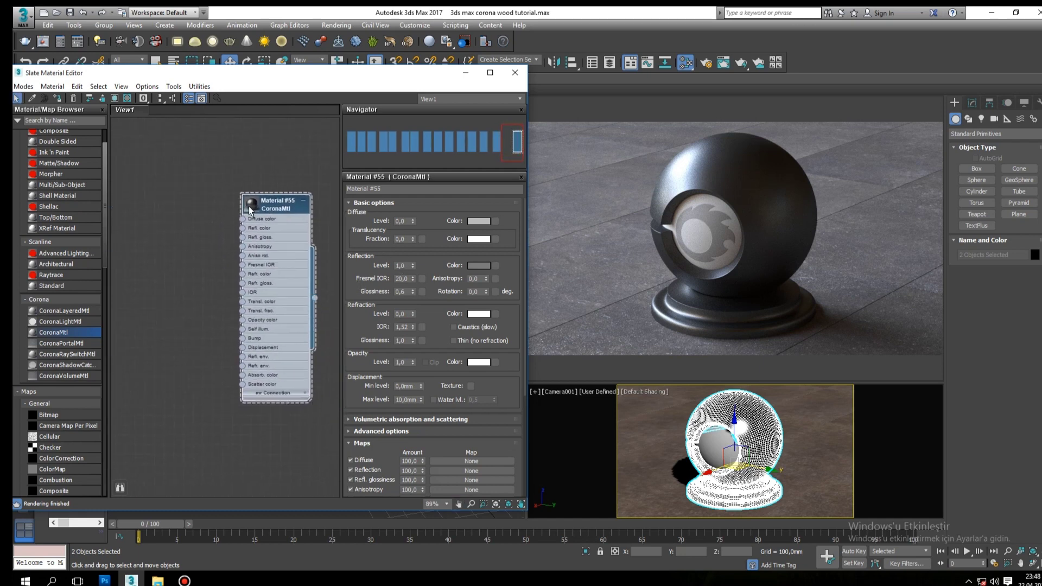
{"action": "scroll", "coordinate": [290, 189], "scroll_direction": "up", "scroll_amount": 1}
{"action": "left_click", "coordinate": [399, 190]}
{"action": "type", "text": "DAr"}
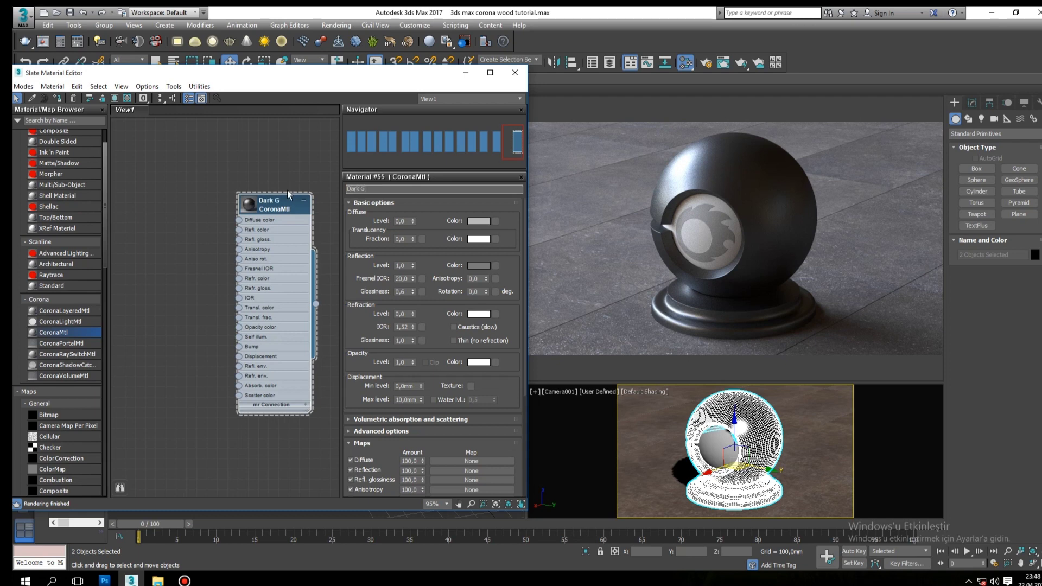
{"action": "type", "text": "strach"}
{"action": "key", "text": "Return"}
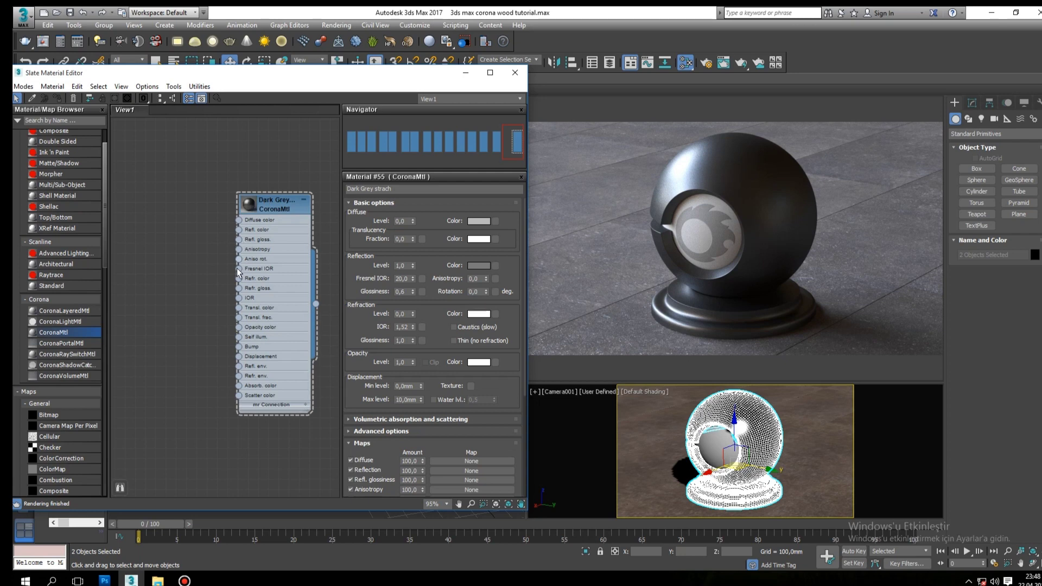
{"action": "left_click_drag", "start_coordinate": [193, 273], "coordinate": [182, 278]}
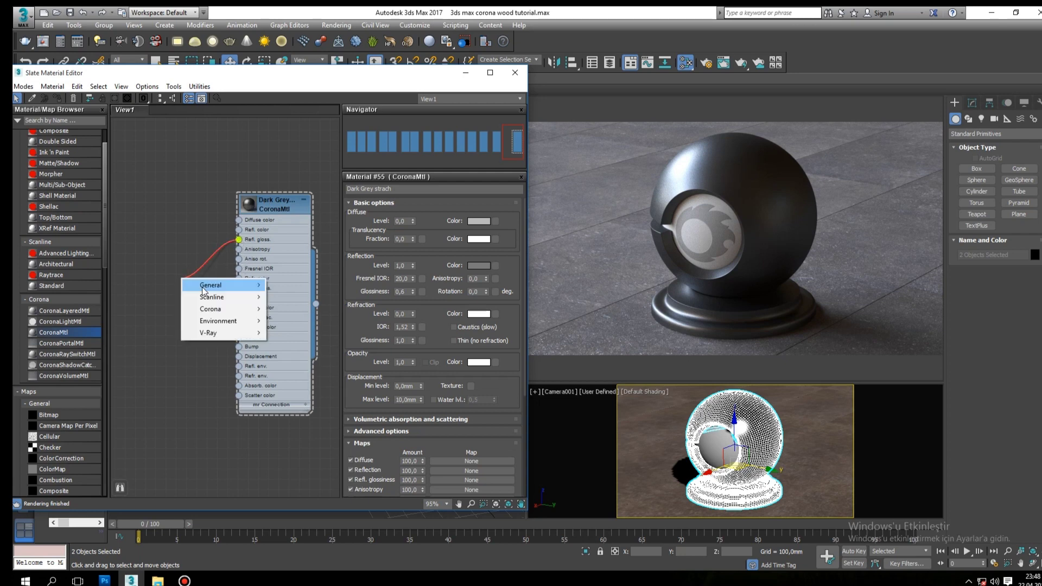
Wire an iron-specular-2 Bitmap into the reflection glossiness and display the Map #97 settings
{"action": "left_click", "coordinate": [312, 173]}
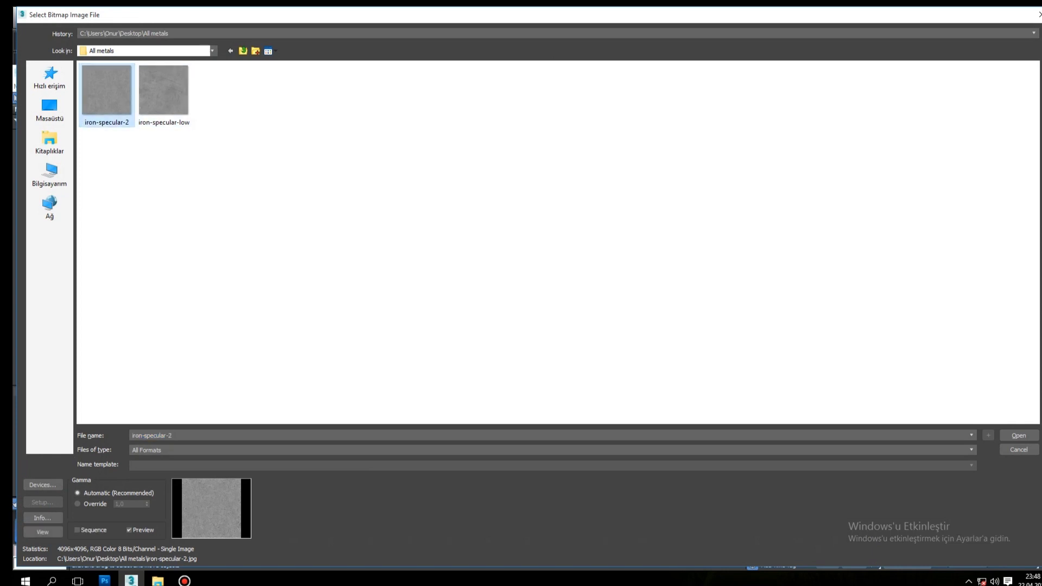
{"action": "left_click", "coordinate": [1012, 438]}
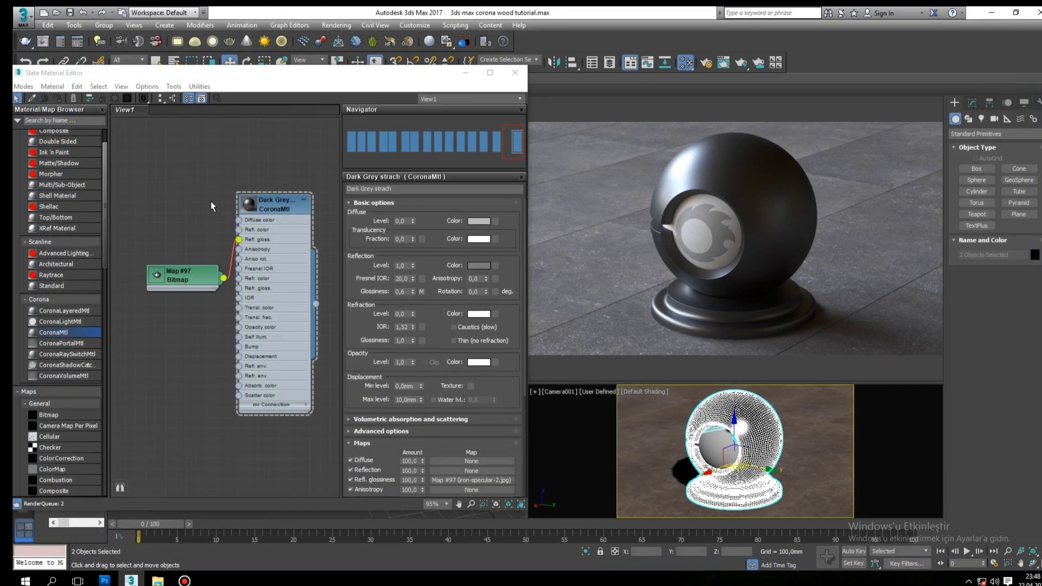
{"action": "double_click", "coordinate": [185, 281]}
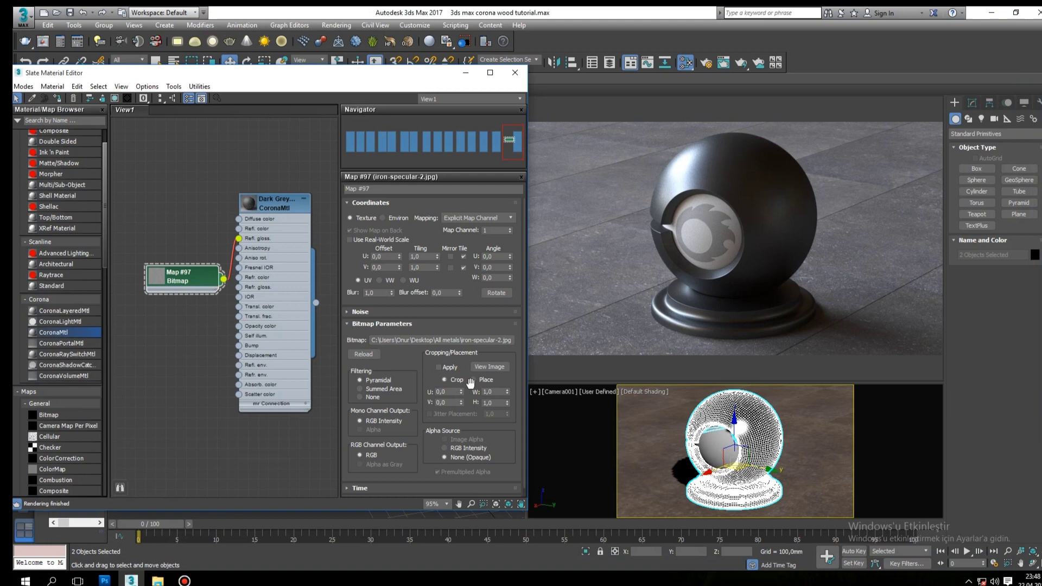
{"action": "double_click", "coordinate": [259, 211]}
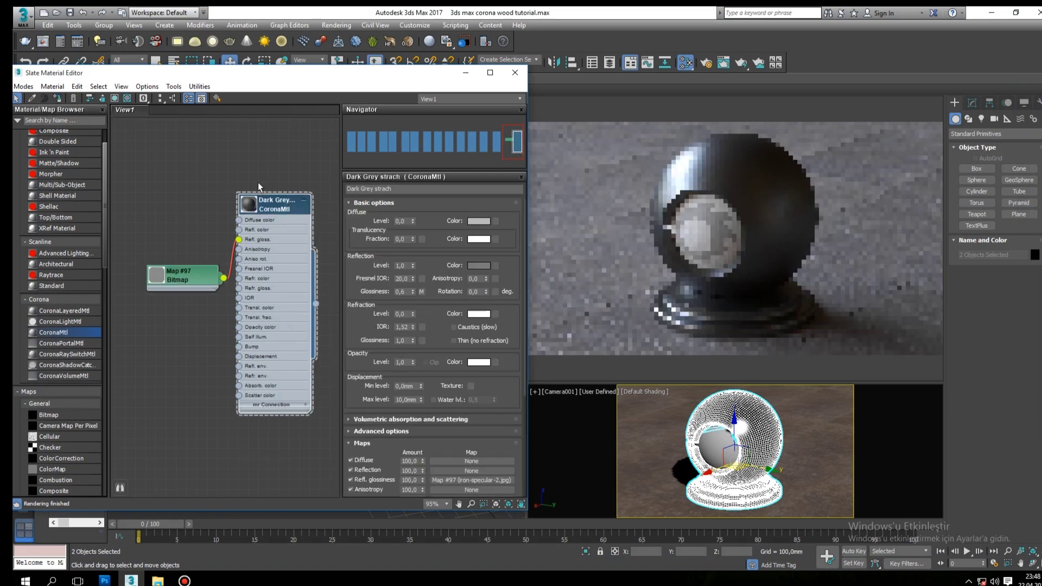
{"action": "double_click", "coordinate": [197, 272]}
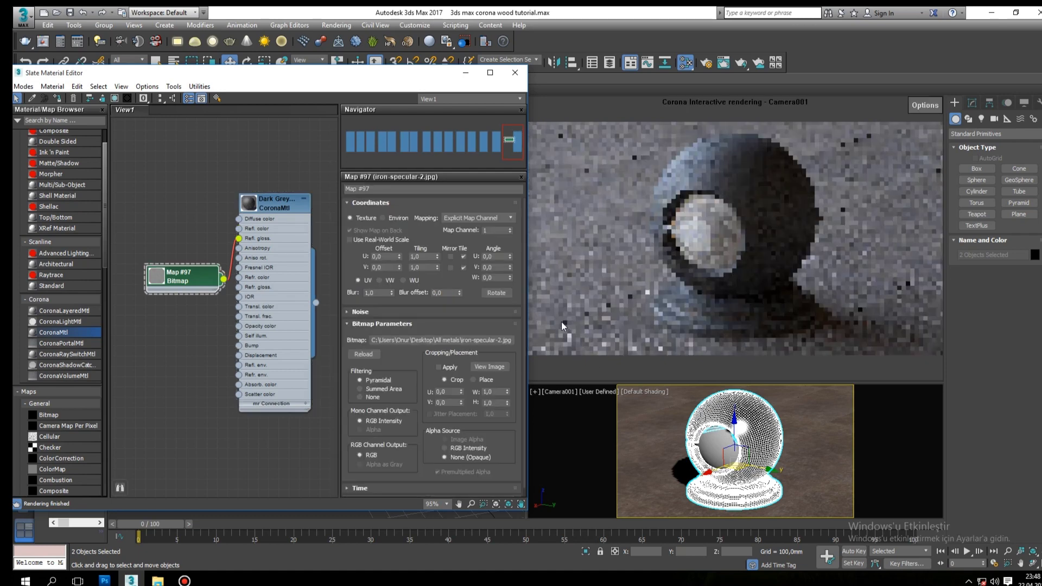
{"action": "scroll", "coordinate": [523, 293], "scroll_direction": "down", "scroll_amount": 2}
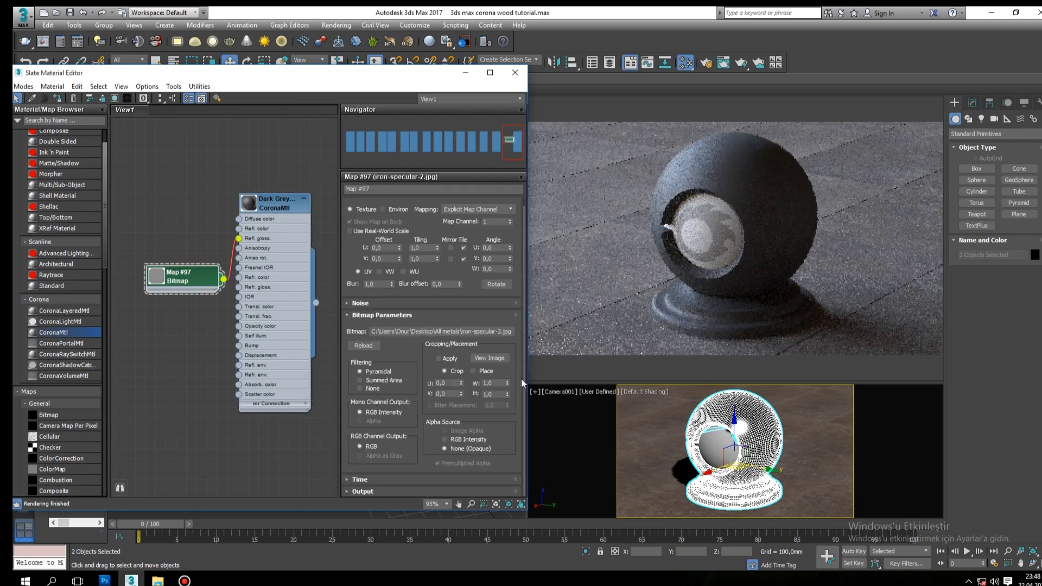
Enable the bitmap's Color Map and reshape its curve with a Bezier-Corner end point
{"action": "left_click", "coordinate": [395, 491]}
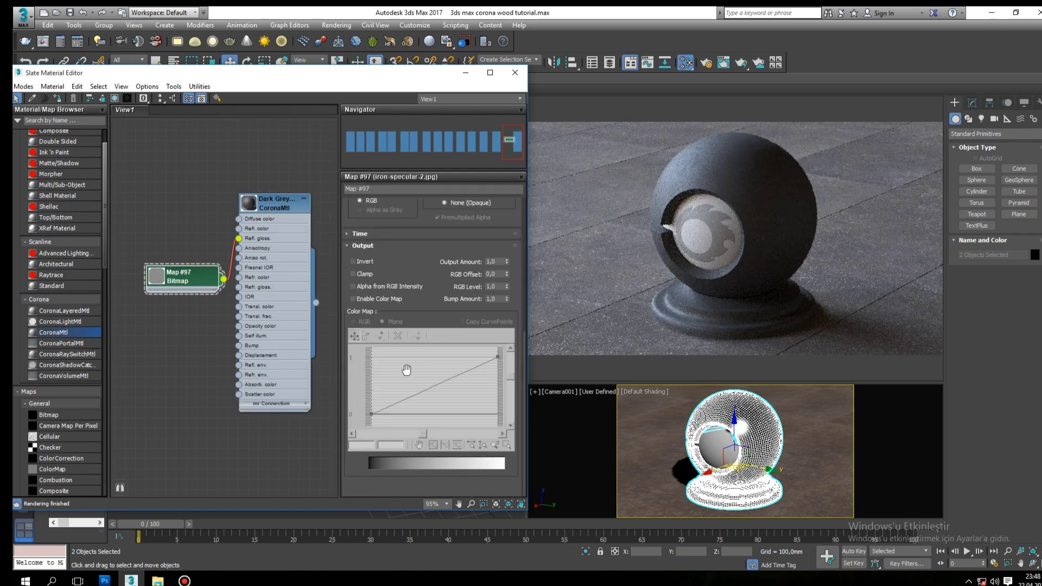
{"action": "left_click", "coordinate": [389, 302]}
{"action": "right_click", "coordinate": [496, 357]}
{"action": "left_click", "coordinate": [532, 385]}
{"action": "left_click_drag", "start_coordinate": [463, 369], "coordinate": [425, 346]}
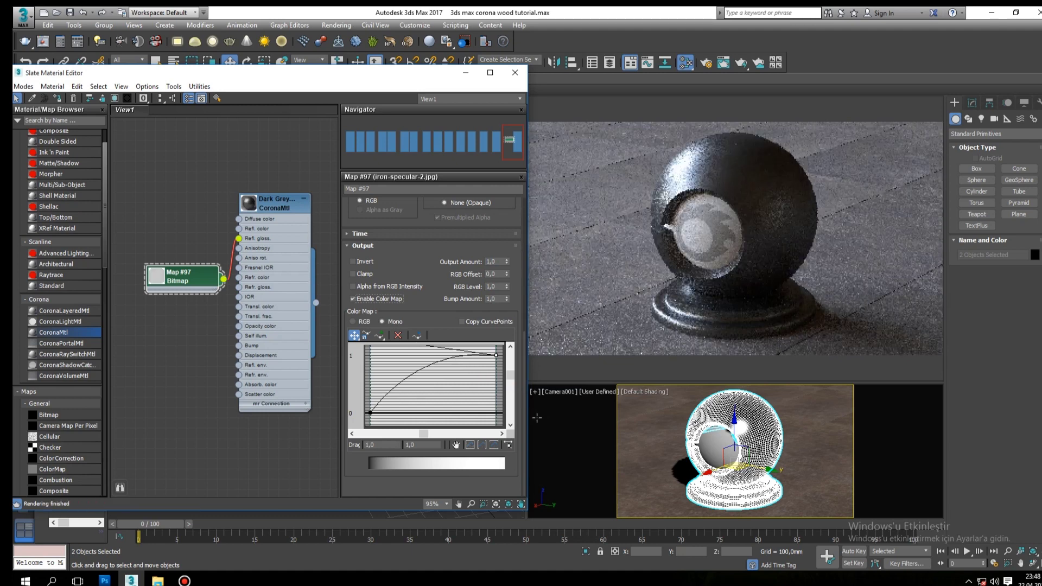
{"action": "left_click_drag", "start_coordinate": [510, 377], "coordinate": [510, 362]}
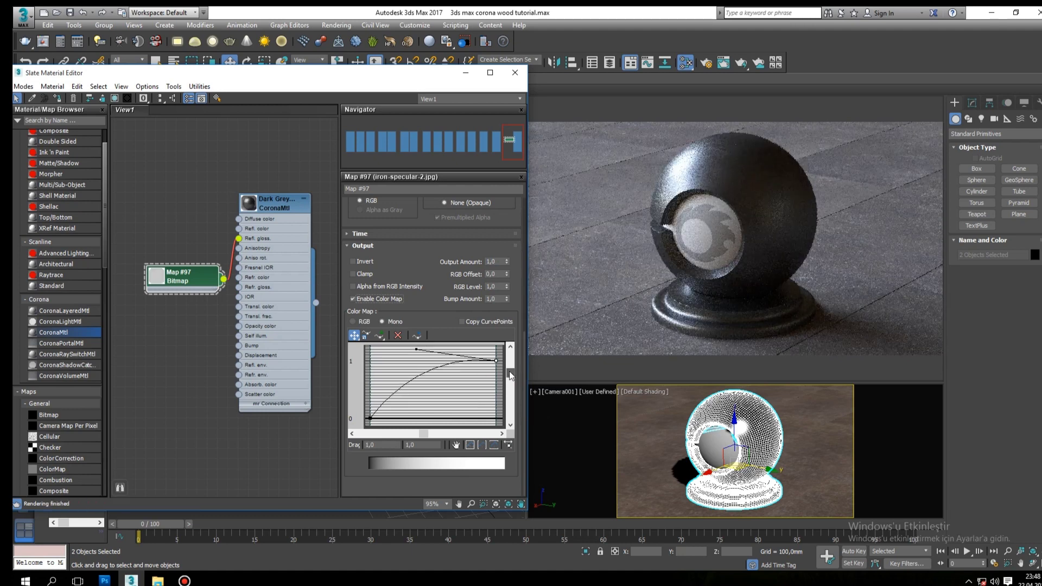
{"action": "left_click_drag", "start_coordinate": [416, 378], "coordinate": [416, 358]}
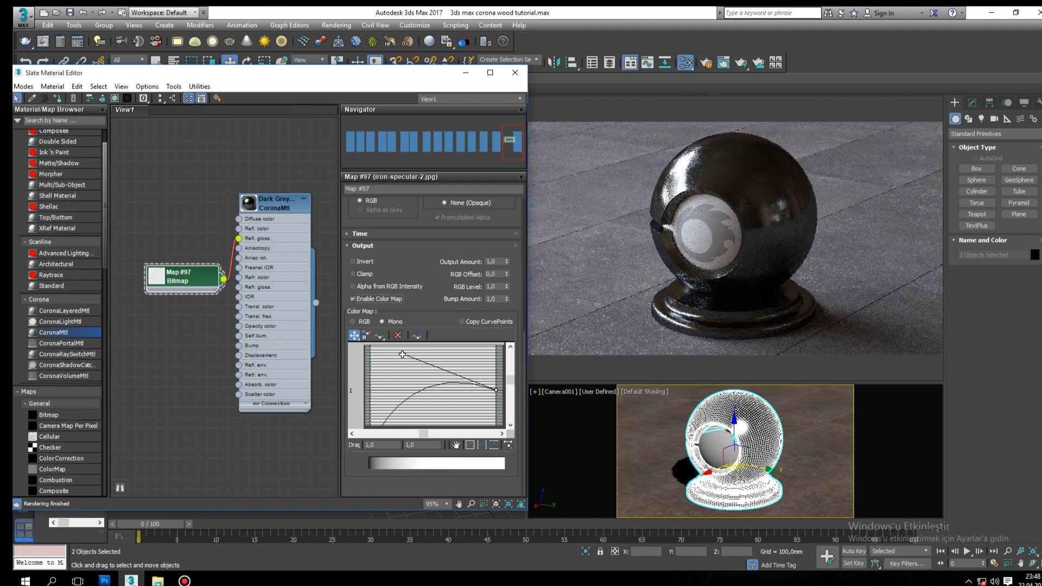
{"action": "left_click_drag", "start_coordinate": [404, 355], "coordinate": [405, 376]}
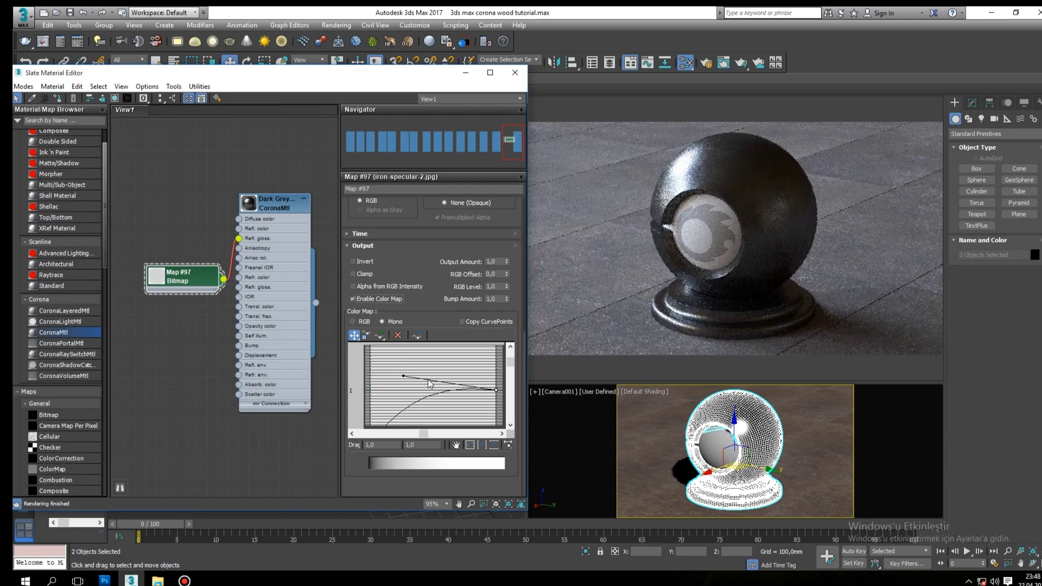
{"action": "left_click_drag", "start_coordinate": [403, 375], "coordinate": [413, 375]}
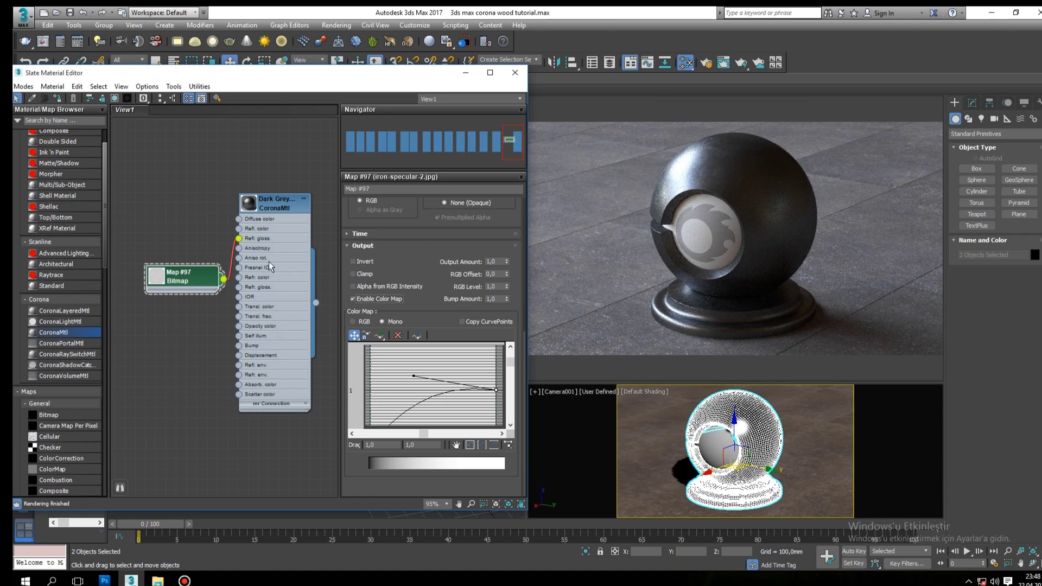
{"action": "scroll", "coordinate": [259, 259], "scroll_direction": "down", "scroll_amount": 2}
Move the Map #98 bitmap node toward the material row in the Slate view
{"action": "mouse_move", "coordinate": [259, 260]}
{"action": "middle_mouse_down"}
{"action": "mouse_move", "coordinate": [188, 258]}
{"action": "mouse_move", "coordinate": [230, 264]}
{"action": "middle_mouse_up"}
{"action": "scroll", "coordinate": [188, 258], "scroll_direction": "down", "scroll_amount": 1}
{"action": "scroll", "coordinate": [234, 266], "scroll_direction": "up", "scroll_amount": 1}
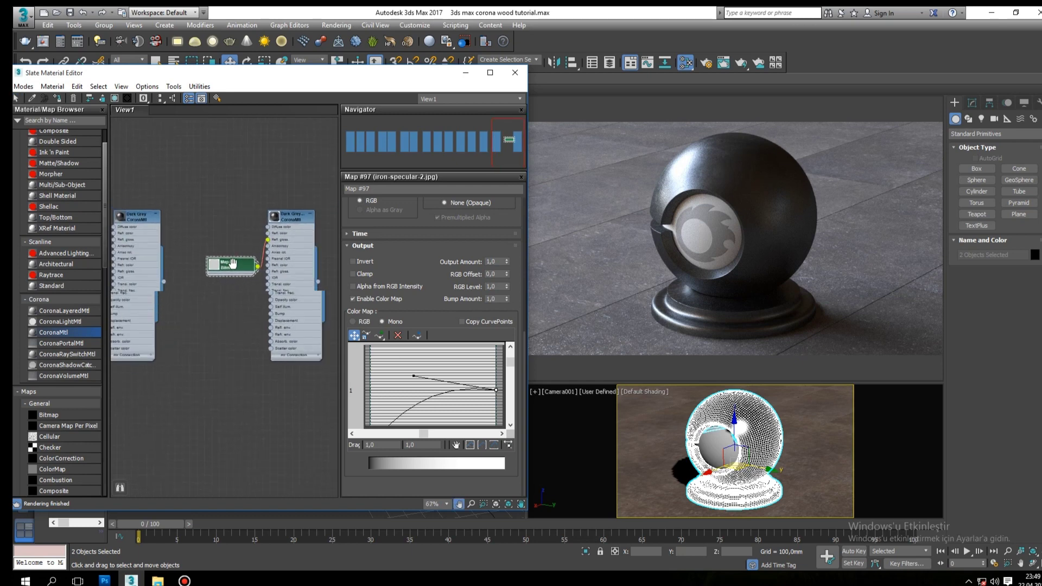
{"action": "middle_click_drag", "start_coordinate": [233, 265], "coordinate": [281, 276]}
{"action": "scroll", "coordinate": [281, 275], "scroll_direction": "down", "scroll_amount": 2}
{"action": "scroll", "coordinate": [281, 276], "scroll_direction": "down", "scroll_amount": 2}
{"action": "scroll", "coordinate": [285, 277], "scroll_direction": "down", "scroll_amount": 2}
{"action": "scroll", "coordinate": [287, 277], "scroll_direction": "up", "scroll_amount": 1}
{"action": "mouse_move", "coordinate": [291, 275]}
{"action": "left_mouse_down"}
{"action": "mouse_move", "coordinate": [139, 237]}
{"action": "mouse_move", "coordinate": [236, 248]}
{"action": "left_mouse_up"}
Place Map #98 beside the Gold CoronaMtl and wire it into Refl. gloss
{"action": "scroll", "coordinate": [239, 254], "scroll_direction": "up", "scroll_amount": 2}
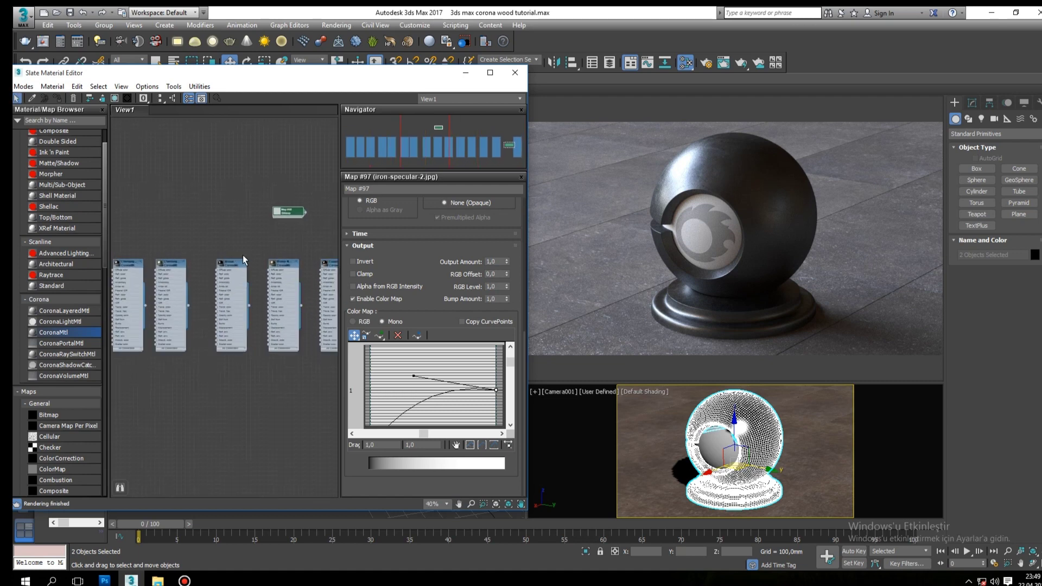
{"action": "scroll", "coordinate": [264, 266], "scroll_direction": "up", "scroll_amount": 1}
{"action": "scroll", "coordinate": [264, 266], "scroll_direction": "down", "scroll_amount": 1}
{"action": "mouse_move", "coordinate": [295, 231]}
{"action": "left_mouse_down"}
{"action": "mouse_move", "coordinate": [145, 254]}
{"action": "mouse_move", "coordinate": [318, 262]}
{"action": "mouse_move", "coordinate": [260, 253]}
{"action": "left_mouse_up"}
{"action": "scroll", "coordinate": [272, 275], "scroll_direction": "up", "scroll_amount": 2}
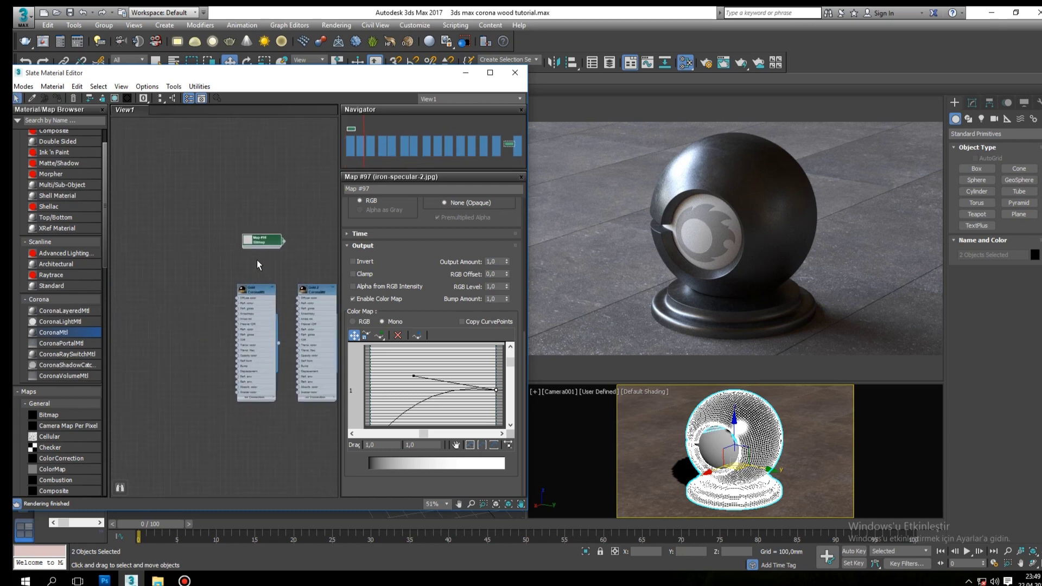
{"action": "left_click_drag", "start_coordinate": [262, 240], "coordinate": [185, 317]}
{"action": "scroll", "coordinate": [239, 325], "scroll_direction": "up", "scroll_amount": 3}
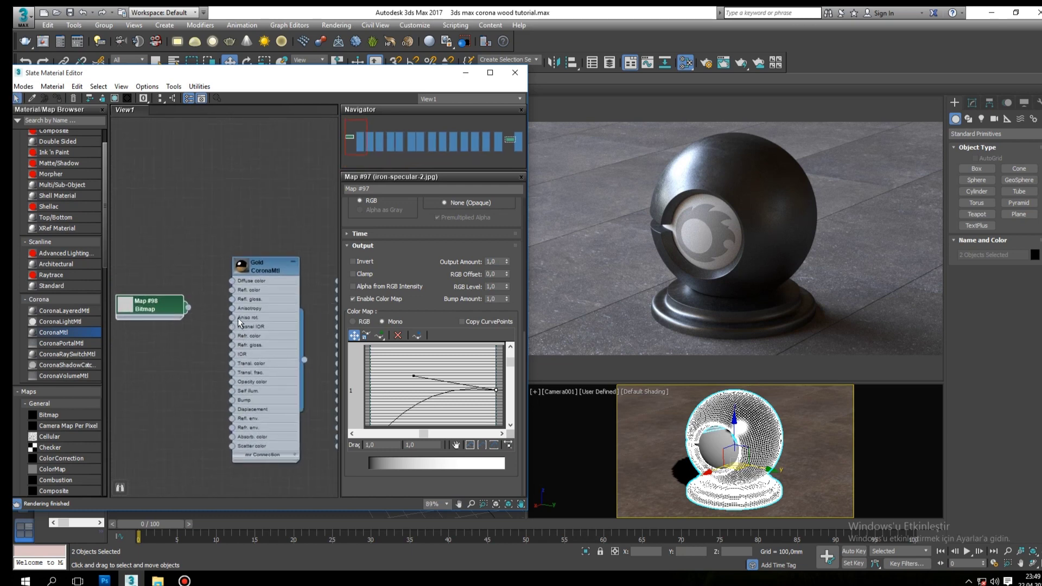
{"action": "scroll", "coordinate": [237, 318], "scroll_direction": "up", "scroll_amount": 1}
{"action": "left_click_drag", "start_coordinate": [239, 292], "coordinate": [235, 294]}
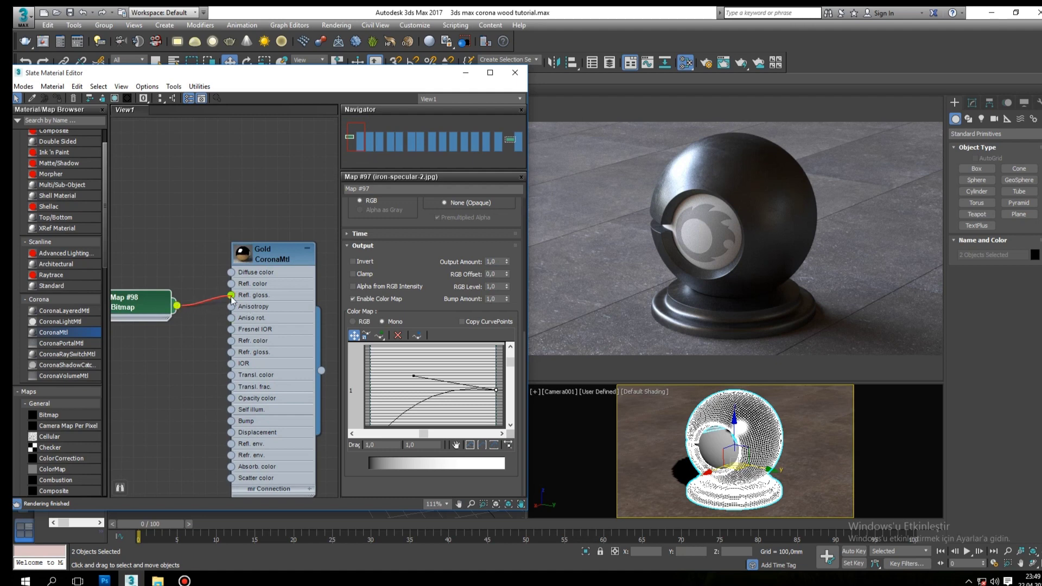
Open the Gold CoronaMtl and assign it to the selected shader ball
{"action": "left_click", "coordinate": [271, 249]}
{"action": "double_click", "coordinate": [272, 250]}
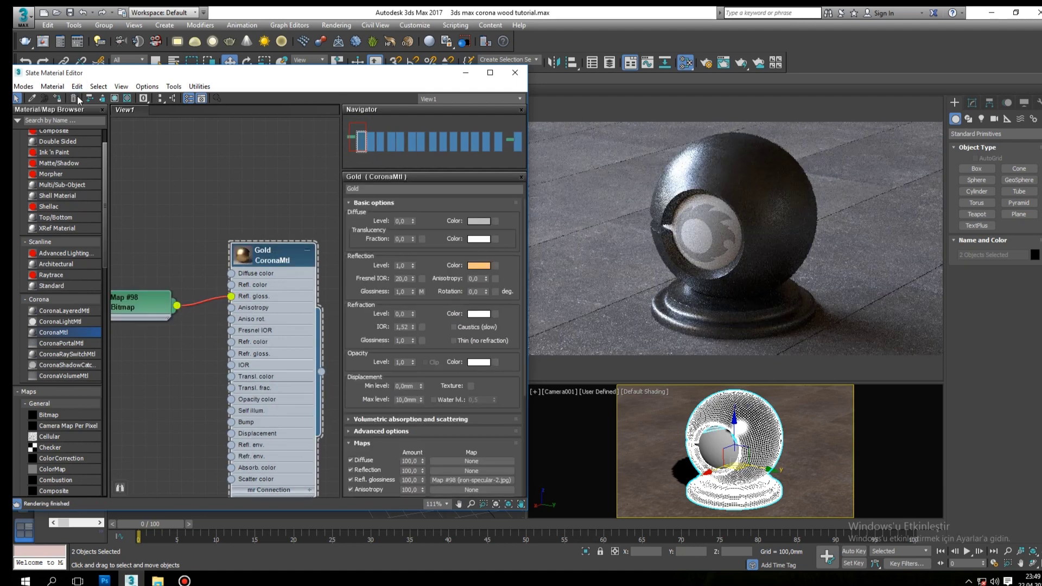
{"action": "left_click", "coordinate": [58, 99]}
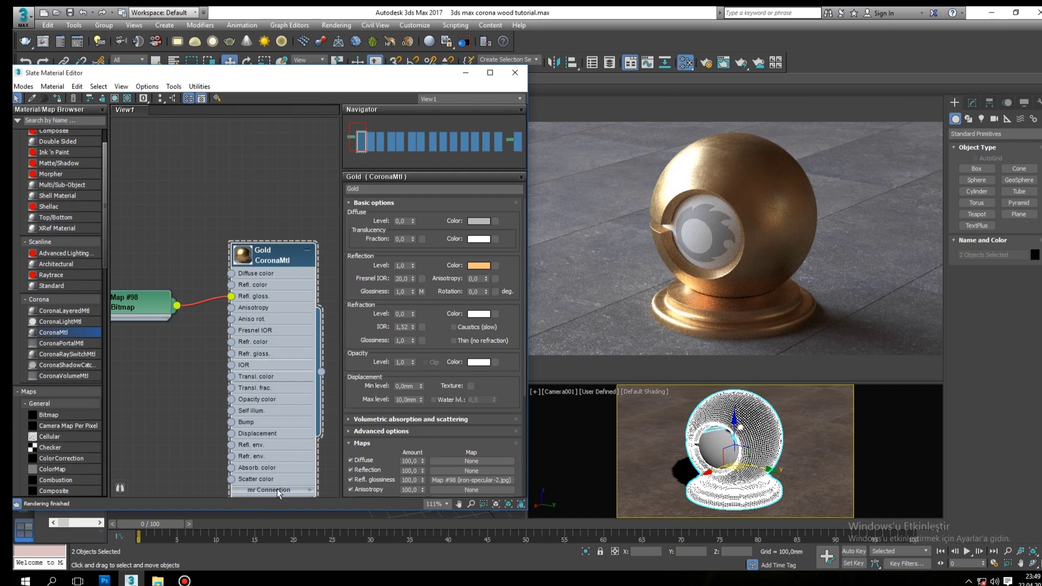
Copy the Gold material with its bitmap and rename the copy Gold Strach
{"action": "scroll", "coordinate": [173, 299], "scroll_direction": "down", "scroll_amount": 1}
{"action": "scroll", "coordinate": [174, 299], "scroll_direction": "down", "scroll_amount": 2}
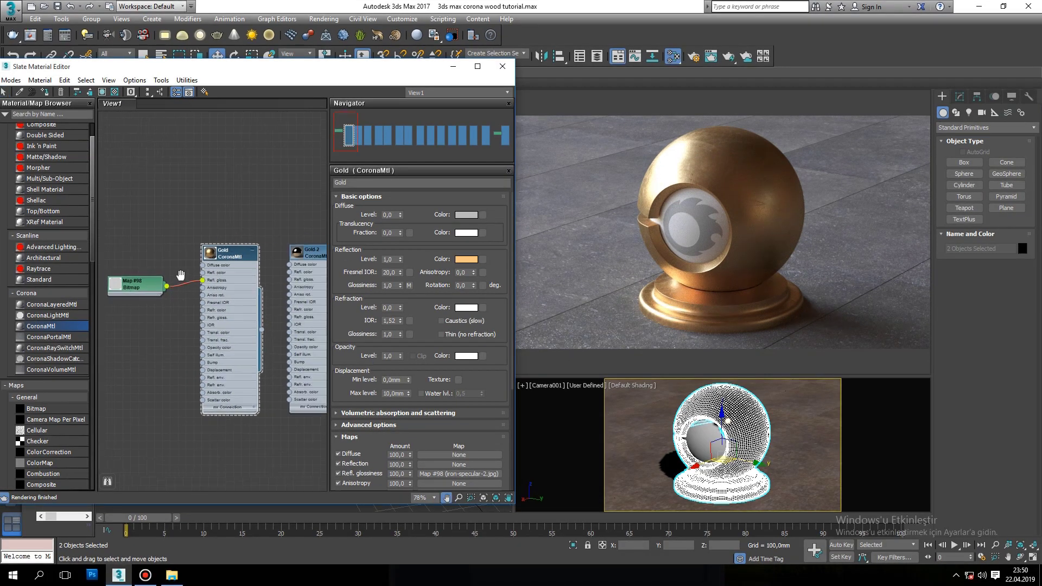
{"action": "scroll", "coordinate": [174, 298], "scroll_direction": "down", "scroll_amount": 1}
{"action": "scroll", "coordinate": [189, 280], "scroll_direction": "down", "scroll_amount": 1}
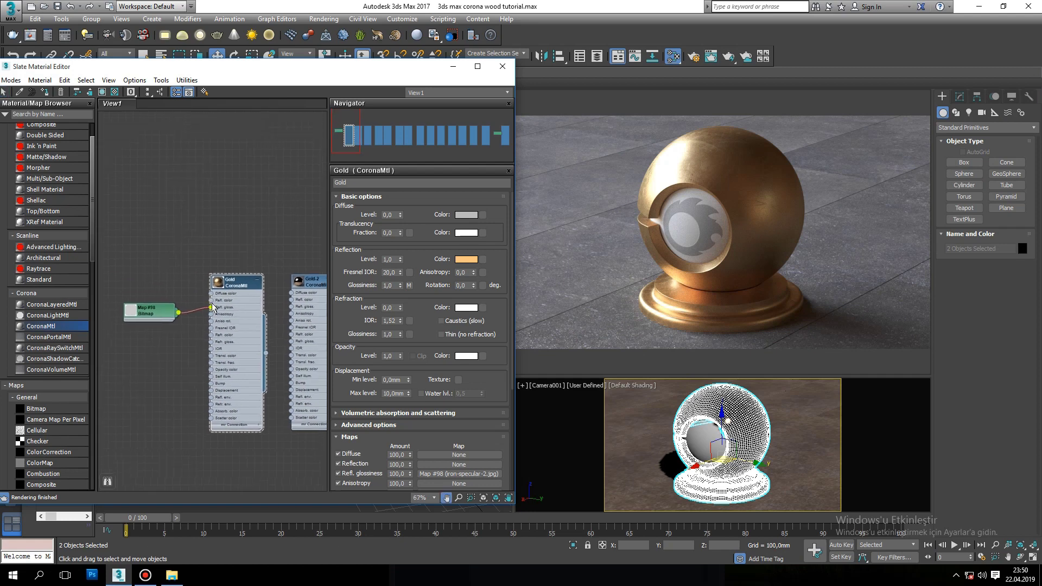
{"action": "middle_click_drag", "start_coordinate": [175, 361], "coordinate": [198, 428]}
{"action": "left_click_drag", "start_coordinate": [229, 402], "coordinate": [241, 203], "text": "shift"}
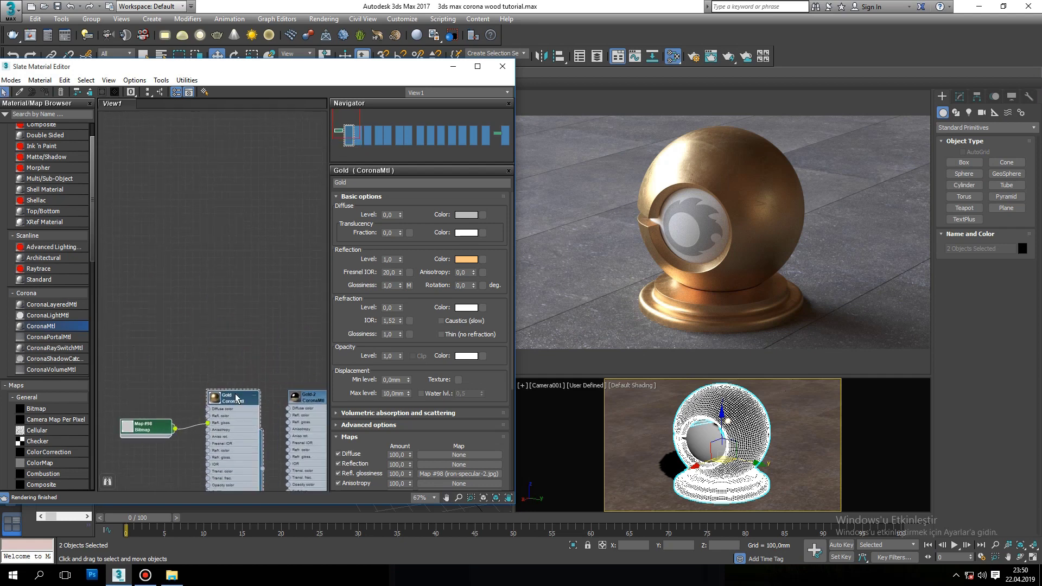
{"action": "left_click", "coordinate": [241, 203]}
{"action": "triple_click", "coordinate": [380, 182]}
{"action": "type", "text": "Gold S"}
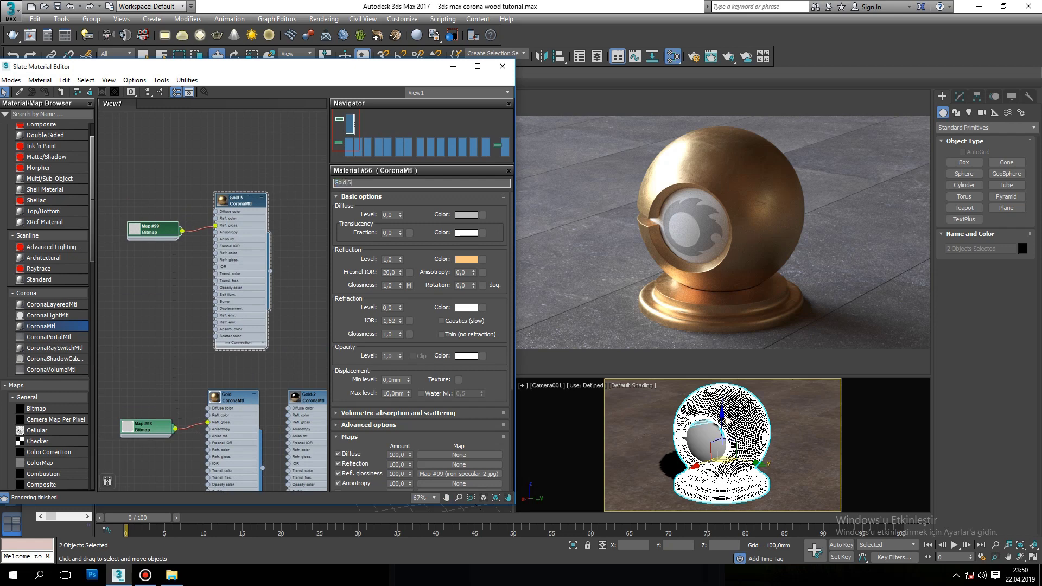
Open the copy's Map #99 bitmap and browse for a new image file
{"action": "scroll", "coordinate": [217, 206], "scroll_direction": "up", "scroll_amount": 1}
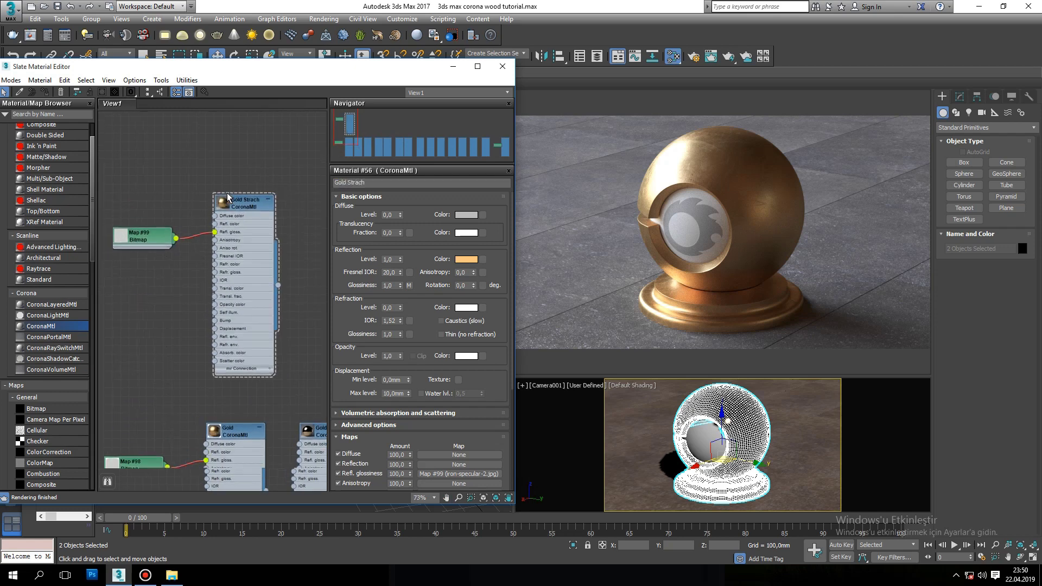
{"action": "scroll", "coordinate": [184, 233], "scroll_direction": "up", "scroll_amount": 1}
{"action": "middle_click_drag", "start_coordinate": [161, 251], "coordinate": [196, 240]}
{"action": "double_click", "coordinate": [174, 238]}
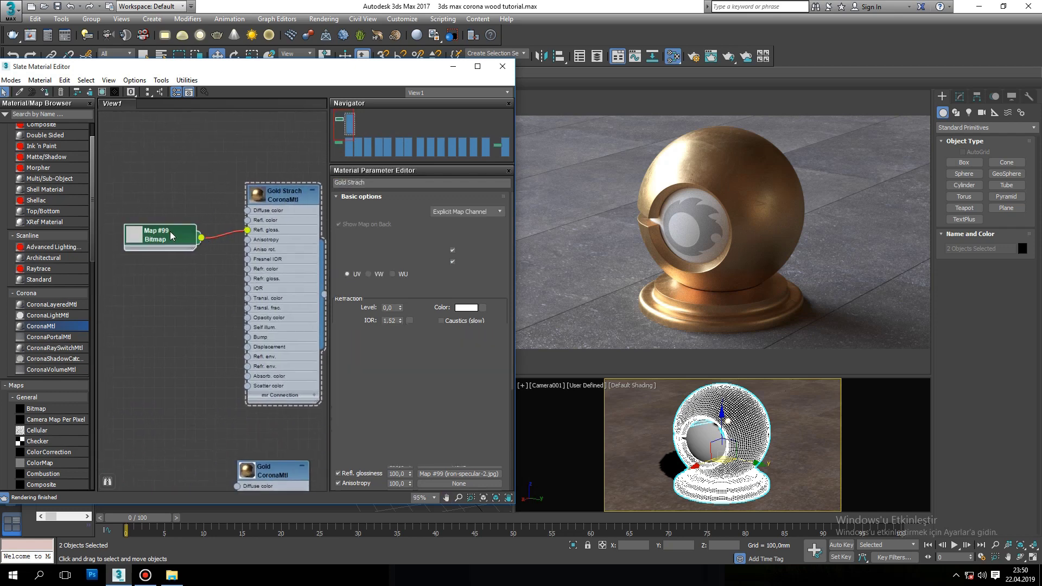
{"action": "left_click", "coordinate": [449, 339]}
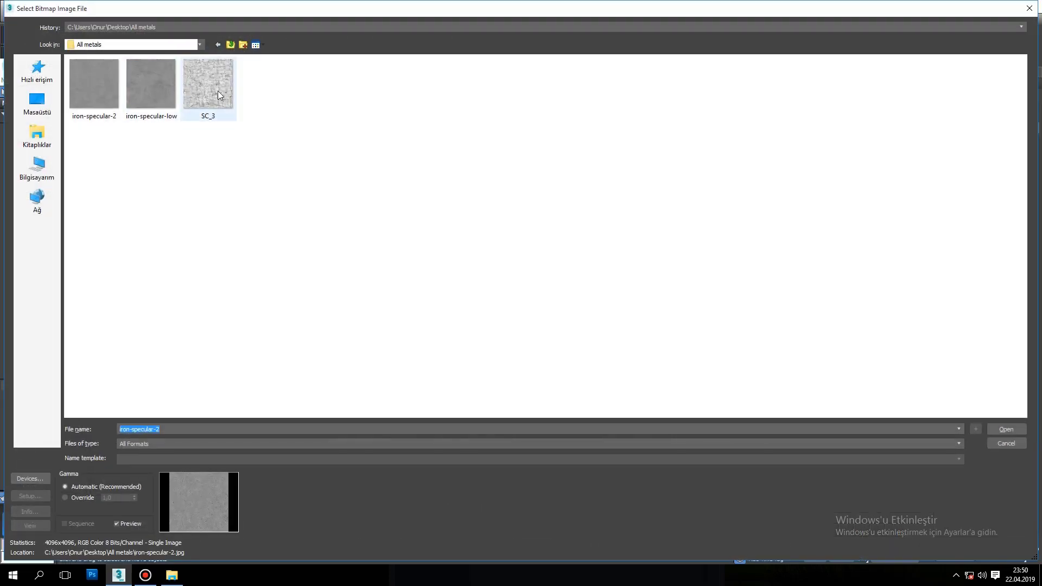
Load SC_3.jpg as Map #99's image and view Gold Strach
{"action": "left_click", "coordinate": [215, 87]}
{"action": "left_click", "coordinate": [1015, 428]}
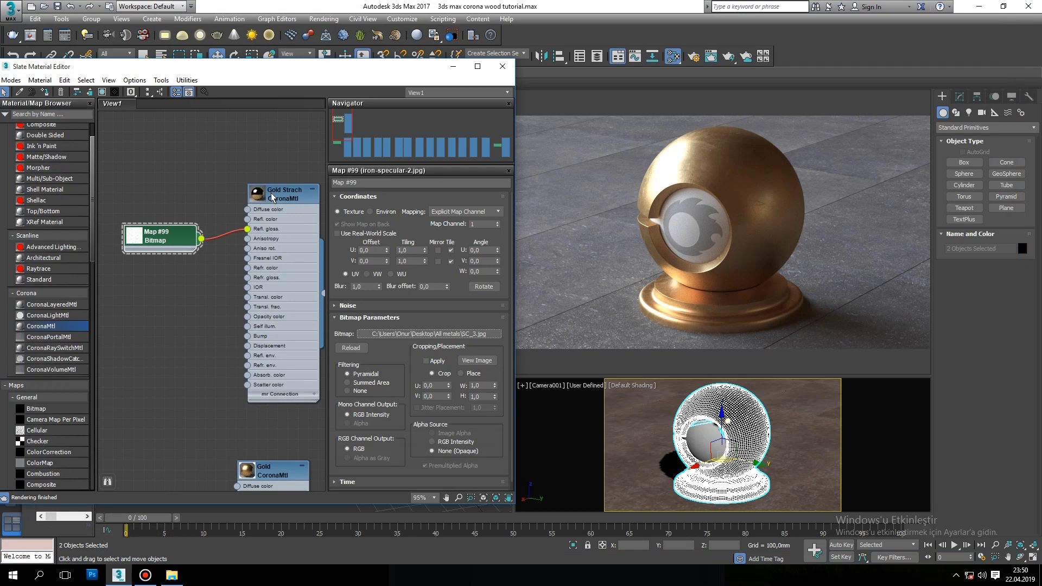
{"action": "double_click", "coordinate": [272, 193]}
Turn off Enable Color Map in Map #99's Output rollout and review Gold Strach
{"action": "double_click", "coordinate": [176, 242]}
{"action": "scroll", "coordinate": [504, 391], "scroll_direction": "down", "scroll_amount": 1}
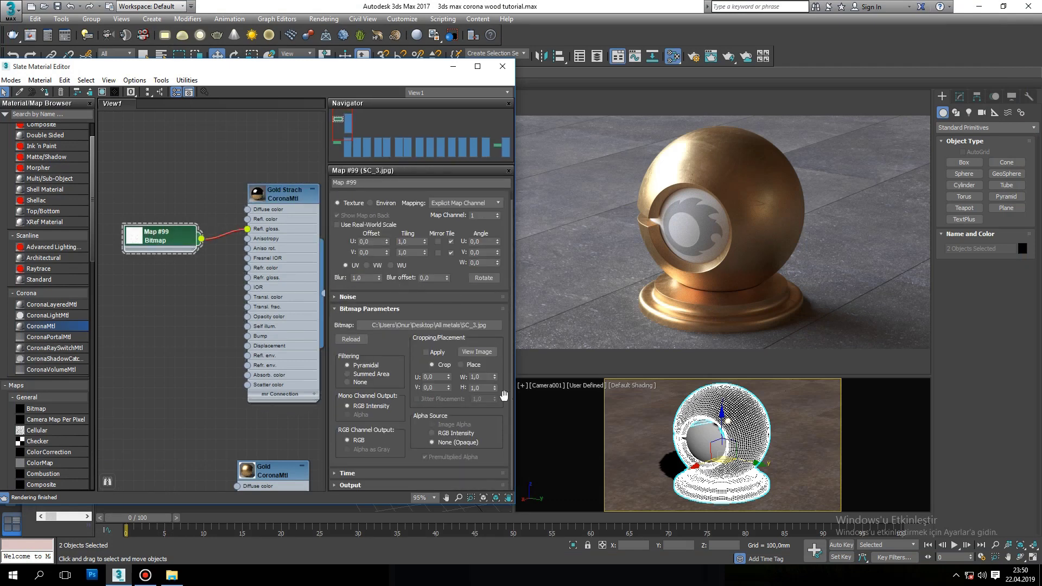
{"action": "left_click", "coordinate": [408, 483]}
{"action": "left_click", "coordinate": [339, 294]}
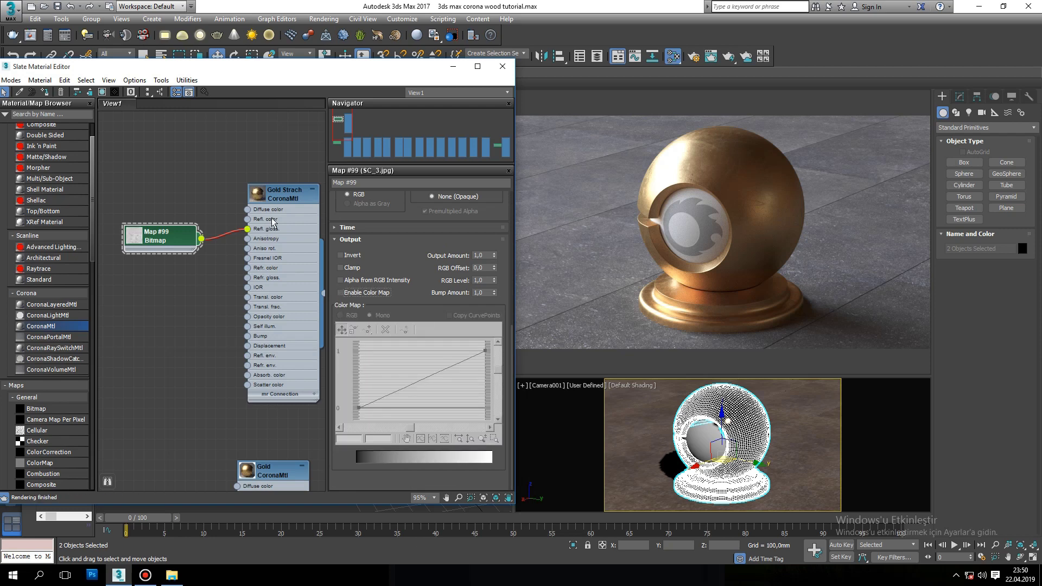
{"action": "double_click", "coordinate": [257, 194]}
{"action": "double_click", "coordinate": [287, 195]}
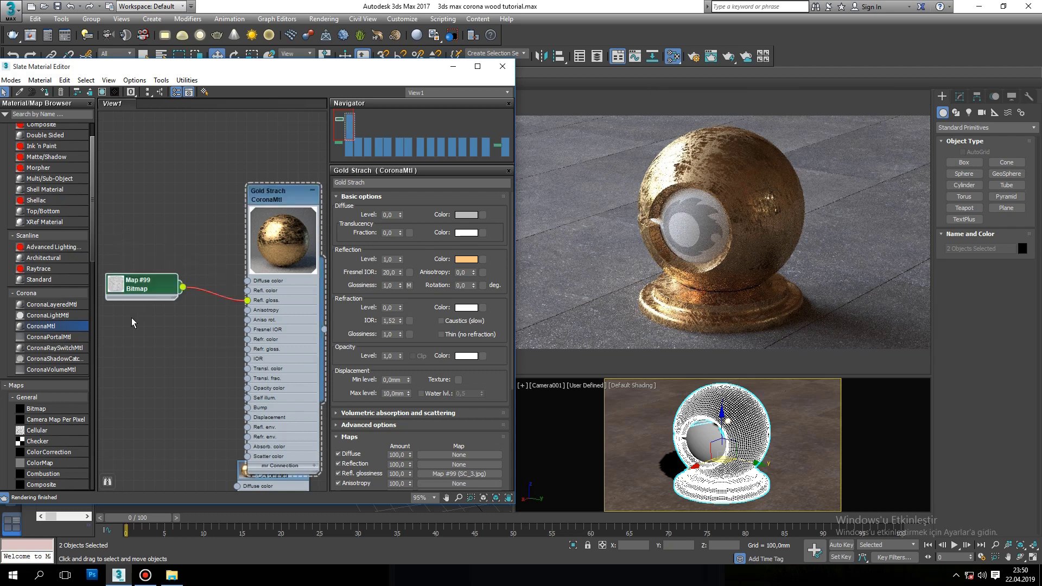
Wire Map #99 into Gold Strach's bump input with a Bump amount of 0,1
{"action": "left_click_drag", "start_coordinate": [199, 242], "coordinate": [161, 334]}
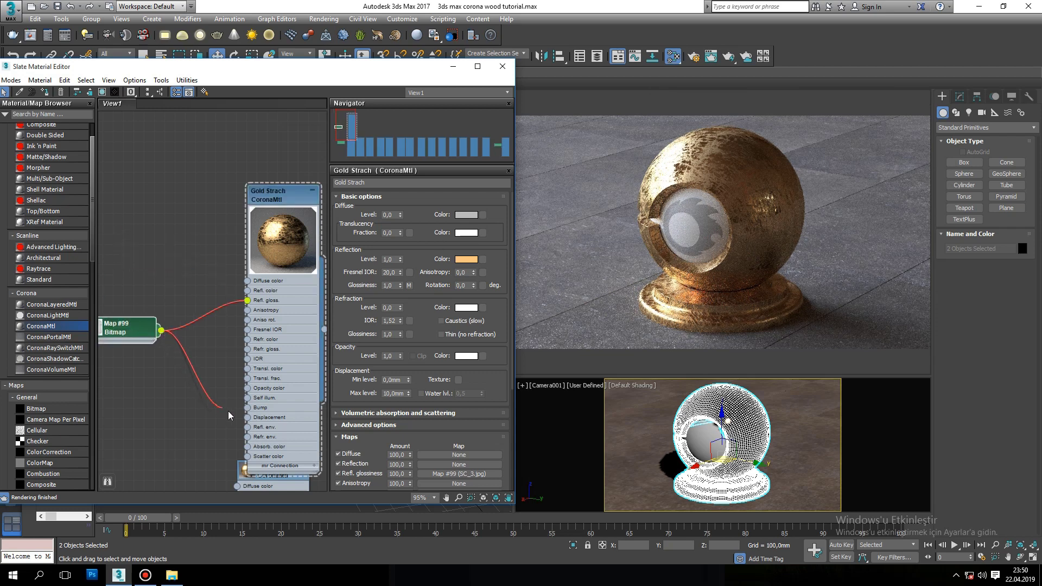
{"action": "left_click_drag", "start_coordinate": [184, 363], "coordinate": [247, 407]}
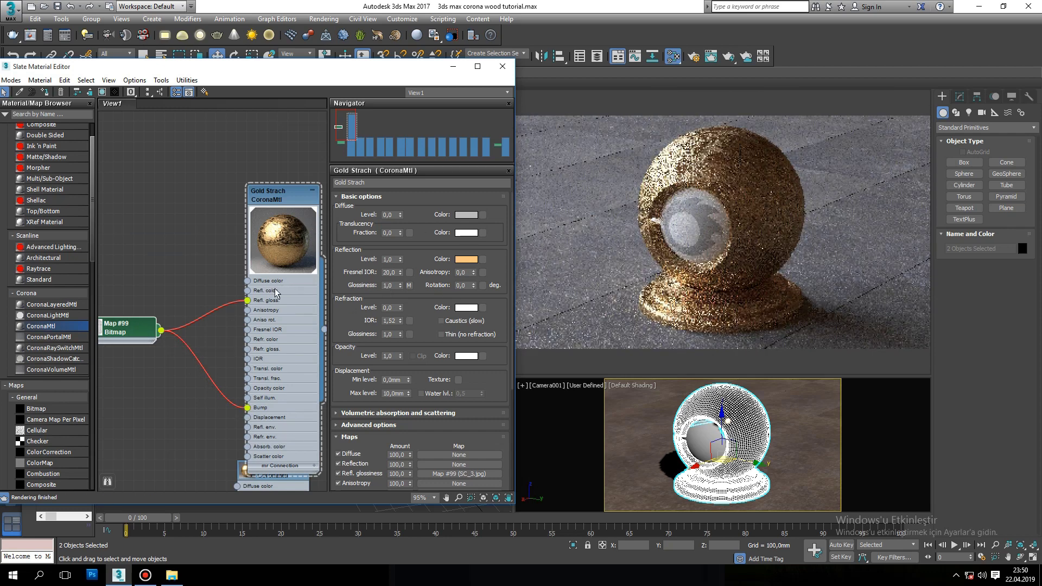
{"action": "left_click", "coordinate": [284, 199]}
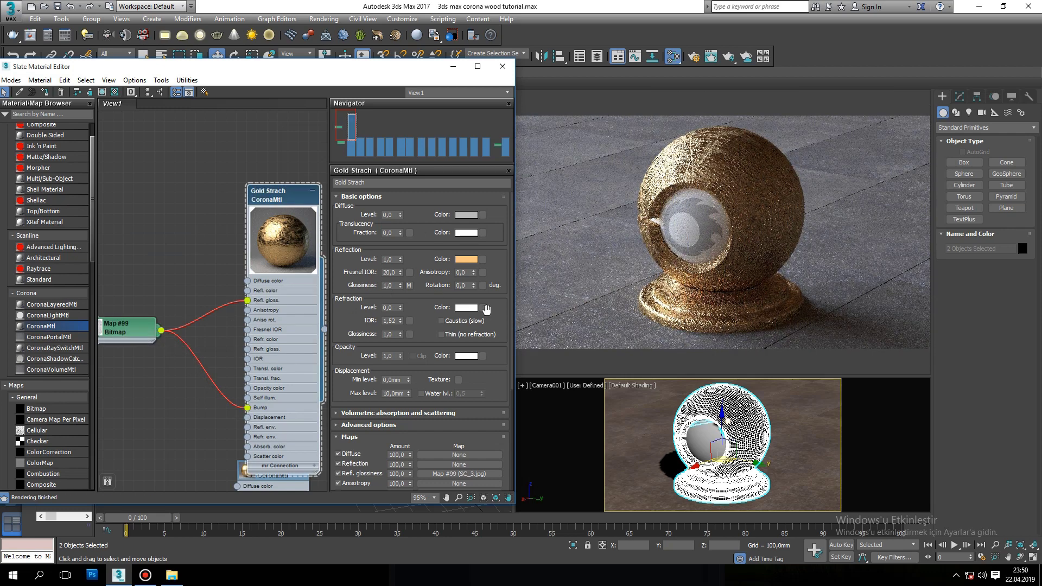
{"action": "left_click_drag", "start_coordinate": [511, 242], "coordinate": [513, 383]}
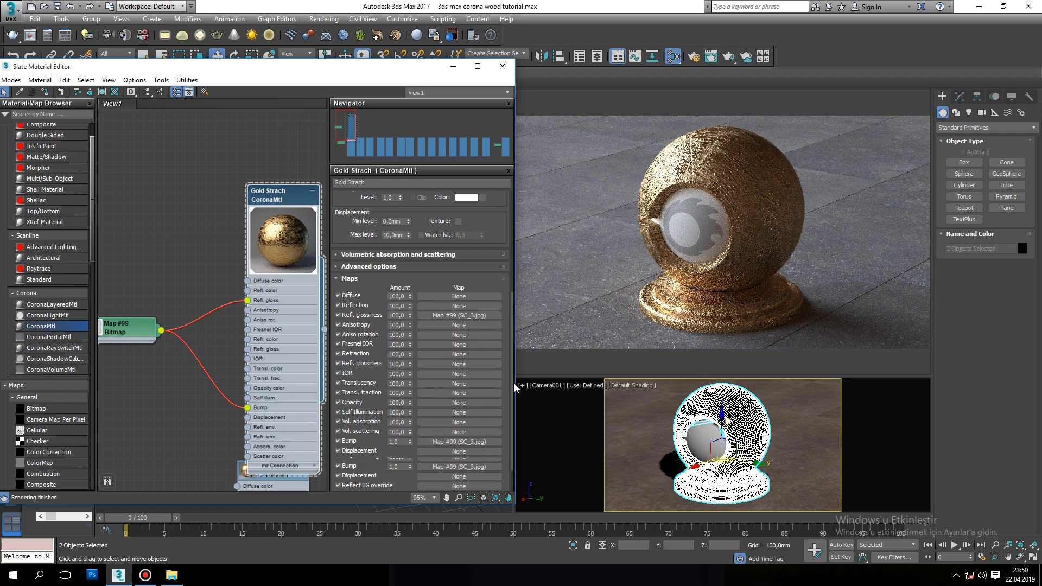
{"action": "left_click", "coordinate": [395, 444]}
{"action": "type", "text": "0,2"}
{"action": "key", "text": "Return"}
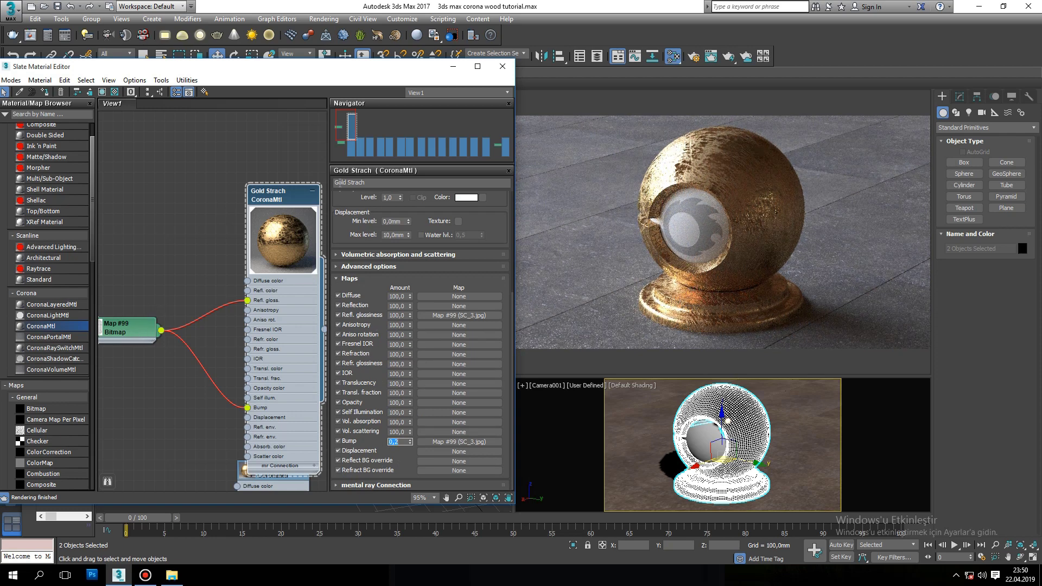
{"action": "scroll", "coordinate": [223, 285], "scroll_direction": "down", "scroll_amount": 1}
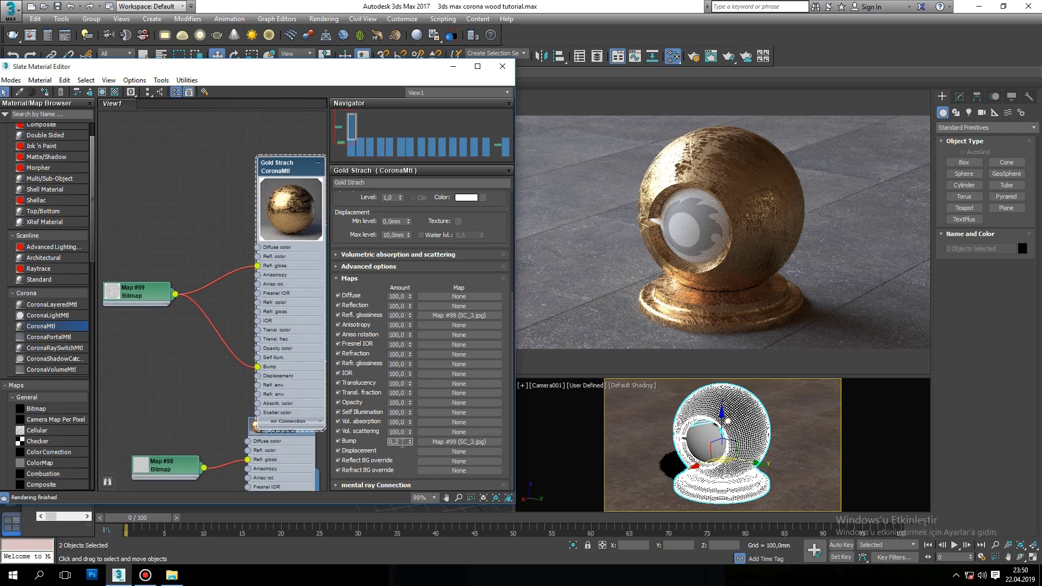
{"action": "type", "text": "0,1"}
{"action": "key", "text": "Return"}
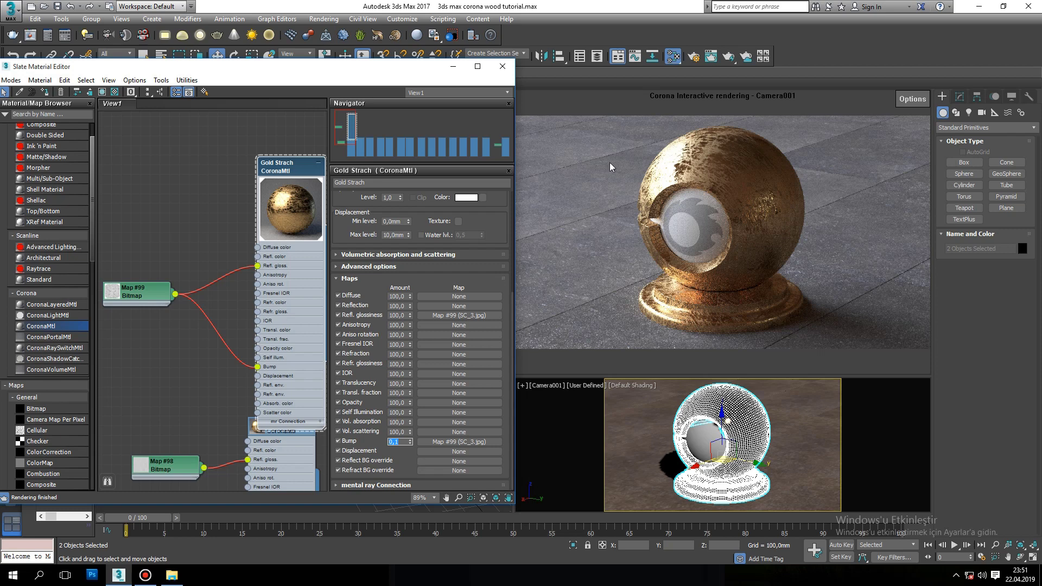
Enable and reshape Map #99's color map curve, then switch Enable Color Map off again
{"action": "double_click", "coordinate": [163, 299]}
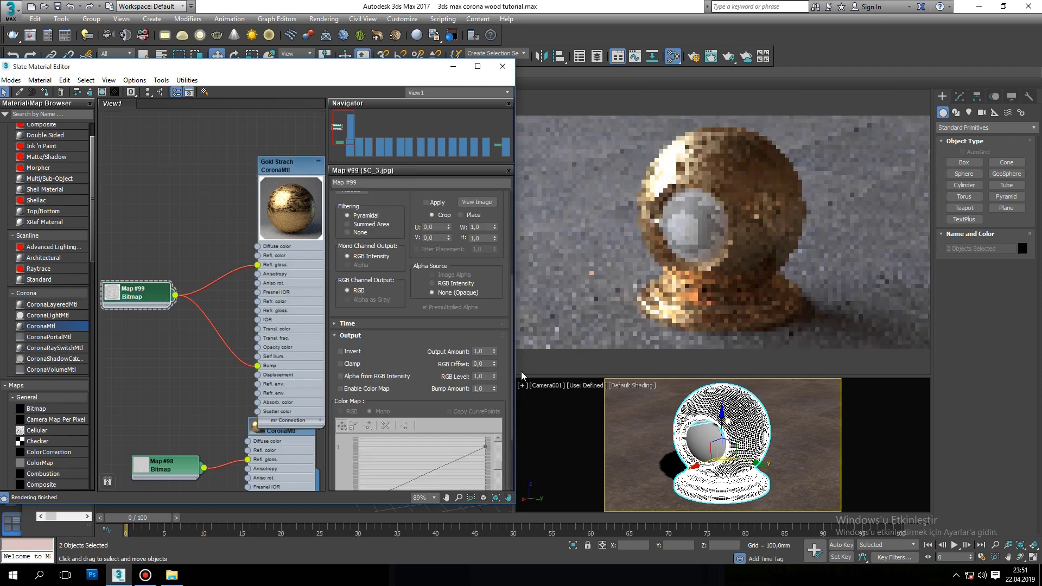
{"action": "left_click", "coordinate": [341, 388]}
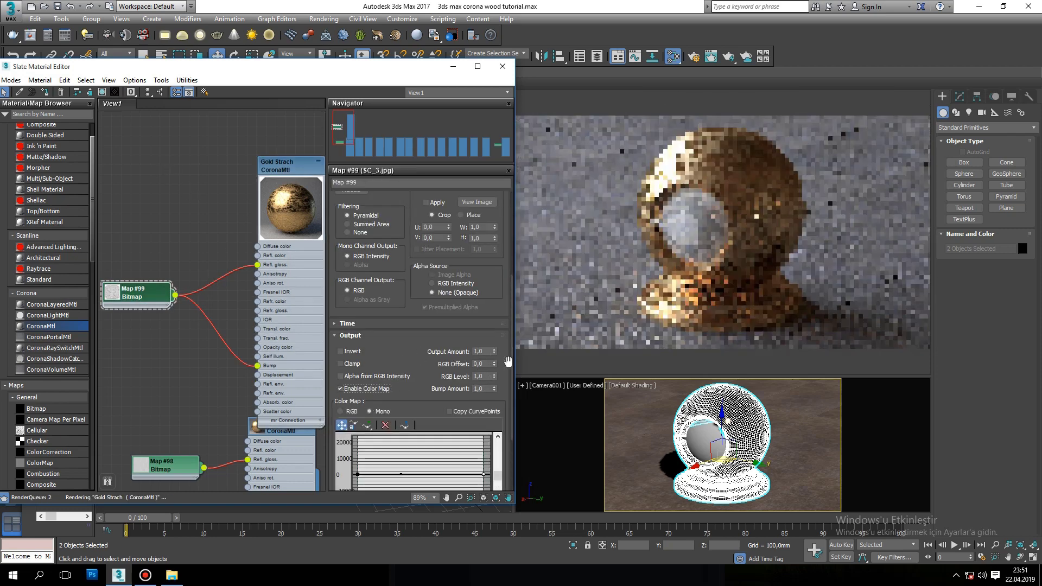
{"action": "left_click_drag", "start_coordinate": [512, 361], "coordinate": [510, 404]}
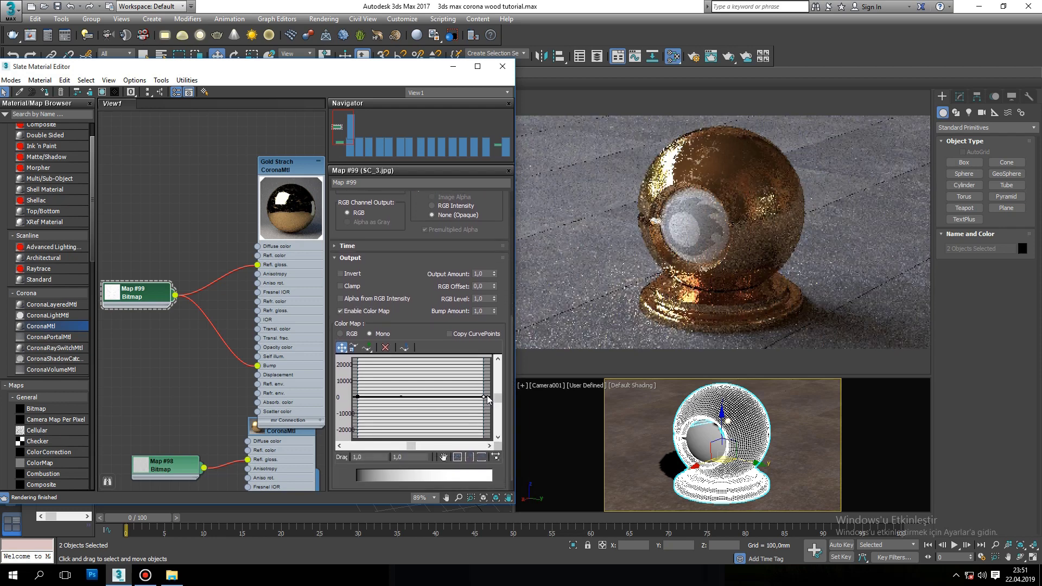
{"action": "scroll", "coordinate": [481, 404], "scroll_direction": "up", "scroll_amount": 3}
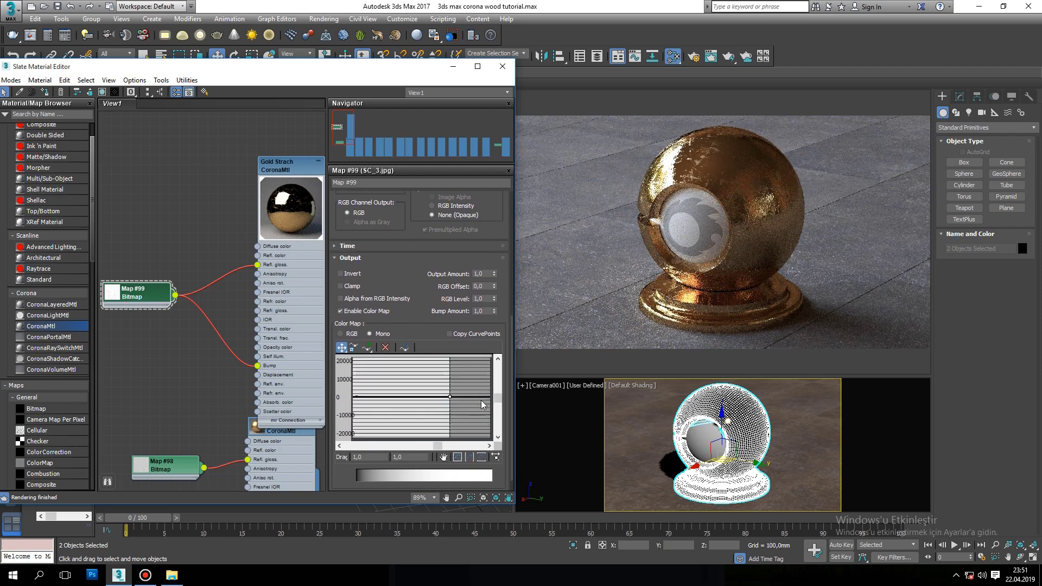
{"action": "left_click_drag", "start_coordinate": [496, 398], "coordinate": [497, 411]}
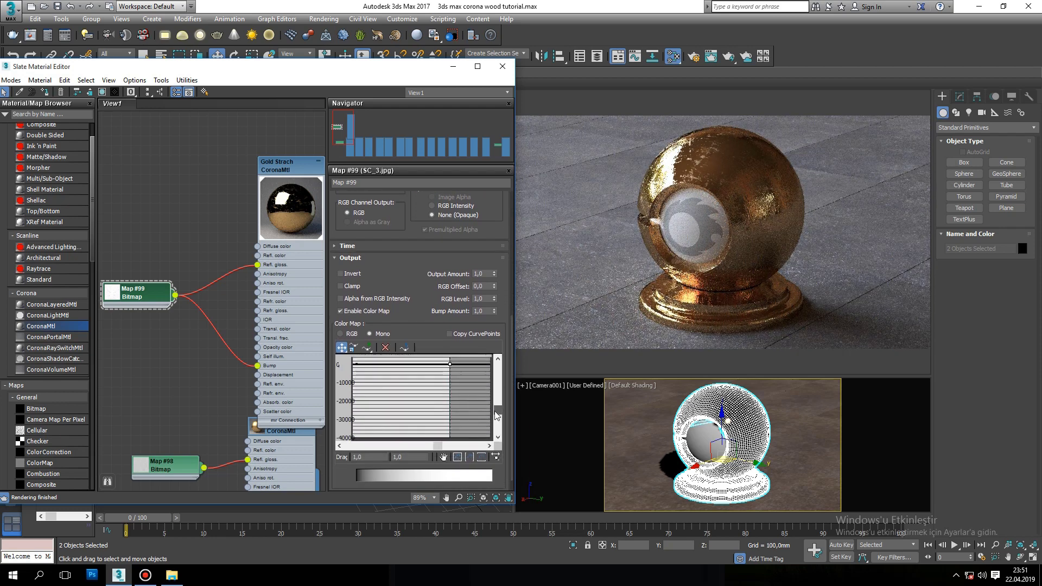
{"action": "left_click", "coordinate": [364, 314]}
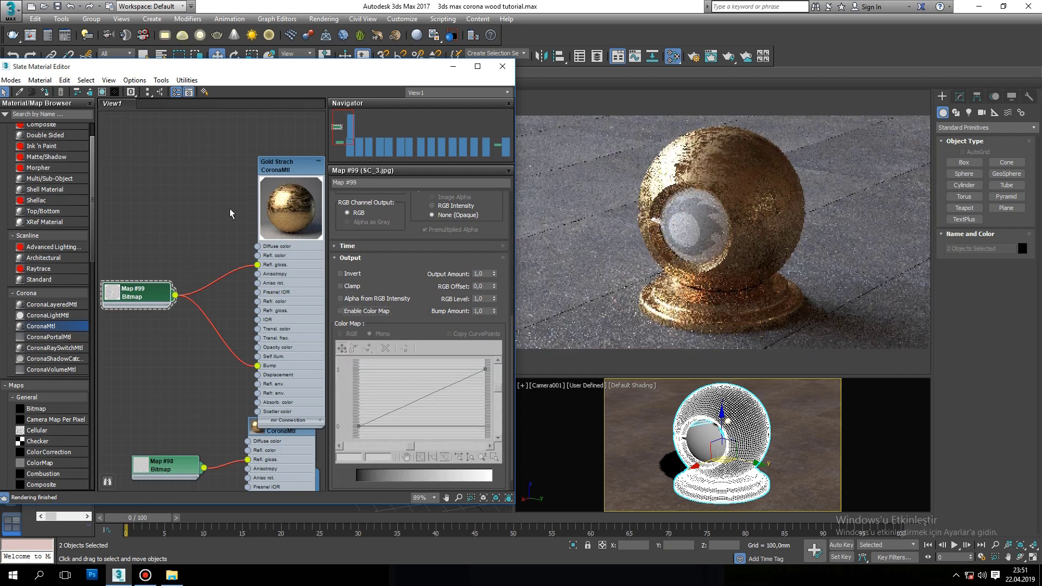
Insert a ColorCorrection map on the Map #99 to Refl. gloss. wire
{"action": "left_click", "coordinate": [32, 114]}
{"action": "type", "text": "co"}
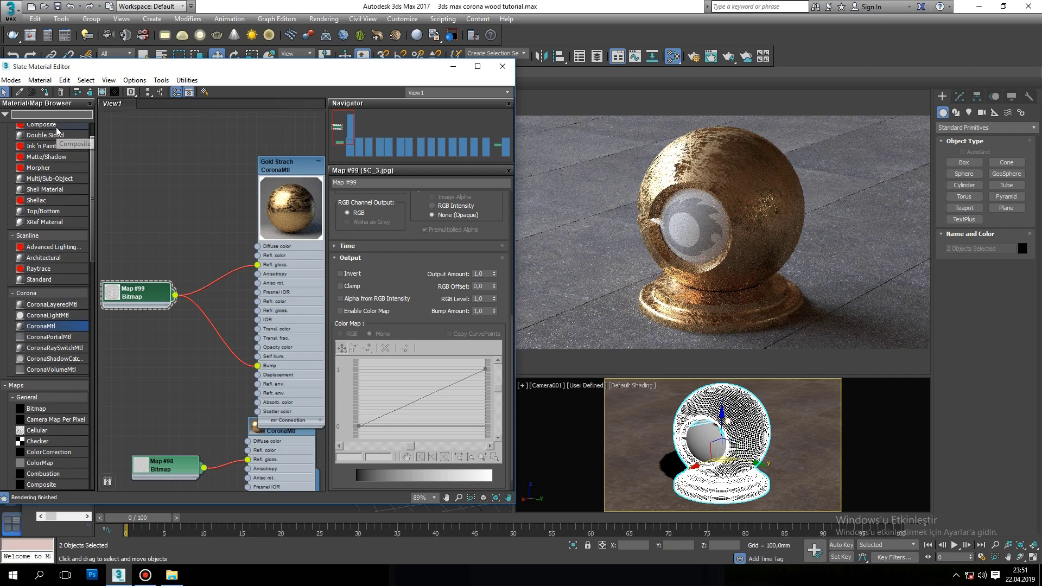
{"action": "type", "text": "lor"}
{"action": "mouse_move", "coordinate": [33, 126]}
{"action": "left_mouse_down"}
{"action": "mouse_move", "coordinate": [220, 283]}
{"action": "mouse_move", "coordinate": [200, 217]}
{"action": "left_mouse_up"}
{"action": "double_click", "coordinate": [200, 217]}
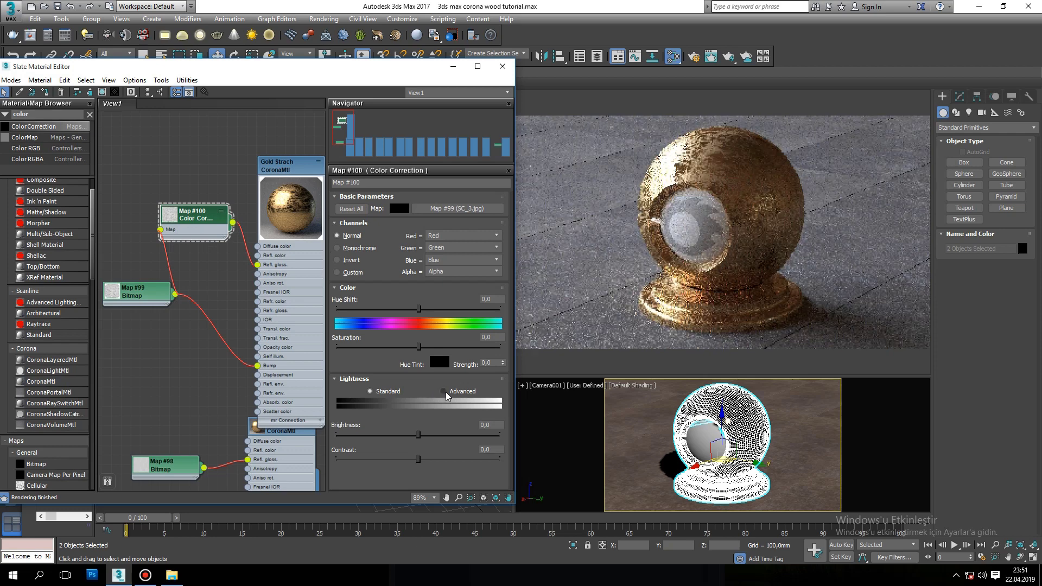
Set the Color Correction contrast to 25,581 and brightness to -13,621
{"action": "left_click_drag", "start_coordinate": [418, 460], "coordinate": [439, 459]}
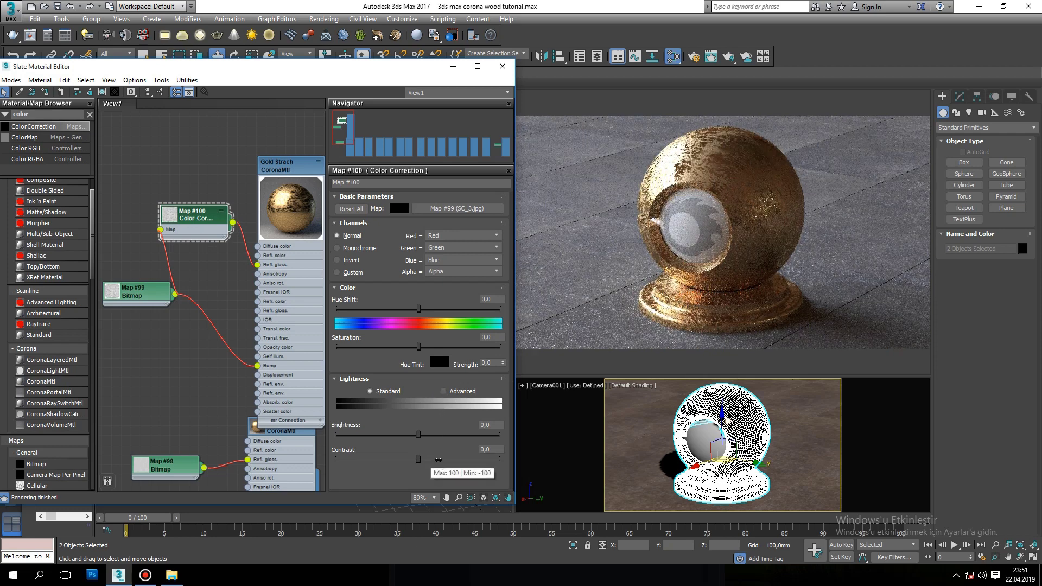
{"action": "double_click", "coordinate": [170, 214]}
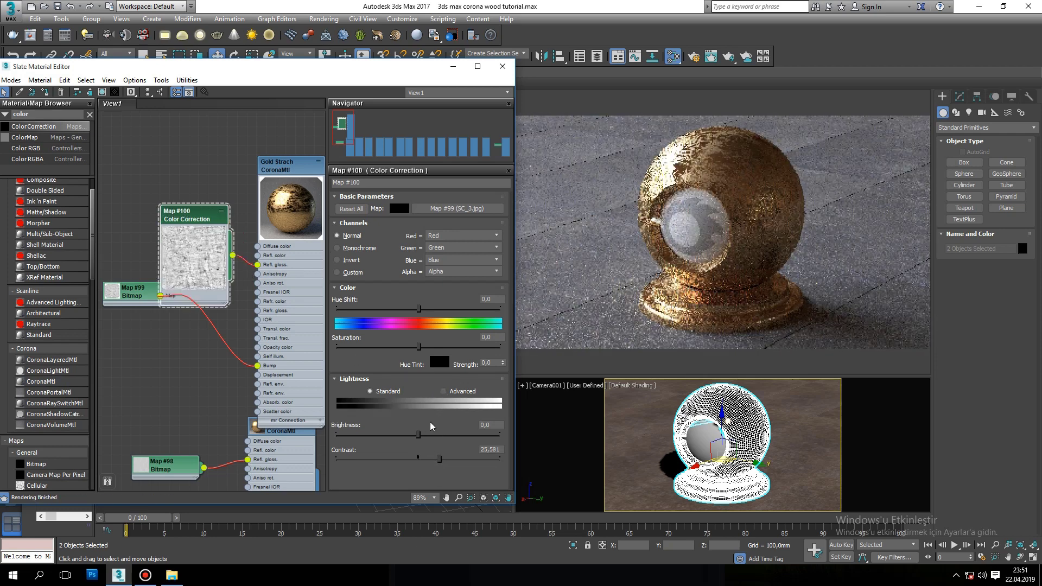
{"action": "left_click_drag", "start_coordinate": [385, 434], "coordinate": [406, 434]}
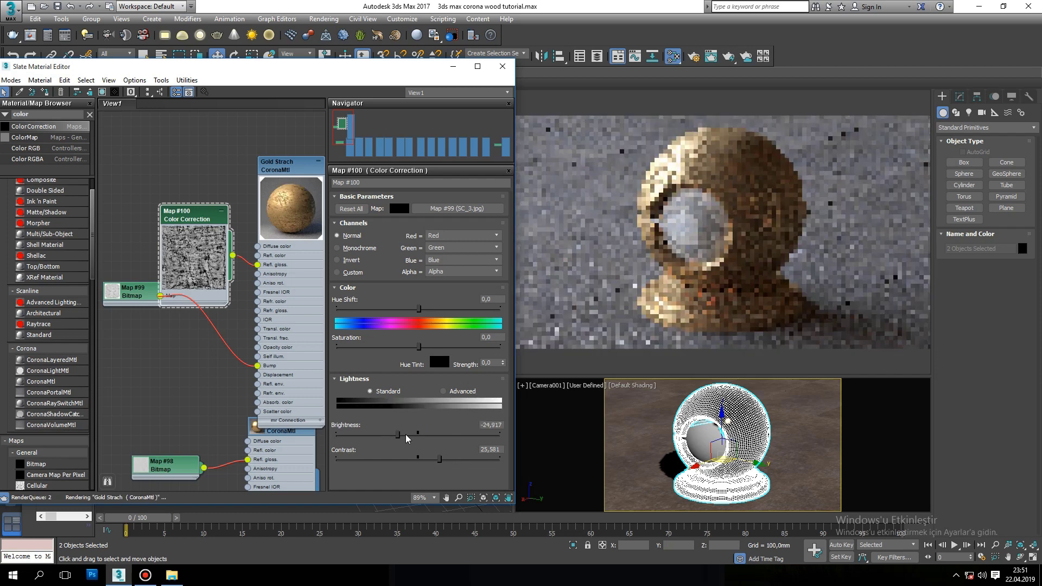
{"action": "left_click", "coordinate": [407, 435]}
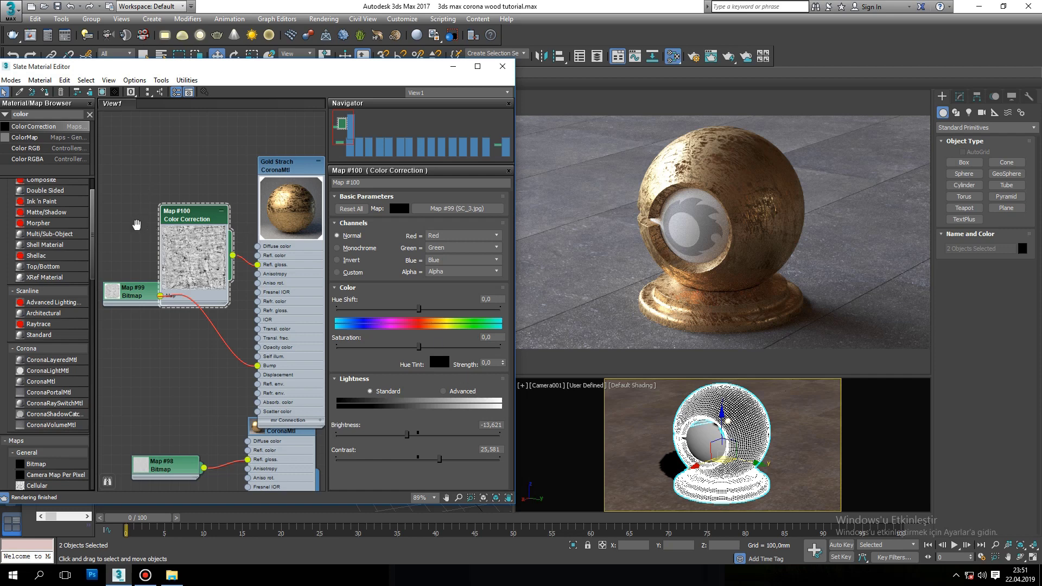
Rearrange the Slate view to bring the Dark Grey CoronaMtl into view
{"action": "scroll", "coordinate": [136, 222], "scroll_direction": "down", "scroll_amount": 2}
{"action": "scroll", "coordinate": [137, 223], "scroll_direction": "down", "scroll_amount": 1}
{"action": "scroll", "coordinate": [136, 222], "scroll_direction": "down", "scroll_amount": 2}
{"action": "mouse_move", "coordinate": [137, 220]}
{"action": "left_mouse_down"}
{"action": "mouse_move", "coordinate": [141, 205]}
{"action": "mouse_move", "coordinate": [243, 181]}
{"action": "left_mouse_up"}
{"action": "scroll", "coordinate": [173, 209], "scroll_direction": "up", "scroll_amount": 2}
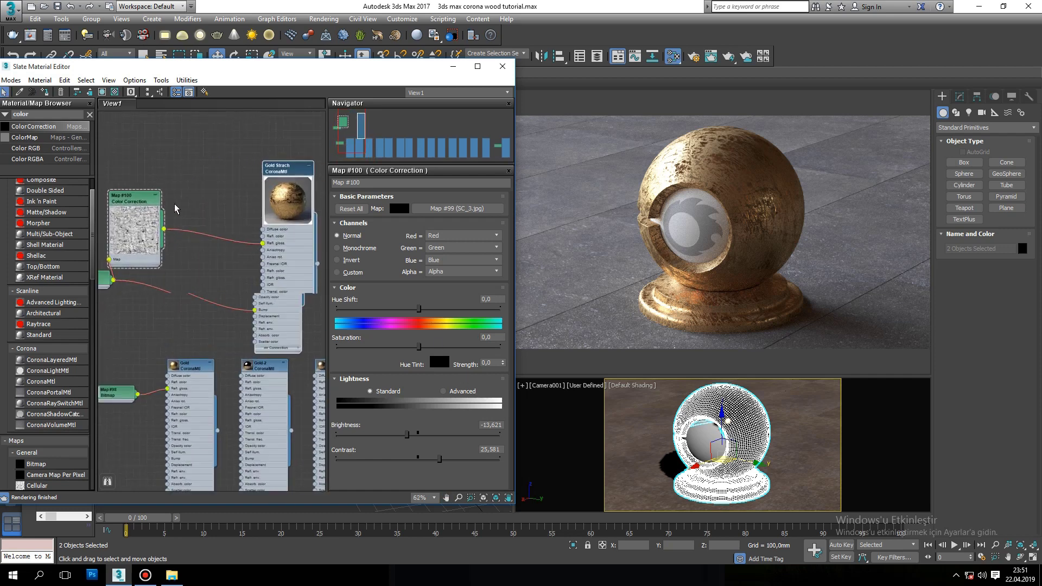
{"action": "scroll", "coordinate": [228, 195], "scroll_direction": "down", "scroll_amount": 2}
{"action": "scroll", "coordinate": [228, 201], "scroll_direction": "down", "scroll_amount": 1}
{"action": "middle_click_drag", "start_coordinate": [228, 201], "coordinate": [190, 204]}
{"action": "scroll", "coordinate": [159, 231], "scroll_direction": "up", "scroll_amount": 1}
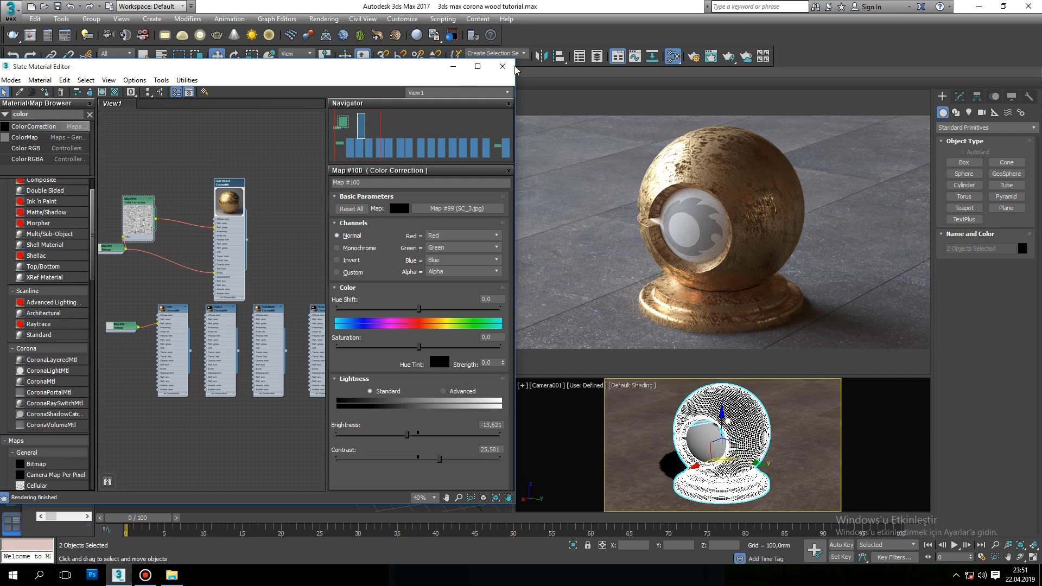
{"action": "scroll", "coordinate": [165, 244], "scroll_direction": "down", "scroll_amount": 3}
{"action": "scroll", "coordinate": [172, 235], "scroll_direction": "down", "scroll_amount": 2}
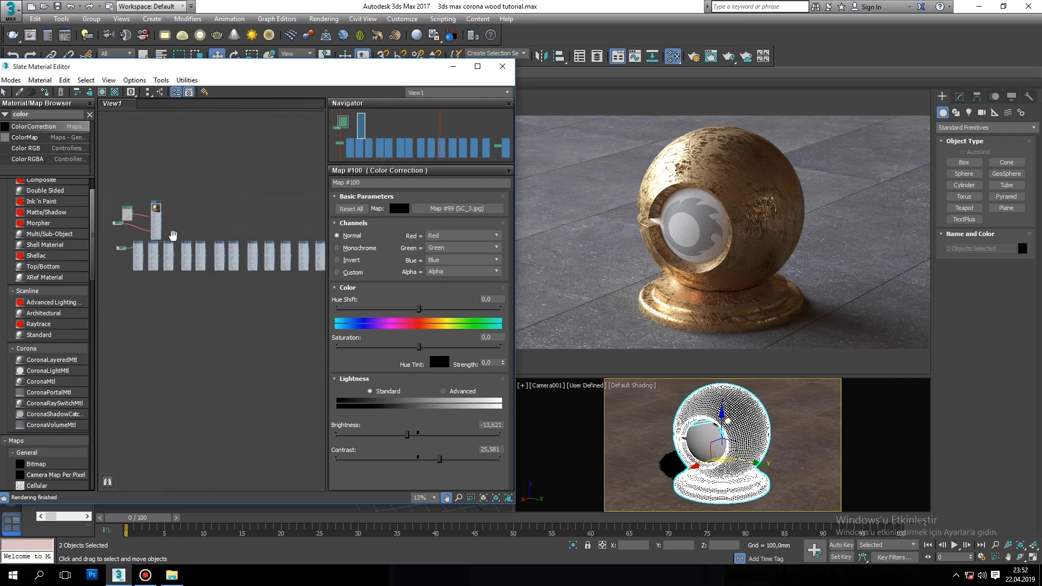
{"action": "middle_click_drag", "start_coordinate": [173, 235], "coordinate": [130, 238]}
Copy the Dark Grey material with its bitmap as Material #57 and open it
{"action": "scroll", "coordinate": [269, 230], "scroll_direction": "up", "scroll_amount": 5}
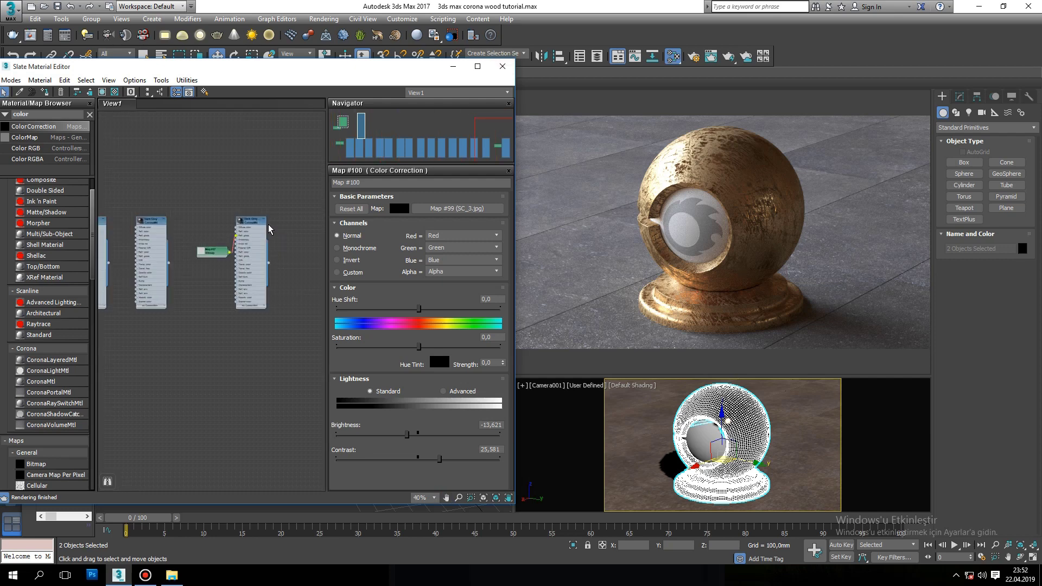
{"action": "scroll", "coordinate": [270, 230], "scroll_direction": "up", "scroll_amount": 2}
{"action": "scroll", "coordinate": [234, 227], "scroll_direction": "up", "scroll_amount": 2}
{"action": "scroll", "coordinate": [211, 225], "scroll_direction": "up", "scroll_amount": 2}
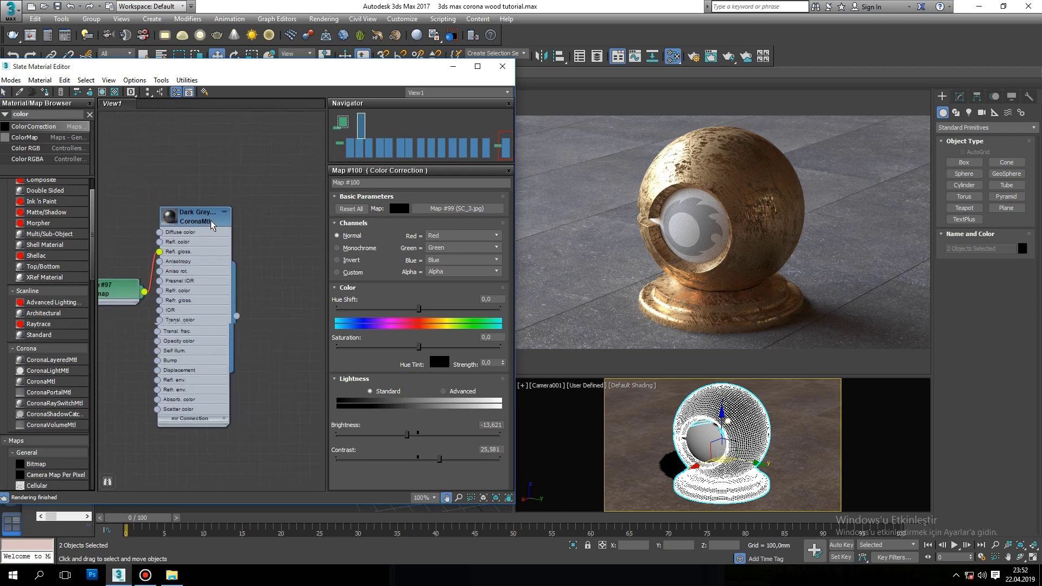
{"action": "scroll", "coordinate": [144, 342], "scroll_direction": "down", "scroll_amount": 1}
{"action": "scroll", "coordinate": [166, 312], "scroll_direction": "down", "scroll_amount": 1}
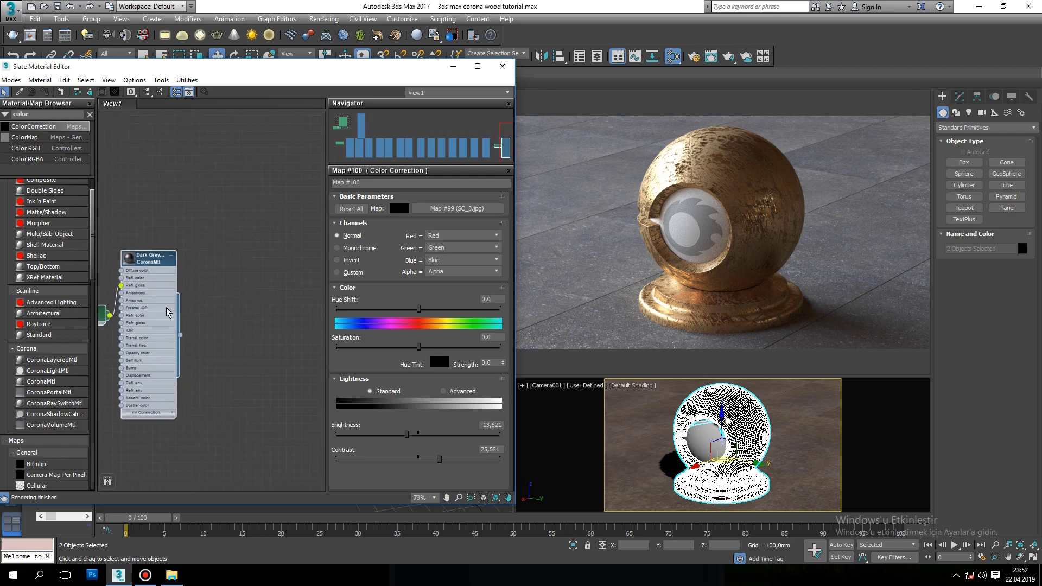
{"action": "left_click_drag", "start_coordinate": [169, 259], "coordinate": [308, 259], "text": "shift"}
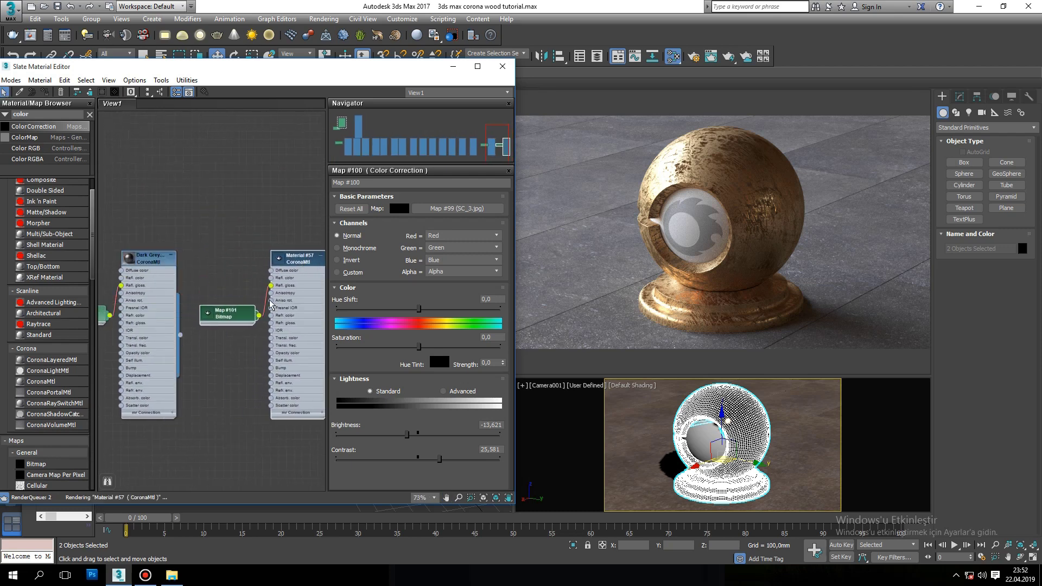
{"action": "scroll", "coordinate": [295, 252], "scroll_direction": "up", "scroll_amount": 2}
{"action": "double_click", "coordinate": [301, 246]}
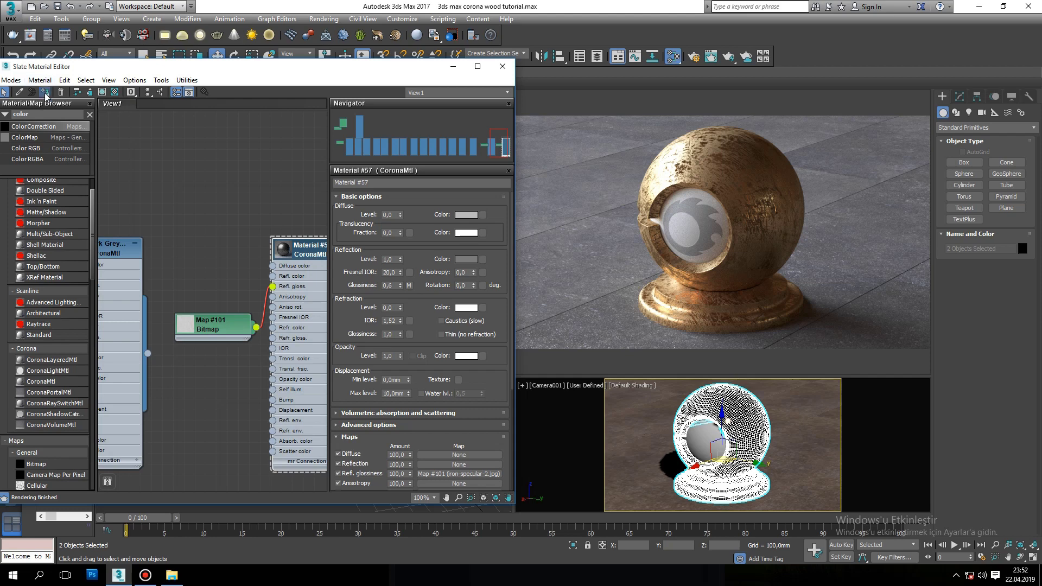
Position the Material #57 node and bring up its reflection colour
{"action": "middle_click_drag", "start_coordinate": [325, 255], "coordinate": [228, 260]}
{"action": "scroll", "coordinate": [212, 253], "scroll_direction": "up", "scroll_amount": 1}
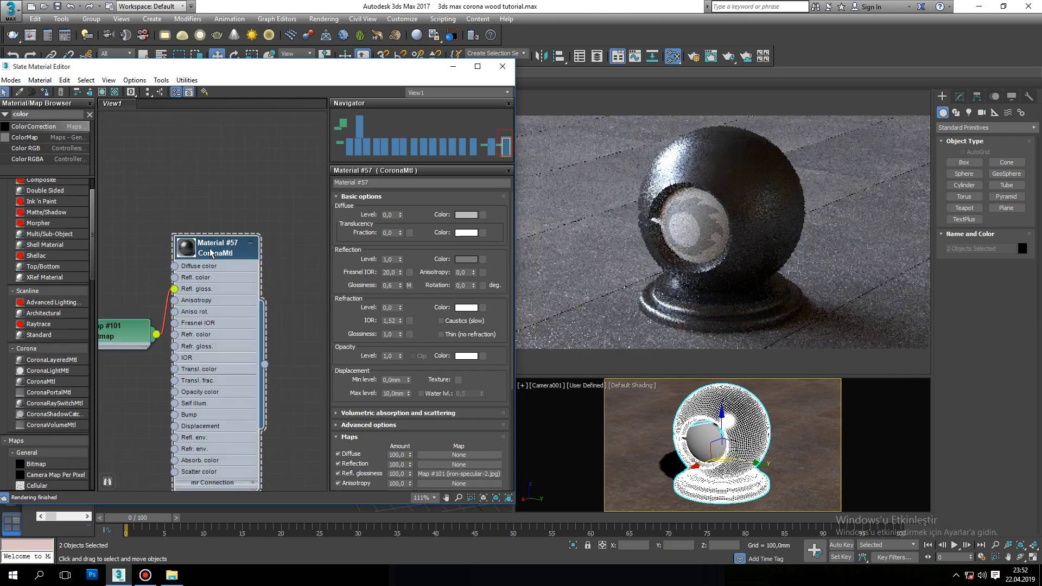
{"action": "left_click_drag", "start_coordinate": [210, 253], "coordinate": [259, 302]}
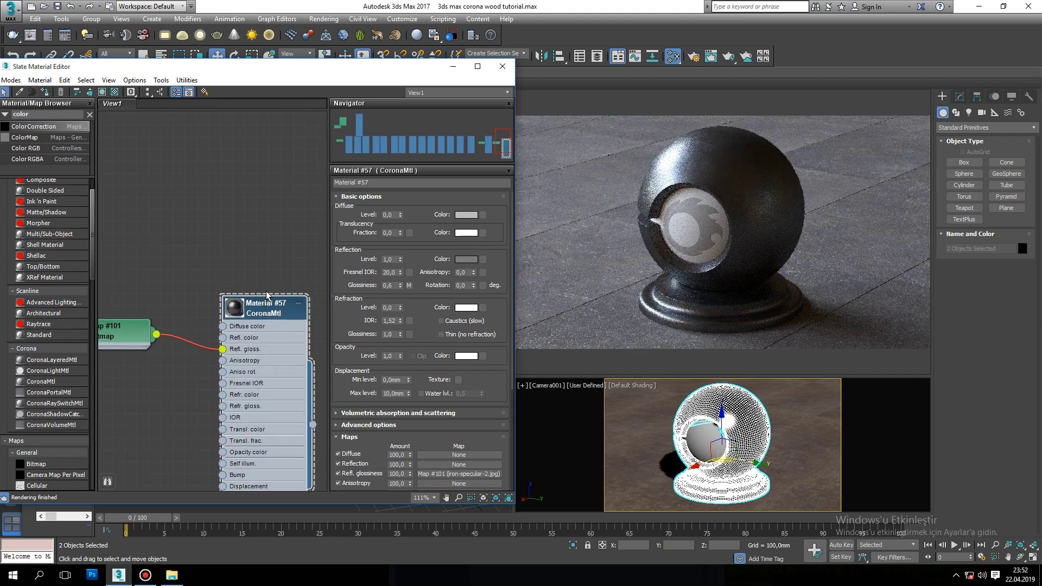
{"action": "left_click_drag", "start_coordinate": [258, 315], "coordinate": [258, 279]}
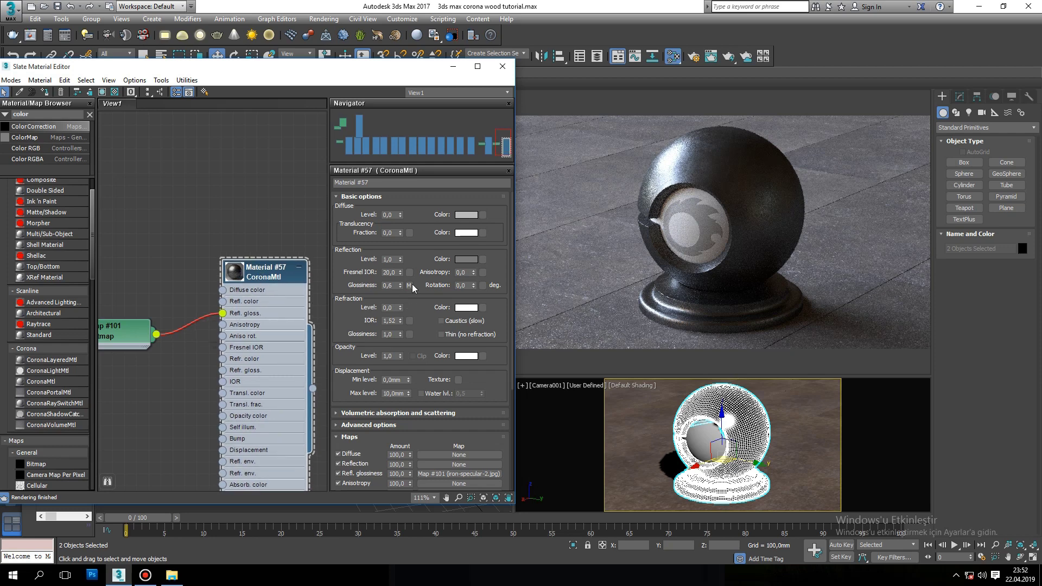
{"action": "left_click", "coordinate": [460, 260]}
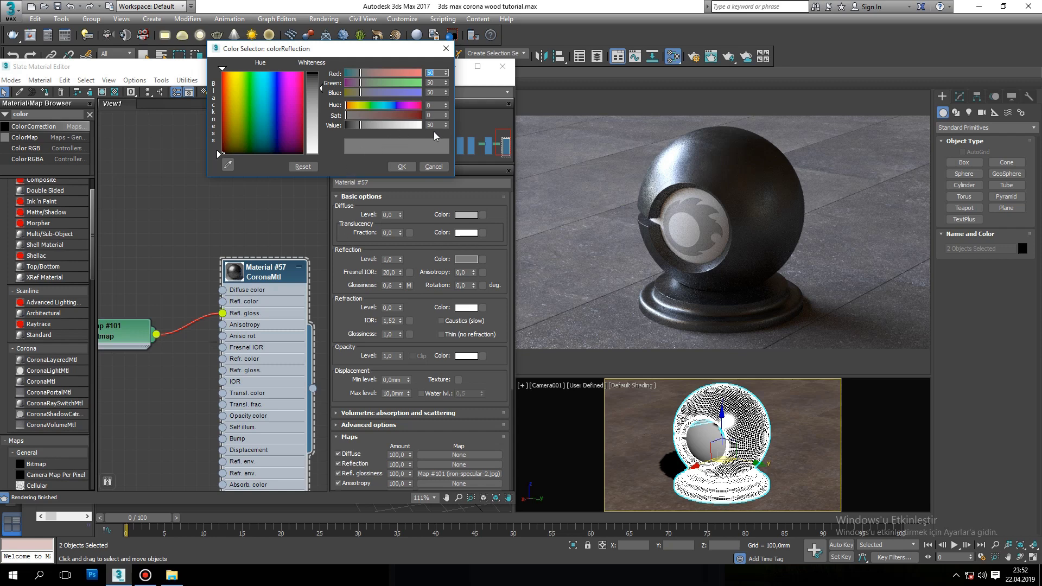
Set Material #57's reflection hue to 174 and raise saturation toward purple-blue
{"action": "left_click_drag", "start_coordinate": [382, 104], "coordinate": [395, 105]}
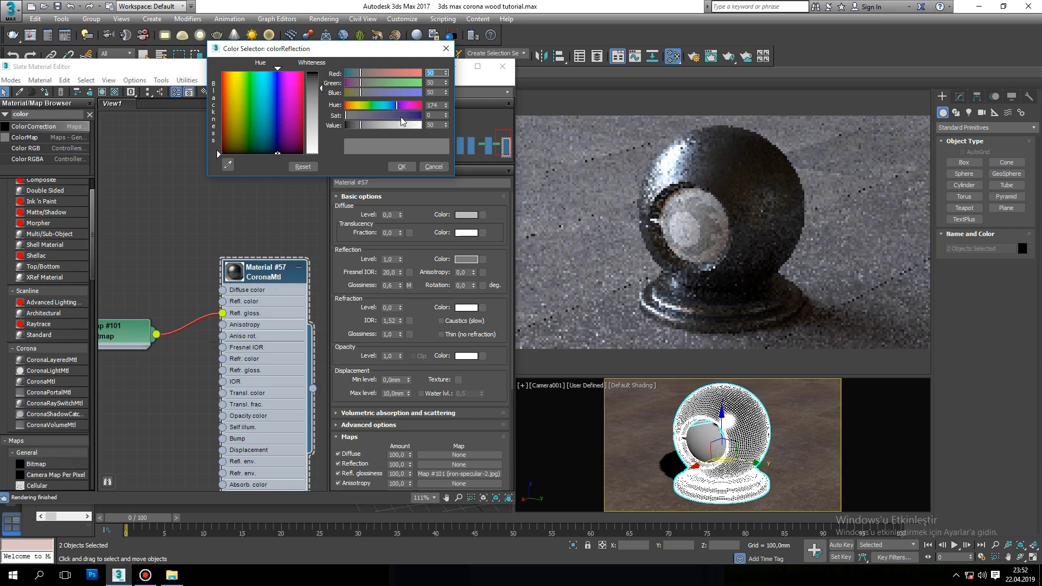
{"action": "left_click", "coordinate": [401, 115]}
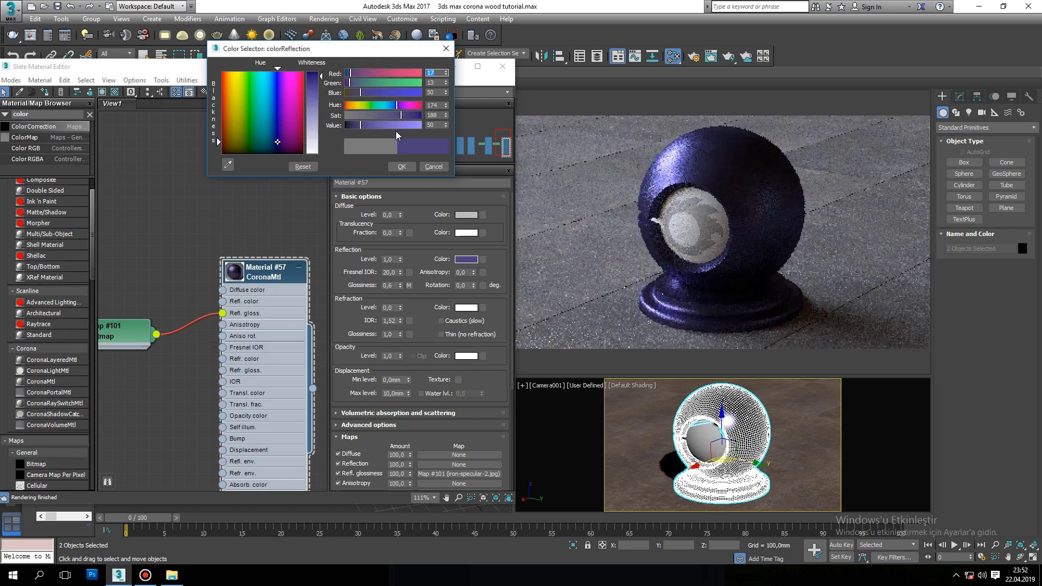